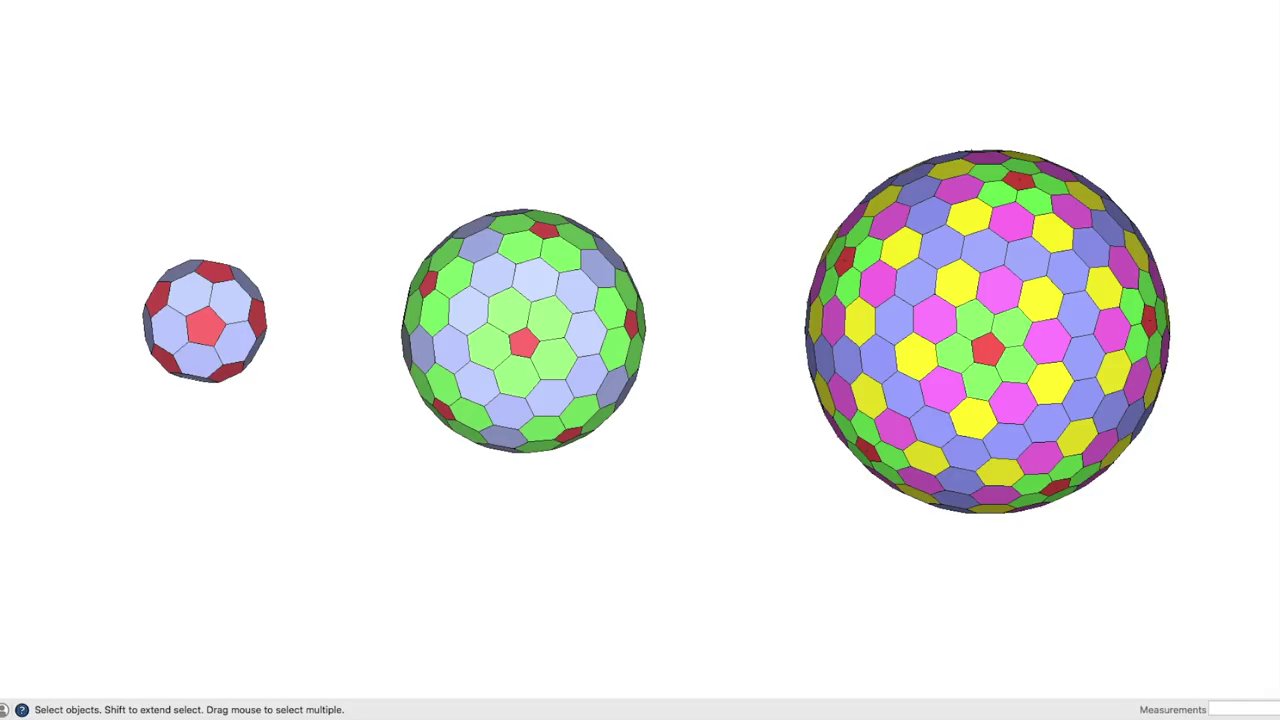
- Orbit around the three honeycomb spheres and zoom in a little
key("o")
left_click_drag(306, 325, 314, 351)
left_click_drag(246, 330, 230, 348)
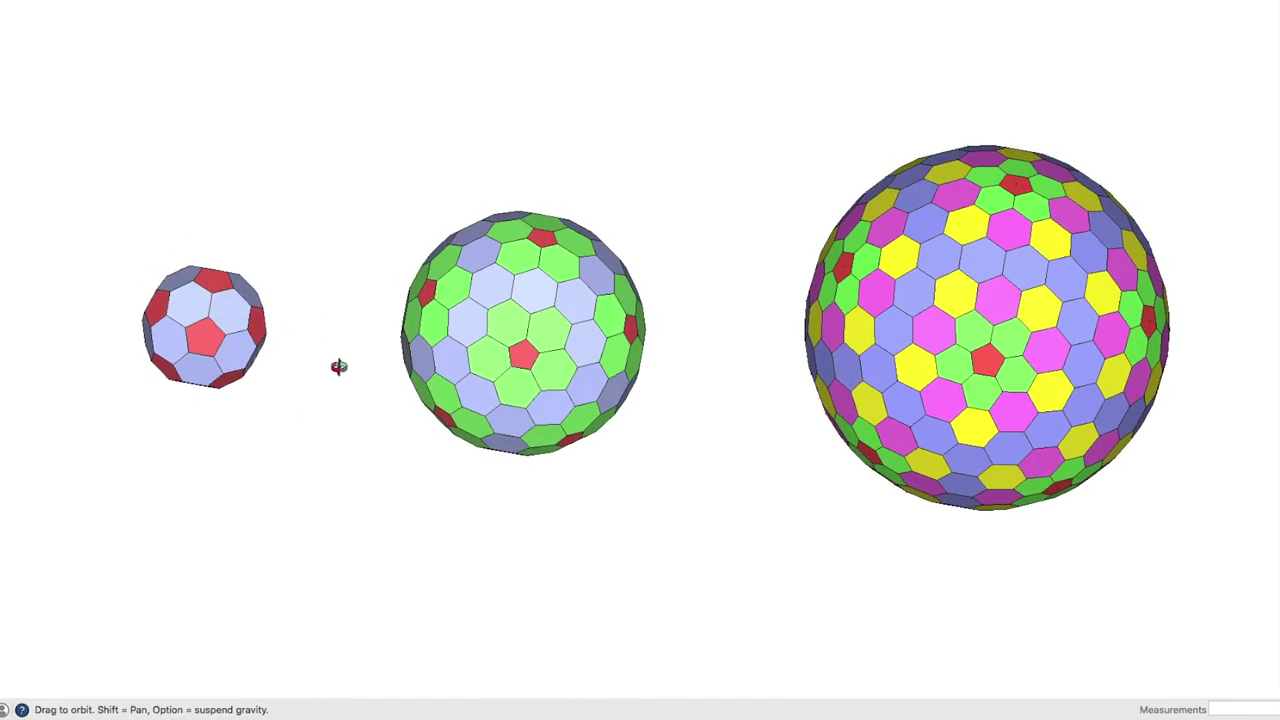
scroll(176, 323, "up", 5)
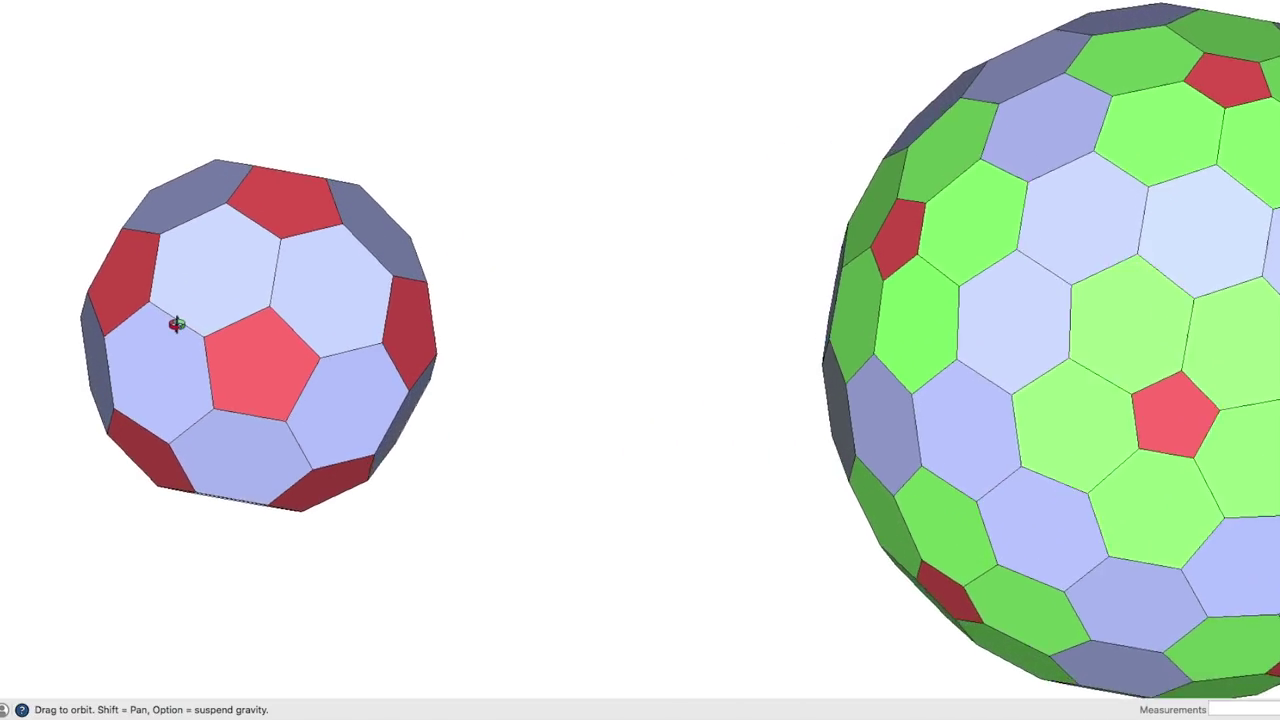
scroll(176, 323, "up", 3)
- Rotate the view around the small sphere to inspect it, then zoom back out
left_click_drag(360, 449, 359, 150)
left_click_drag(305, 510, 307, 247)
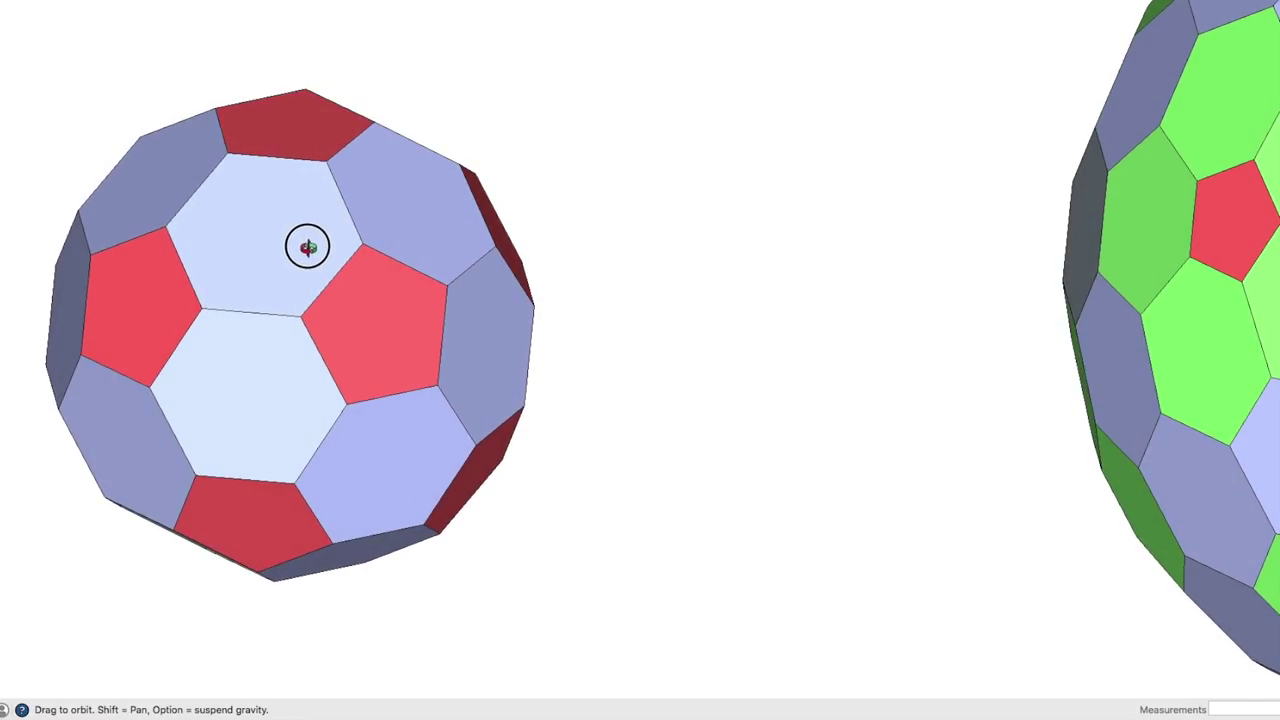
scroll(323, 266, "down", 6)
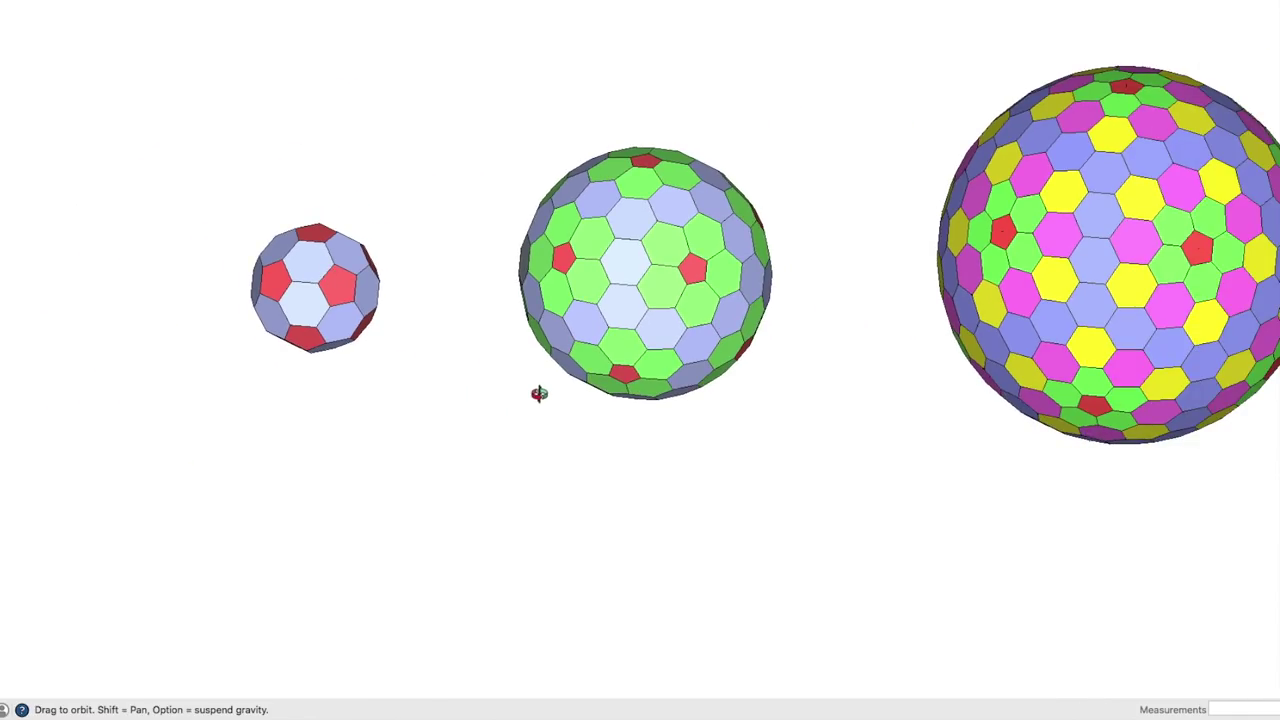
scroll(539, 393, "down", 2)
- Orbit over all three spheres, then zoom in toward the small red-and-blue sphere
left_click_drag(1048, 240, 984, 273)
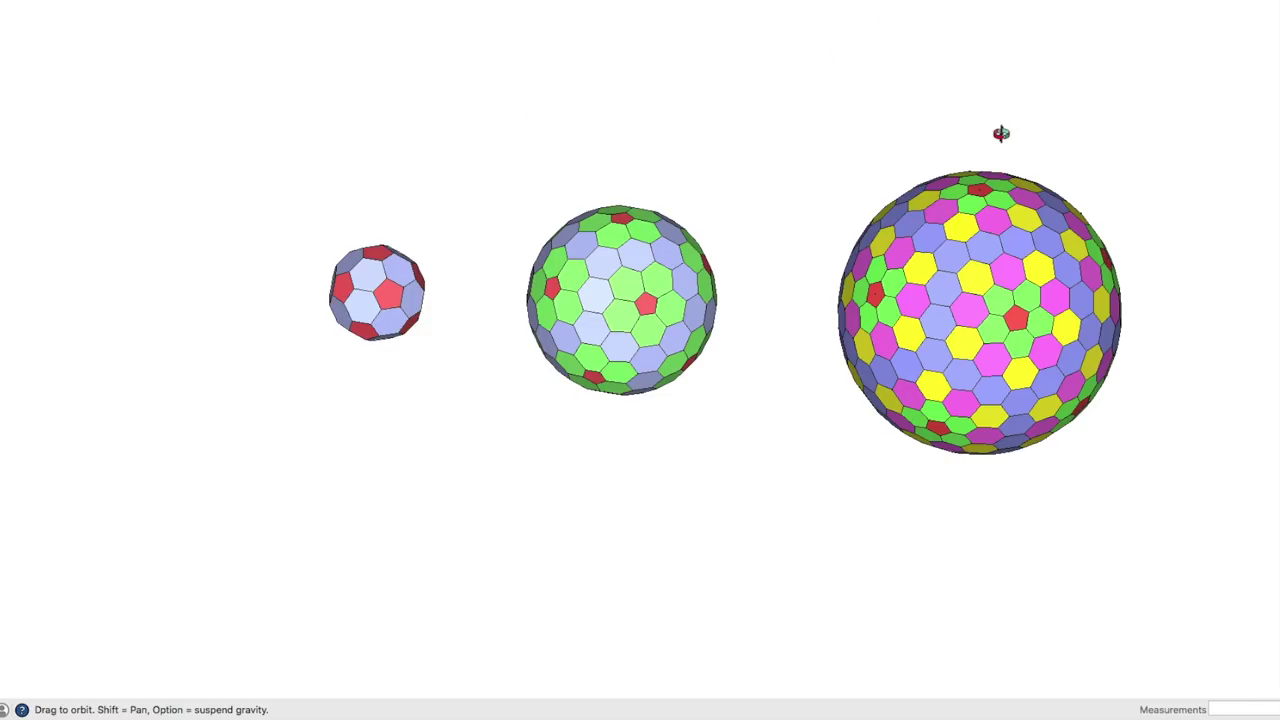
left_click_drag(1003, 156, 1006, 194)
left_click_drag(720, 466, 776, 461)
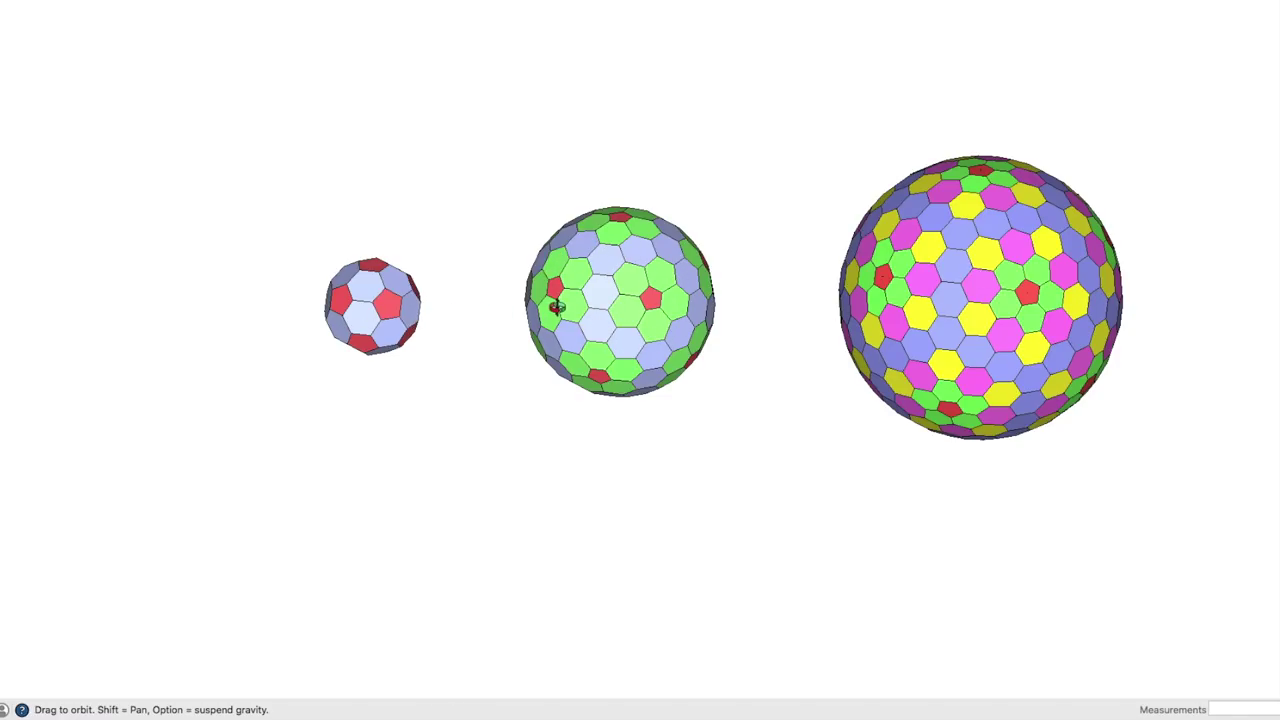
left_click_drag(563, 307, 560, 343)
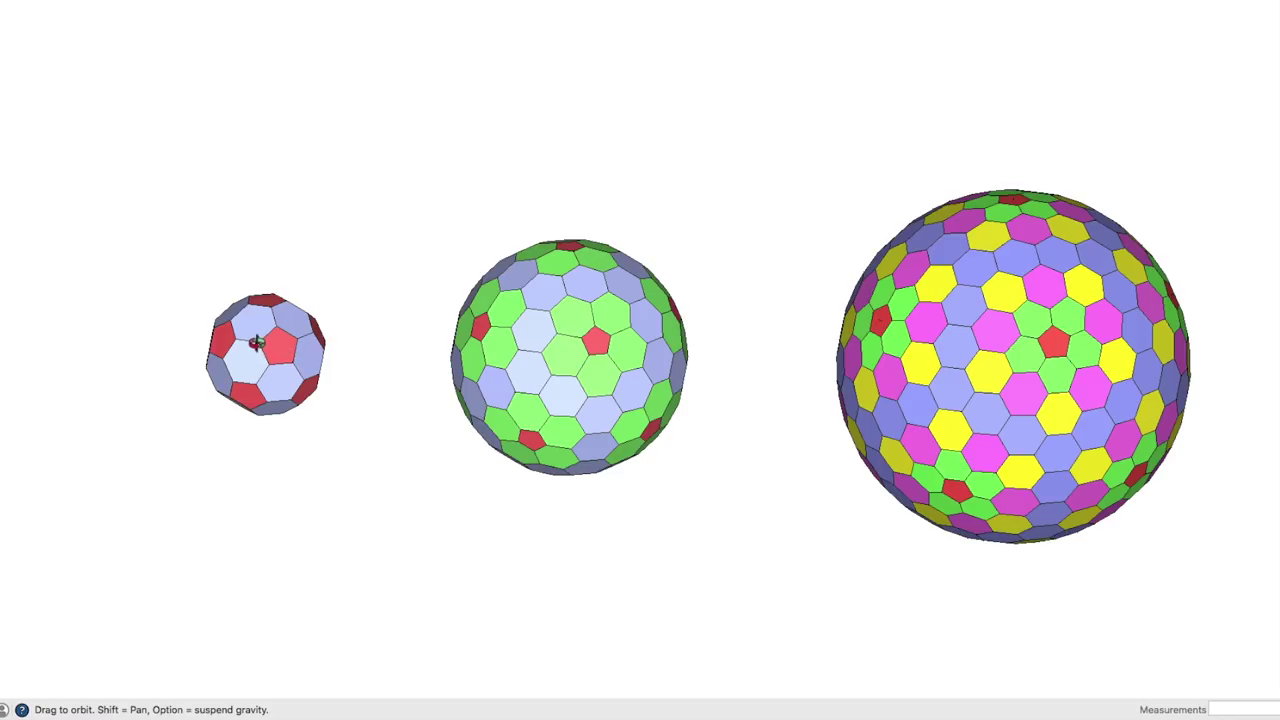
scroll(215, 350, "up", 2)
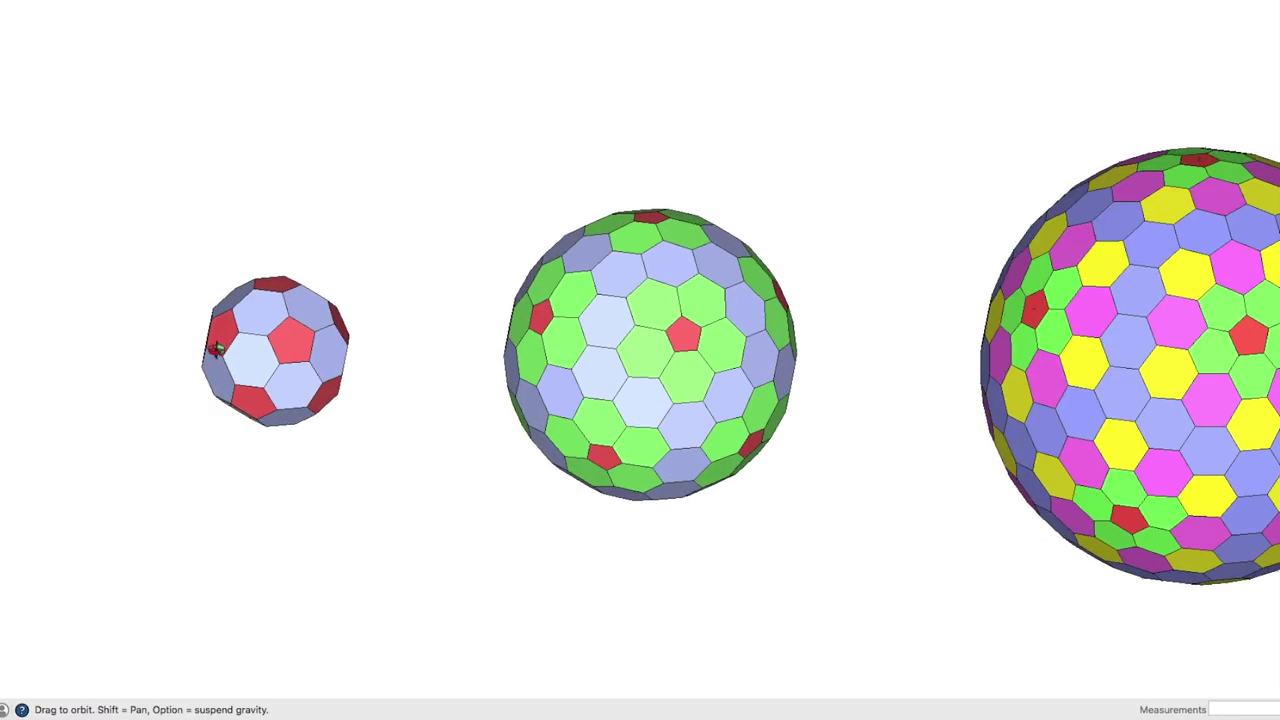
scroll(215, 350, "up", 3)
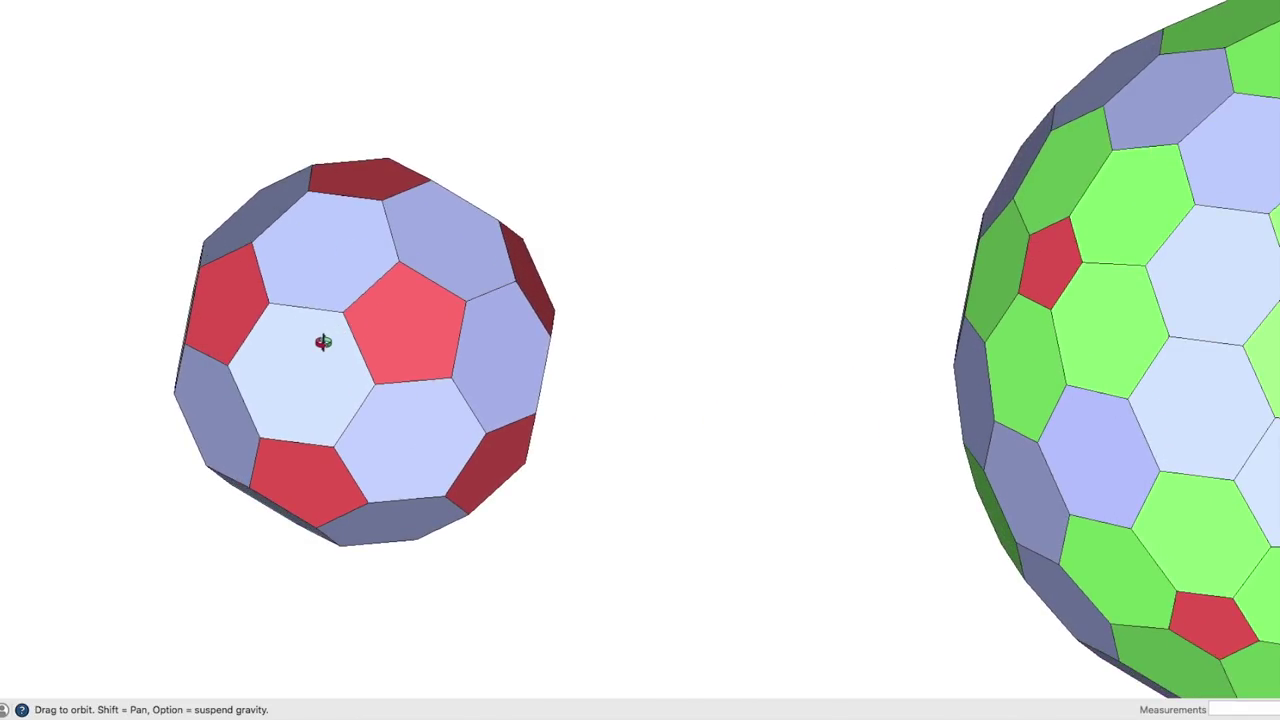
key("space")
- Enter the small sphere group and orbit to expose the open pentagon hole
left_click(528, 428)
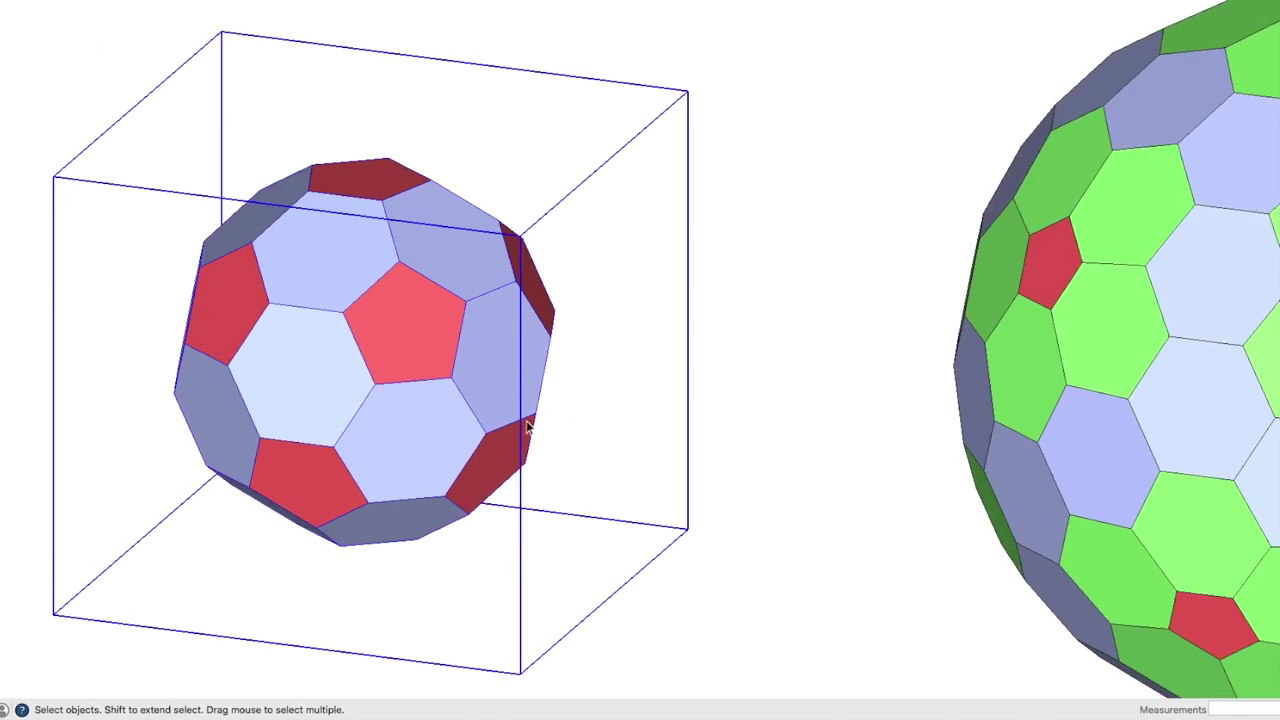
double_click(396, 401)
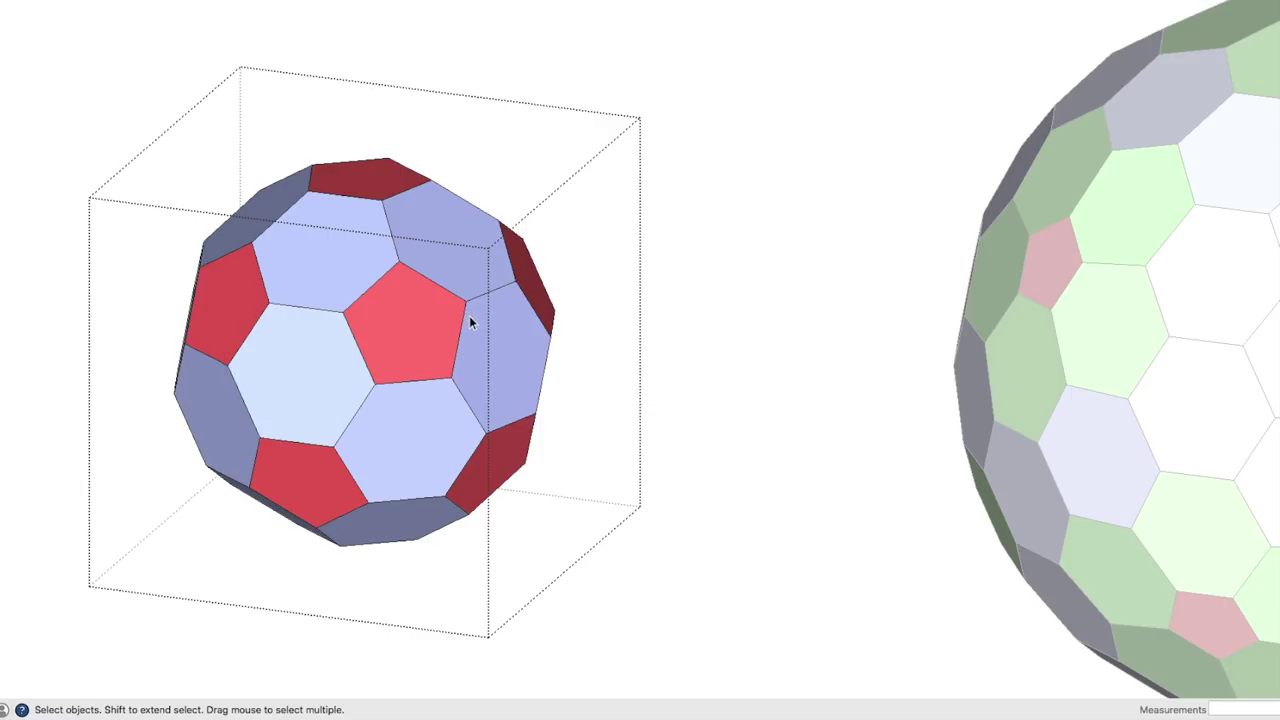
scroll(423, 317, "down", 5)
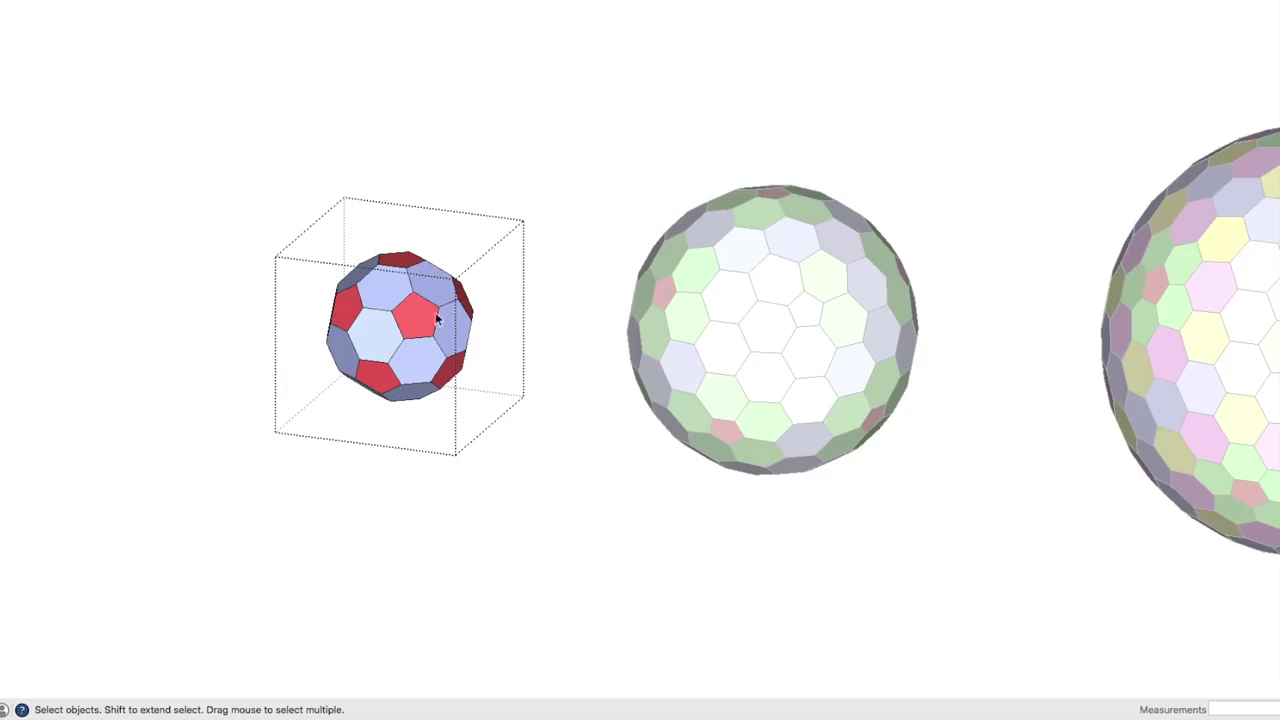
scroll(437, 338, "up", 5)
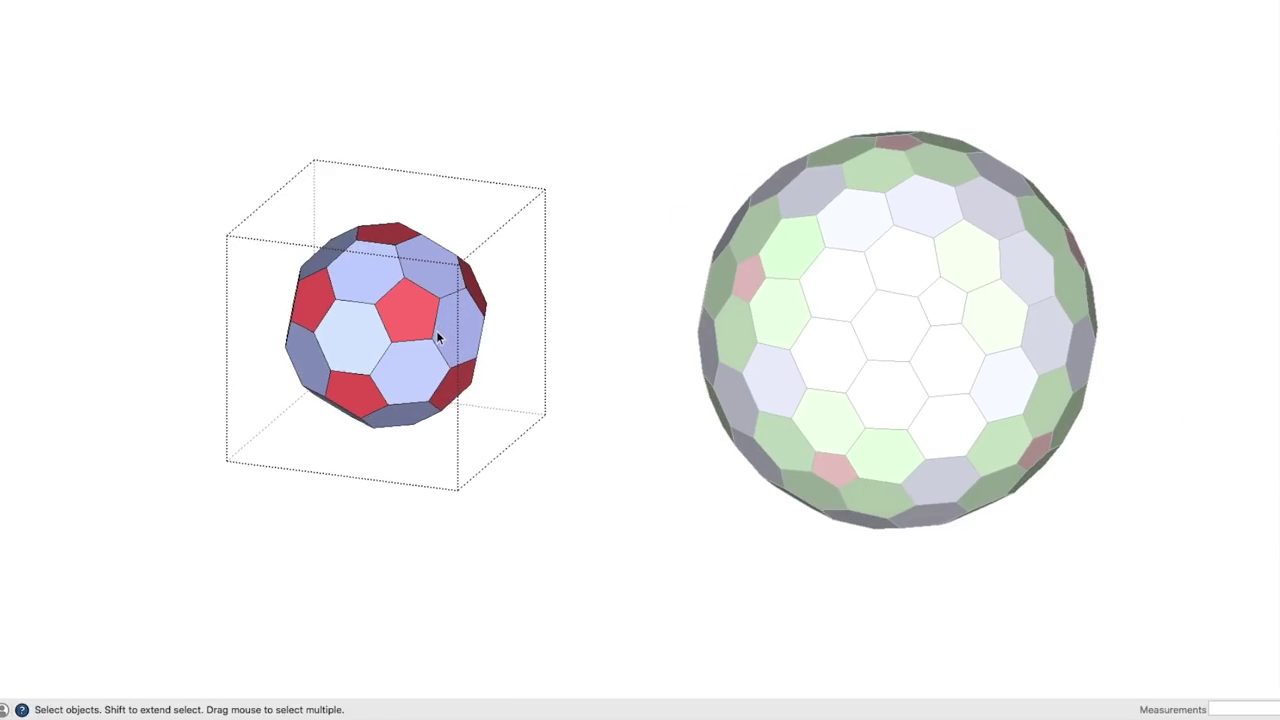
middle_click_drag(471, 137, 286, 260)
- Draw a line across the pentagon hole to close it with triangle faces
key("l")
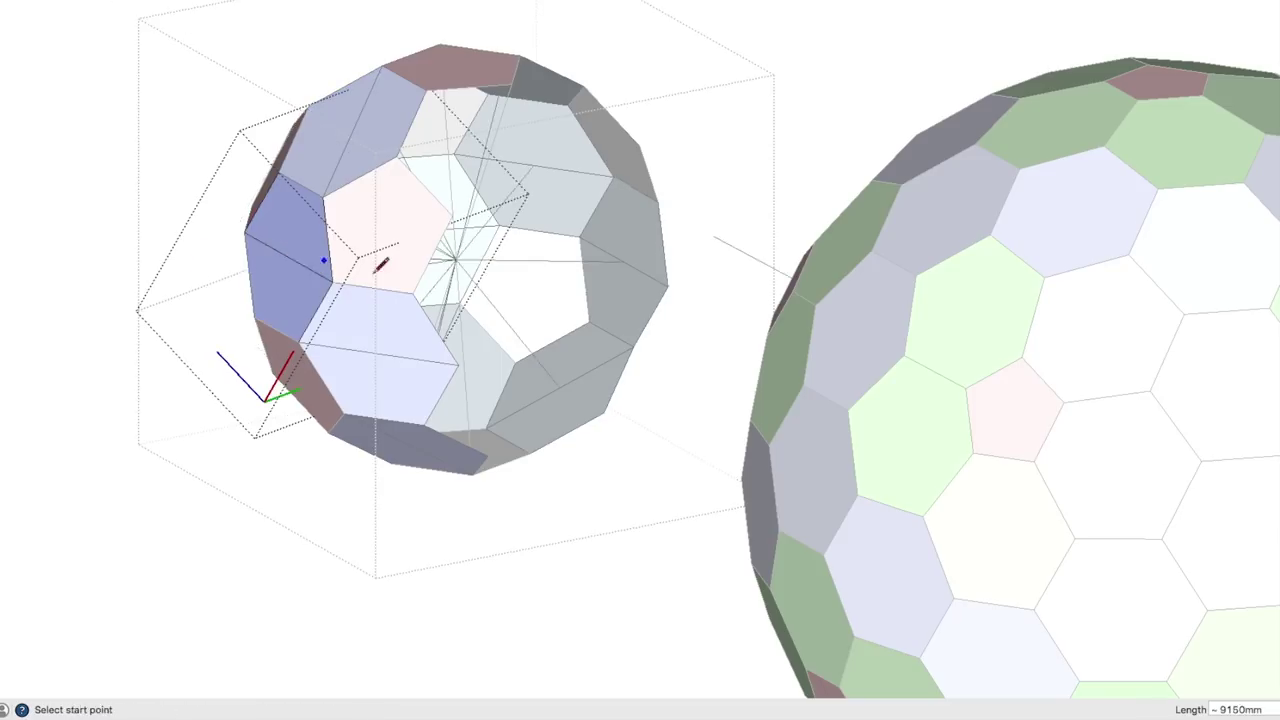
left_click(277, 177)
scroll(420, 205, "up", 2)
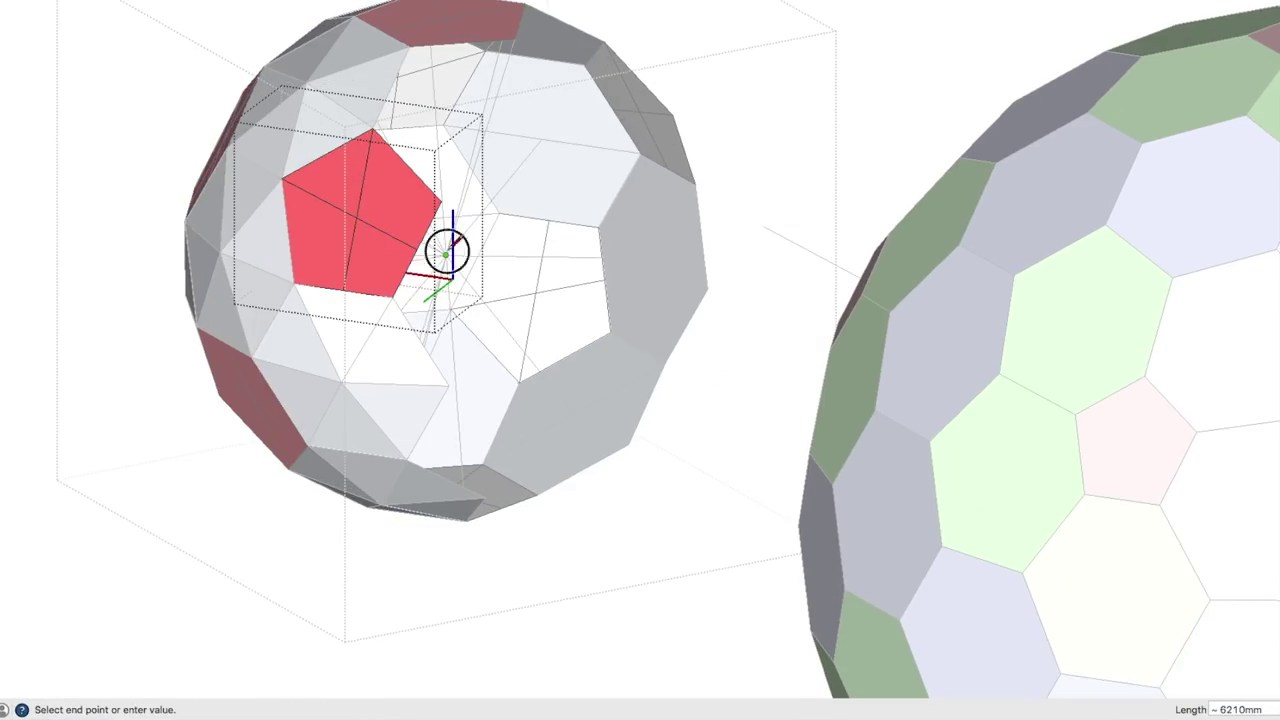
key("Escape")
scroll(443, 260, "up", 5)
key("e")
key("l")
left_click(338, 204)
left_click(164, 414)
scroll(603, 380, "down", 5)
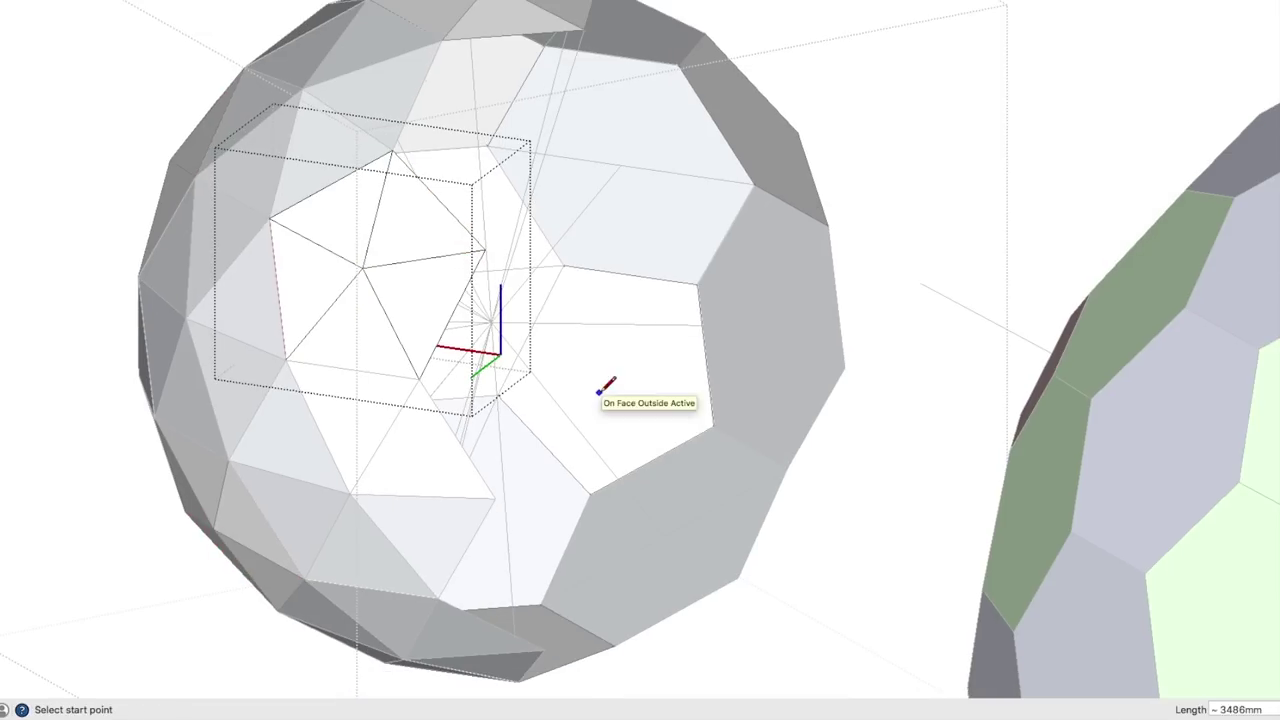
key("space")
- Select the sphere's connected faces and paint the pentagon patches red
middle_click_drag(603, 380, 543, 414)
triple_click(543, 414)
key("b")
left_click(777, 429)
key("space")
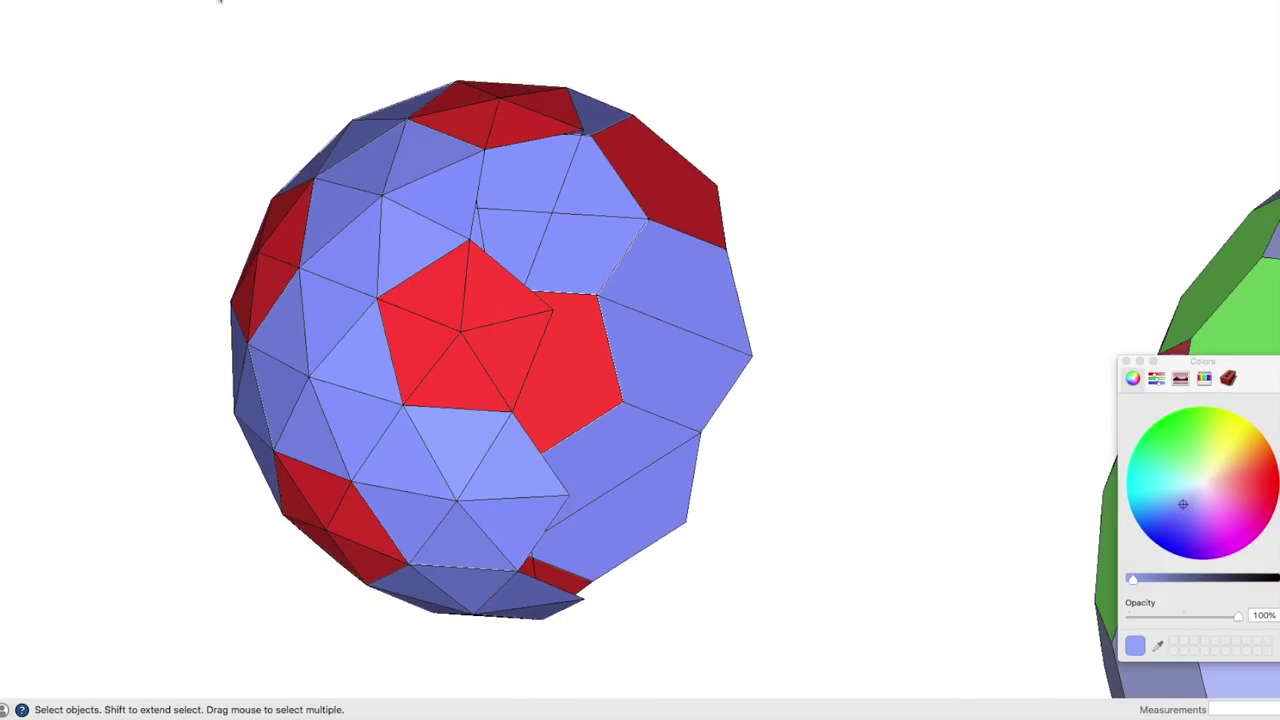
left_click(360, 126)
middle_click_drag(360, 126, 451, 203)
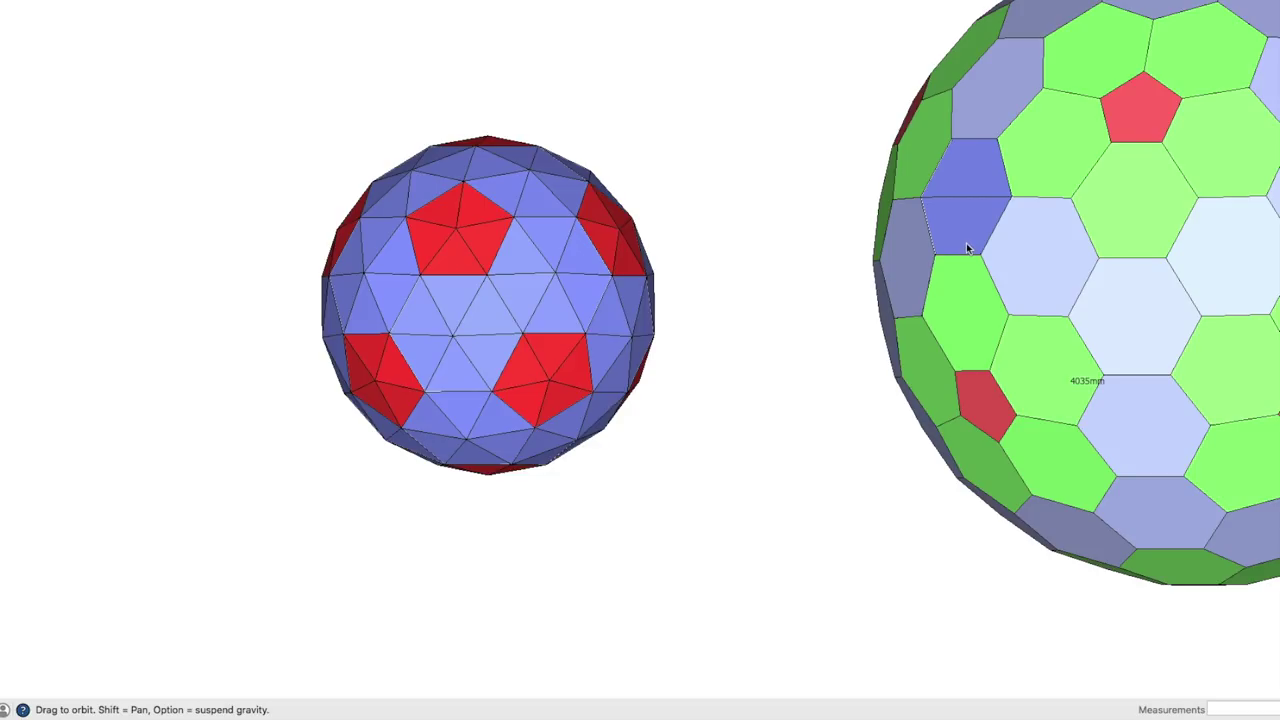
- Orbit and zoom around the blue geodesic sphere to view its red pentagon patches
left_click_drag(923, 246, 928, 250)
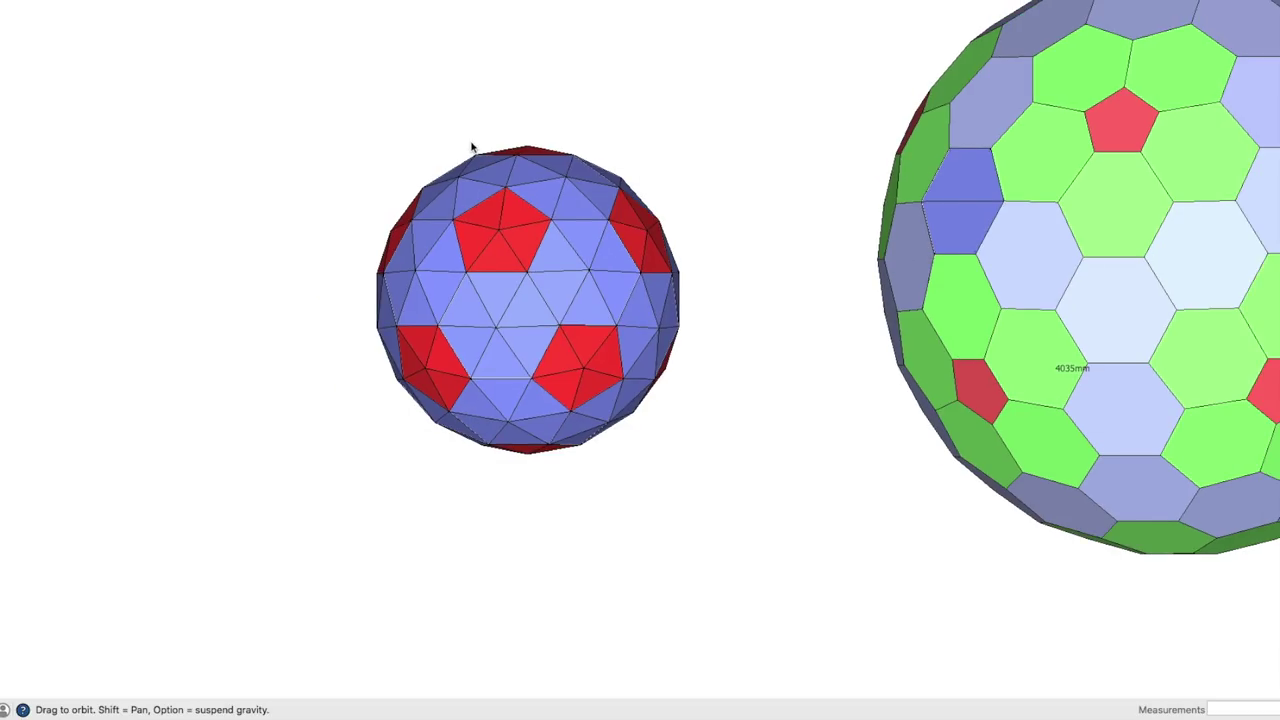
scroll(472, 147, "up", 3)
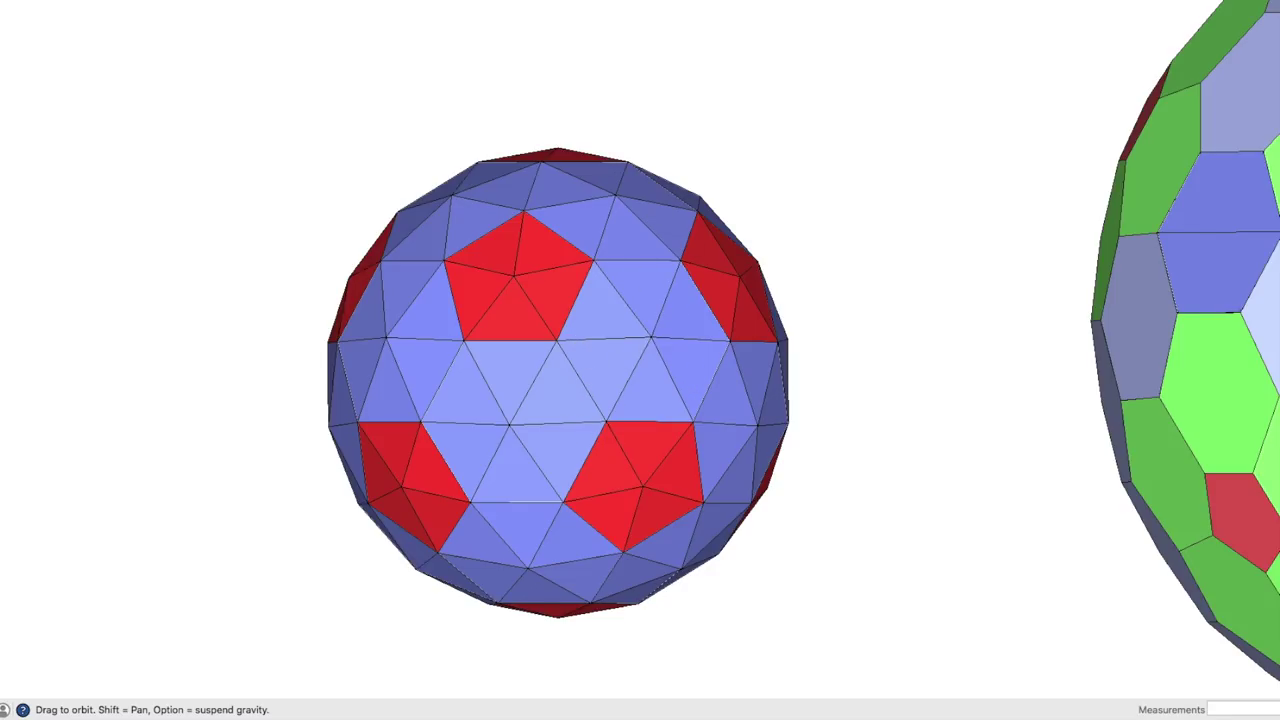
left_click_drag(449, 206, 586, 323)
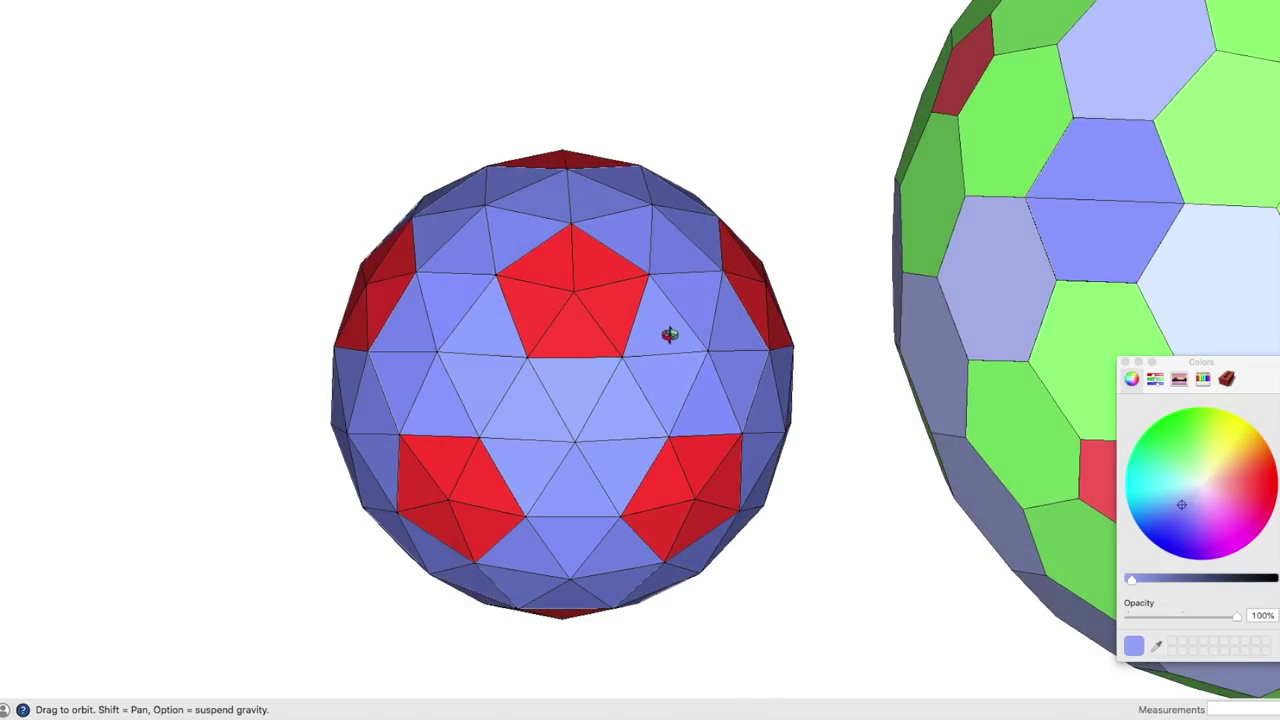
left_click_drag(669, 335, 400, 344)
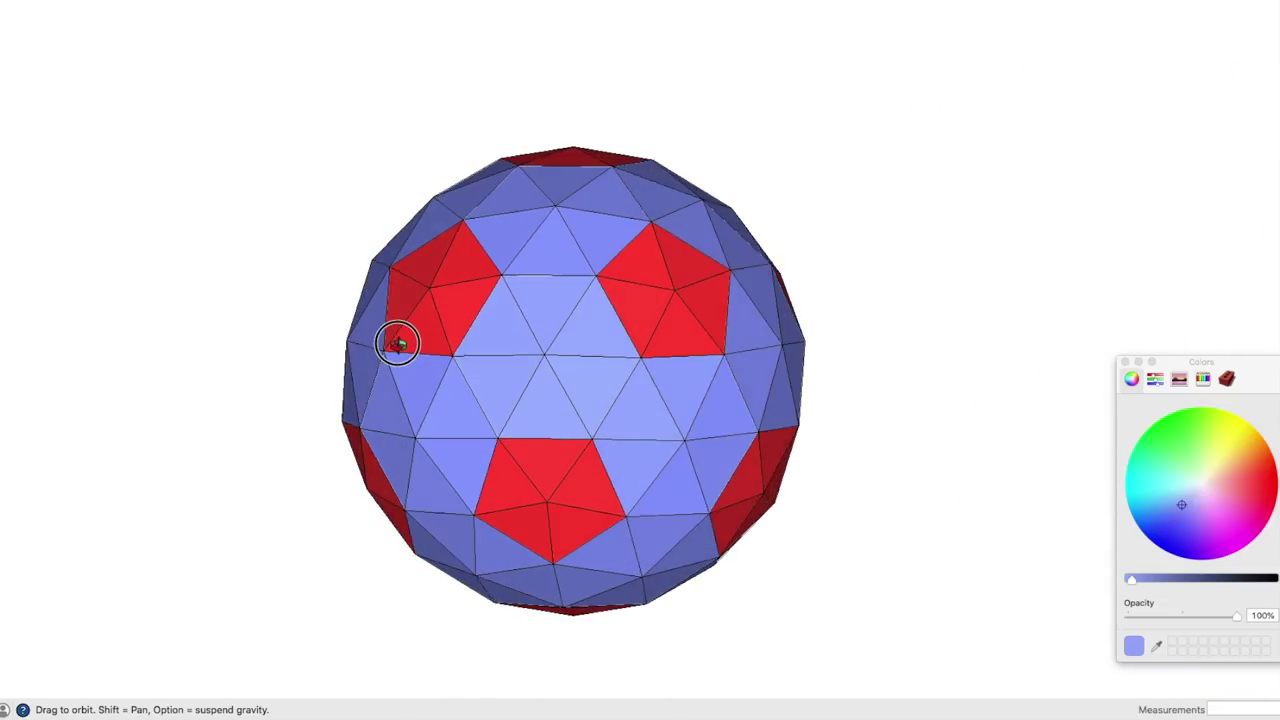
left_click_drag(705, 429, 577, 429)
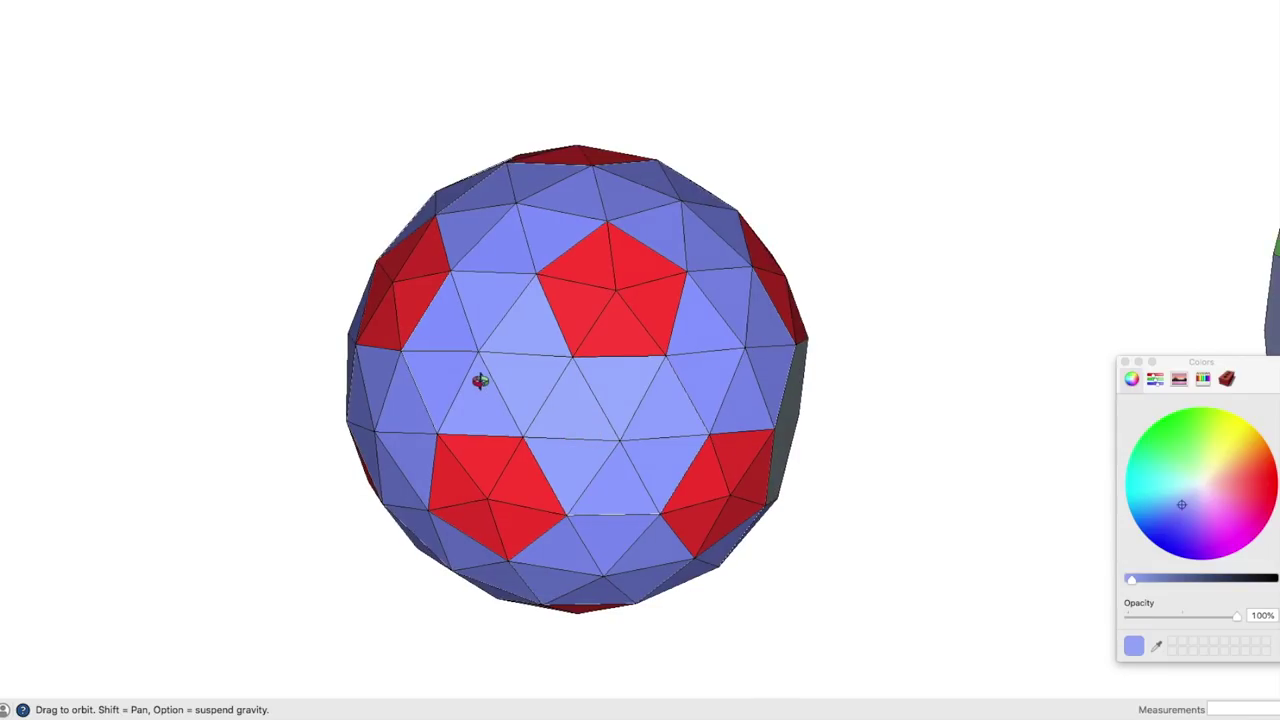
left_click_drag(646, 297, 572, 290)
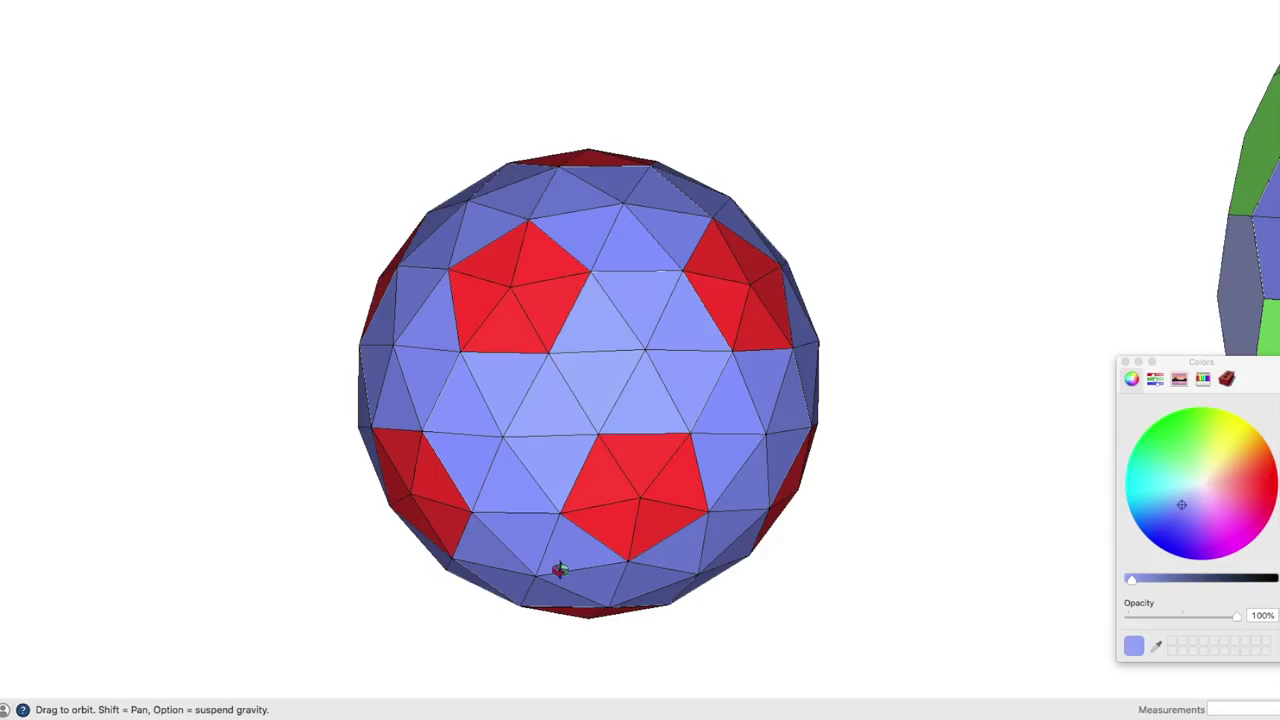
scroll(600, 630, "up", 3)
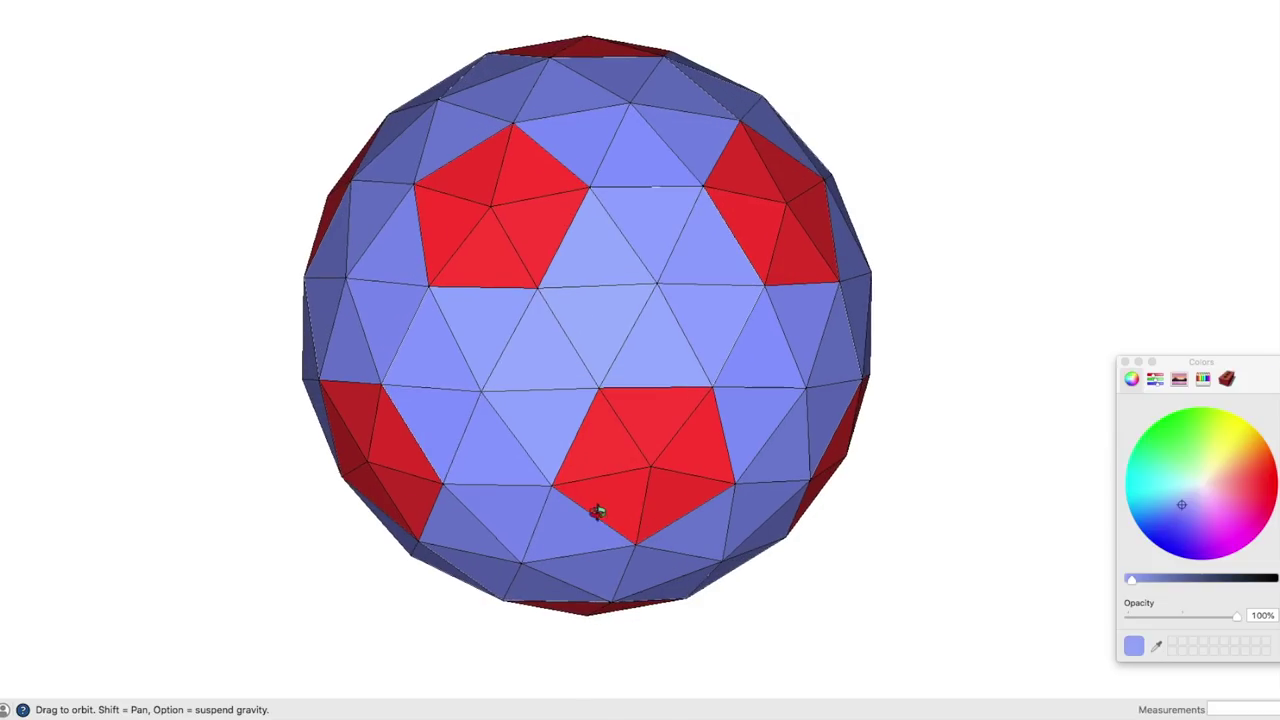
left_click_drag(597, 511, 594, 500)
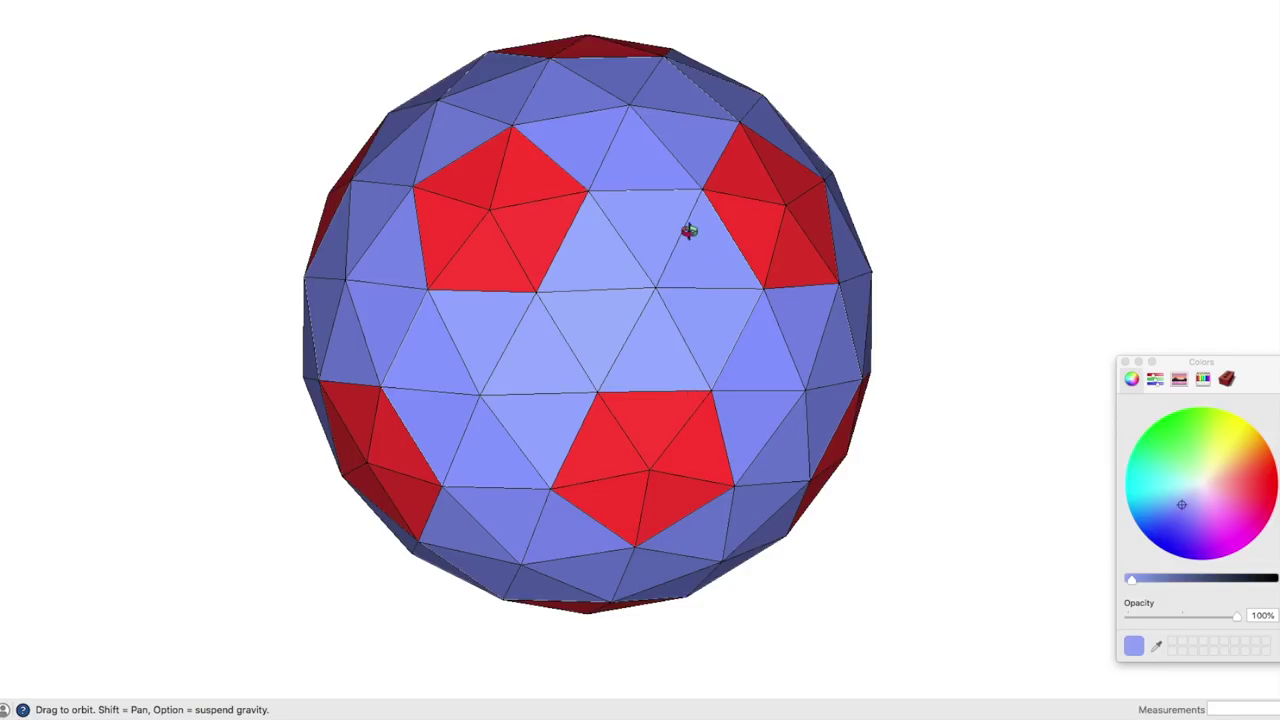
- Pan the sphere slightly down in view and select the small sphere model
key("h")
left_click_drag(620, 294, 620, 319)
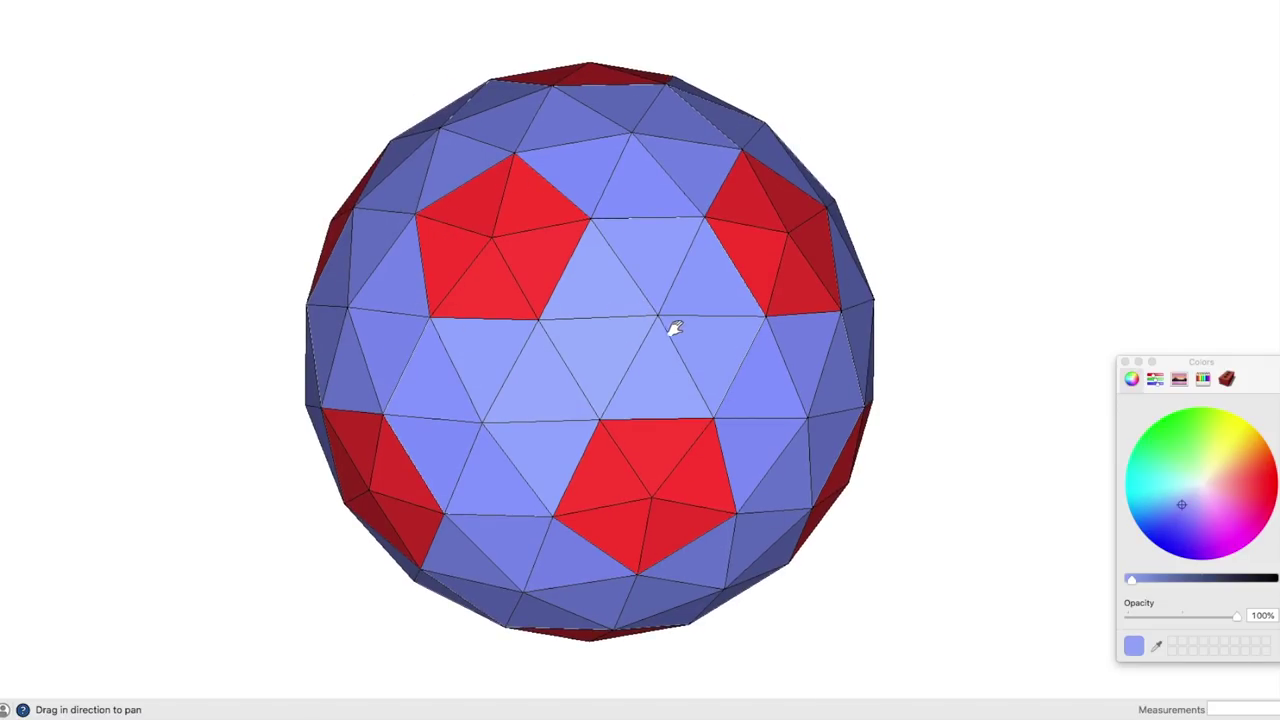
key("space")
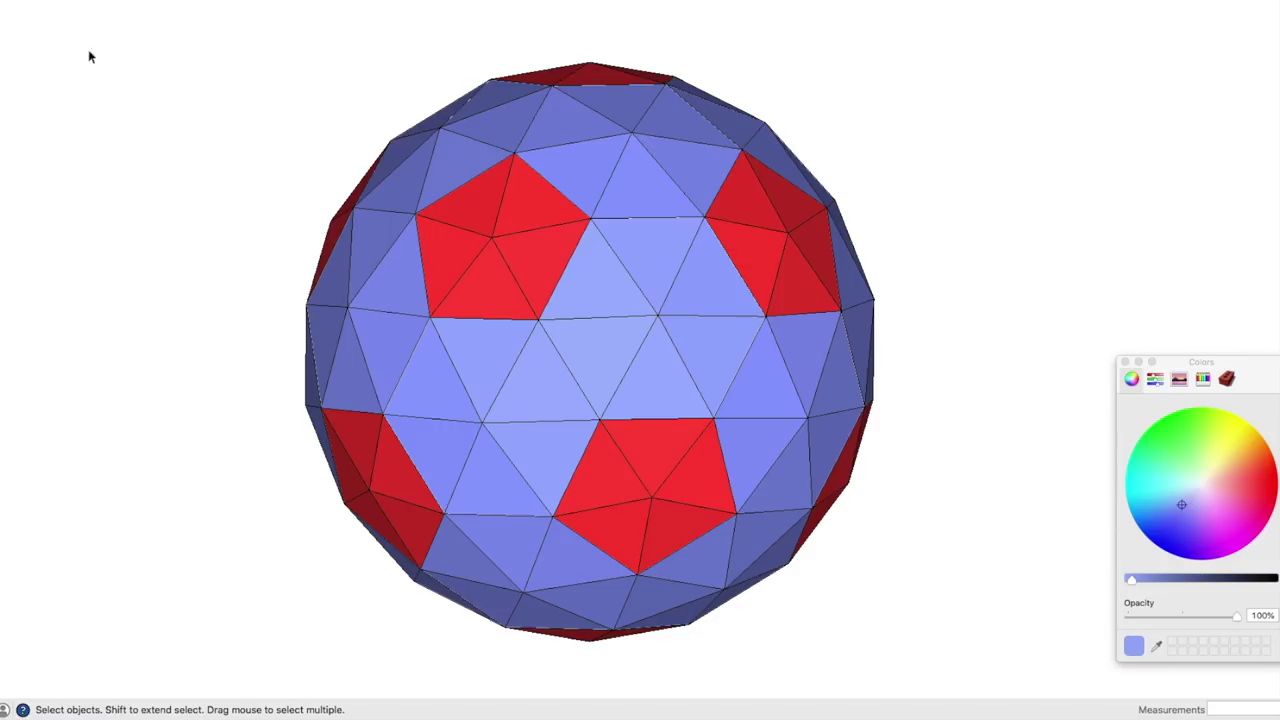
left_click(571, 258)
- Erase a red pentagon's inner edges so its five triangles become one flat face
double_click(540, 256)
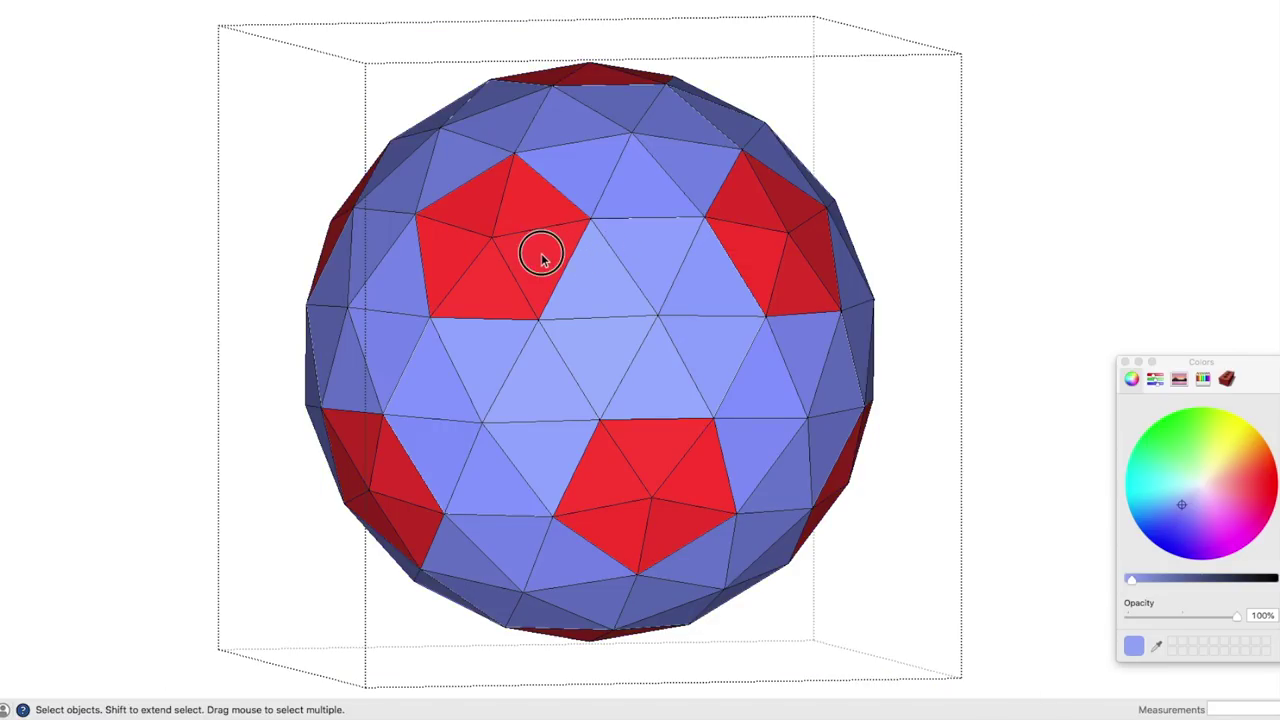
left_click(522, 250)
double_click(522, 250)
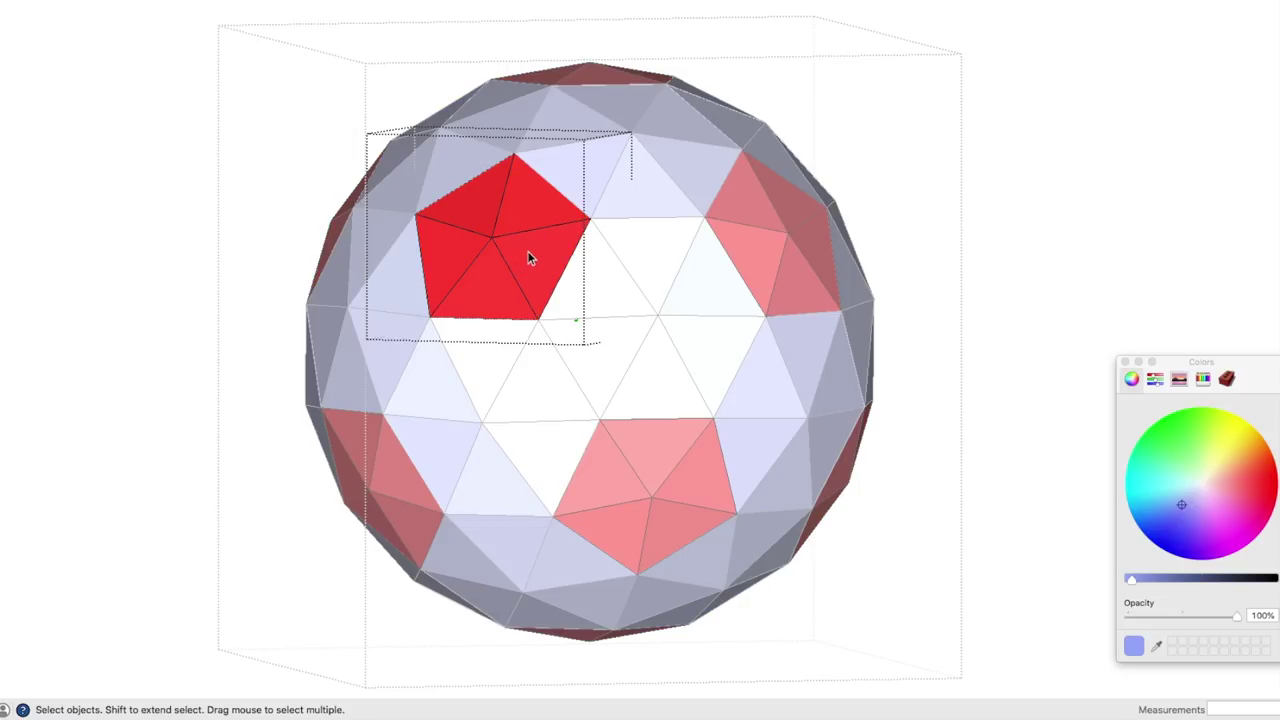
key("e")
left_click_drag(491, 223, 511, 229)
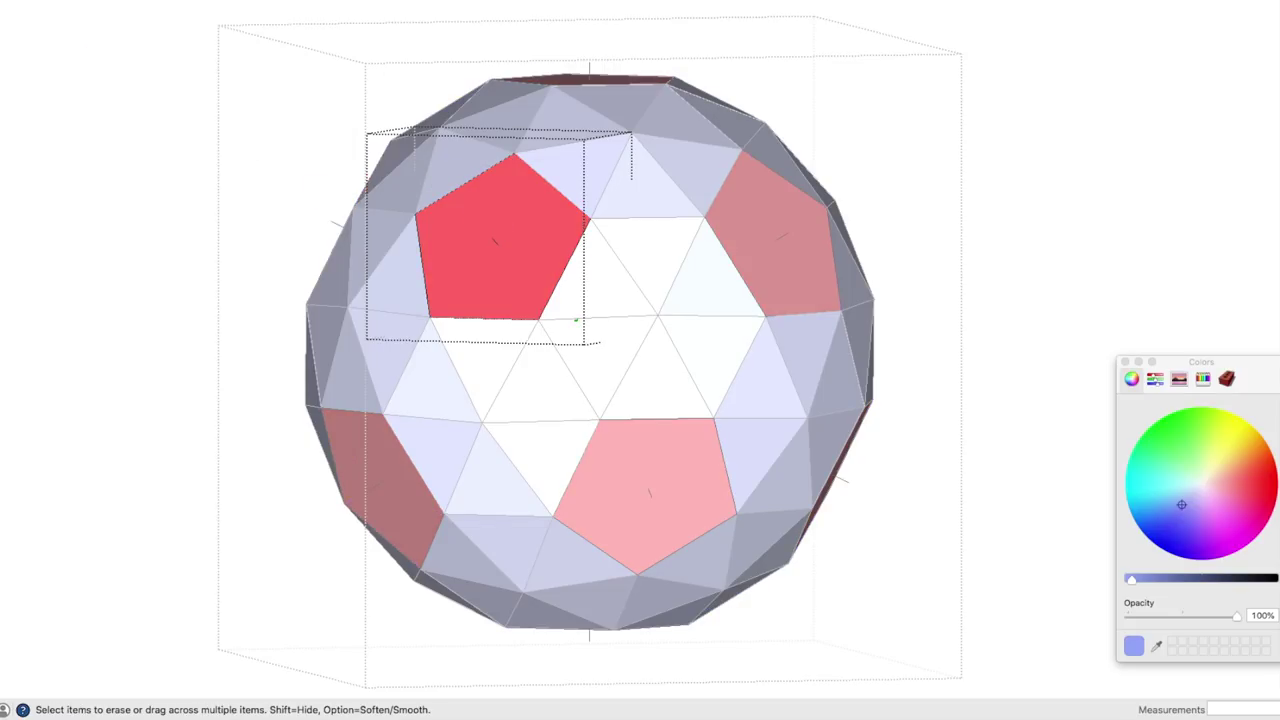
key("space")
left_click(163, 157)
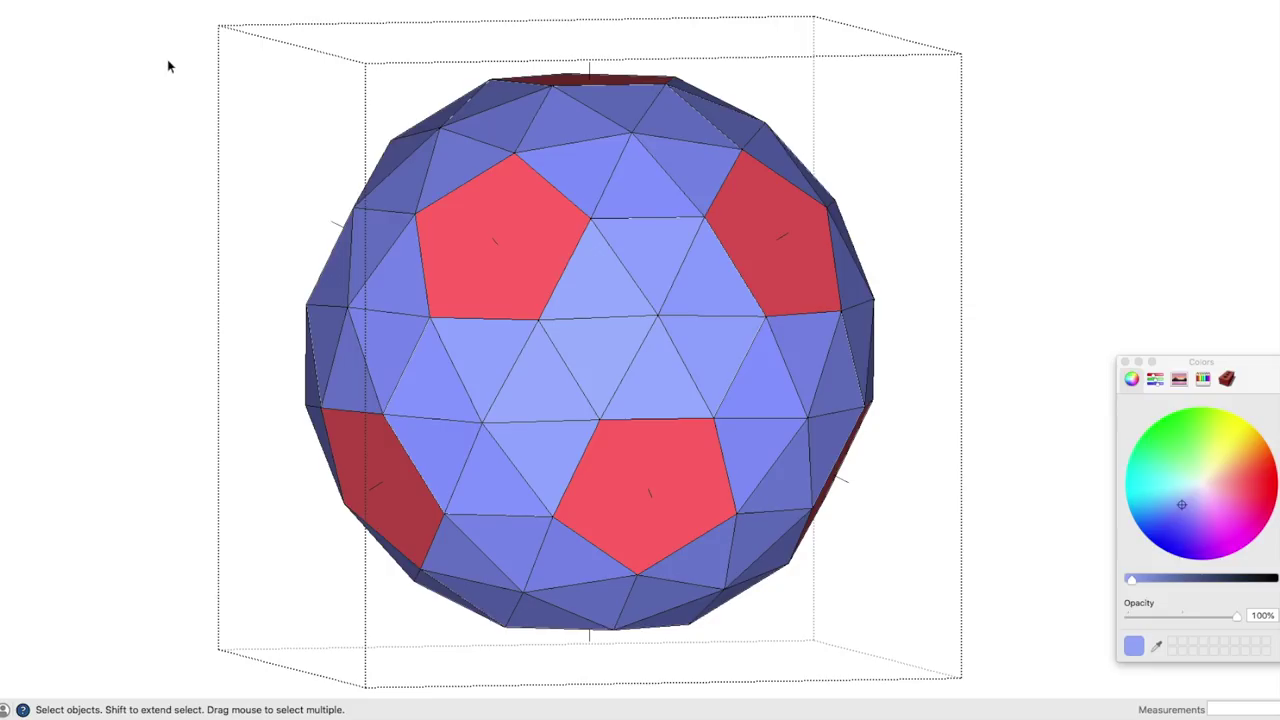
left_click(626, 287)
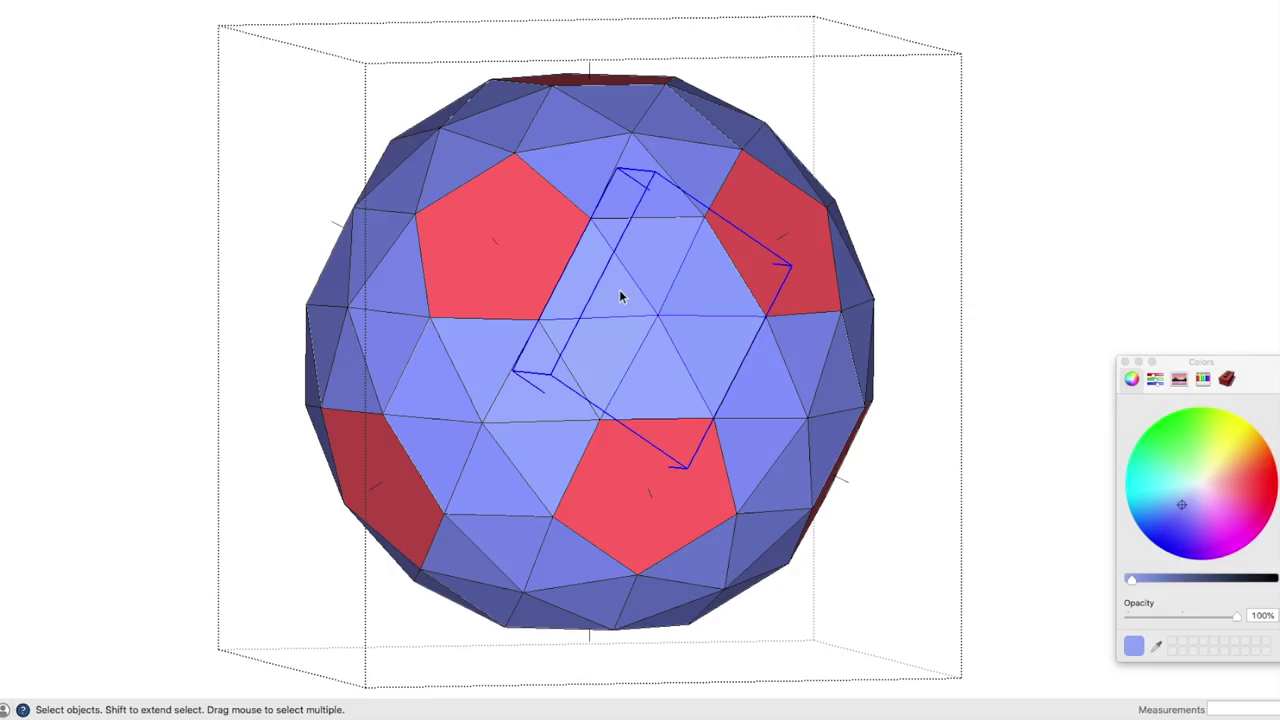
- Inside a triangle panel group, erase the edge between two blue triangles
double_click(619, 291)
key("e")
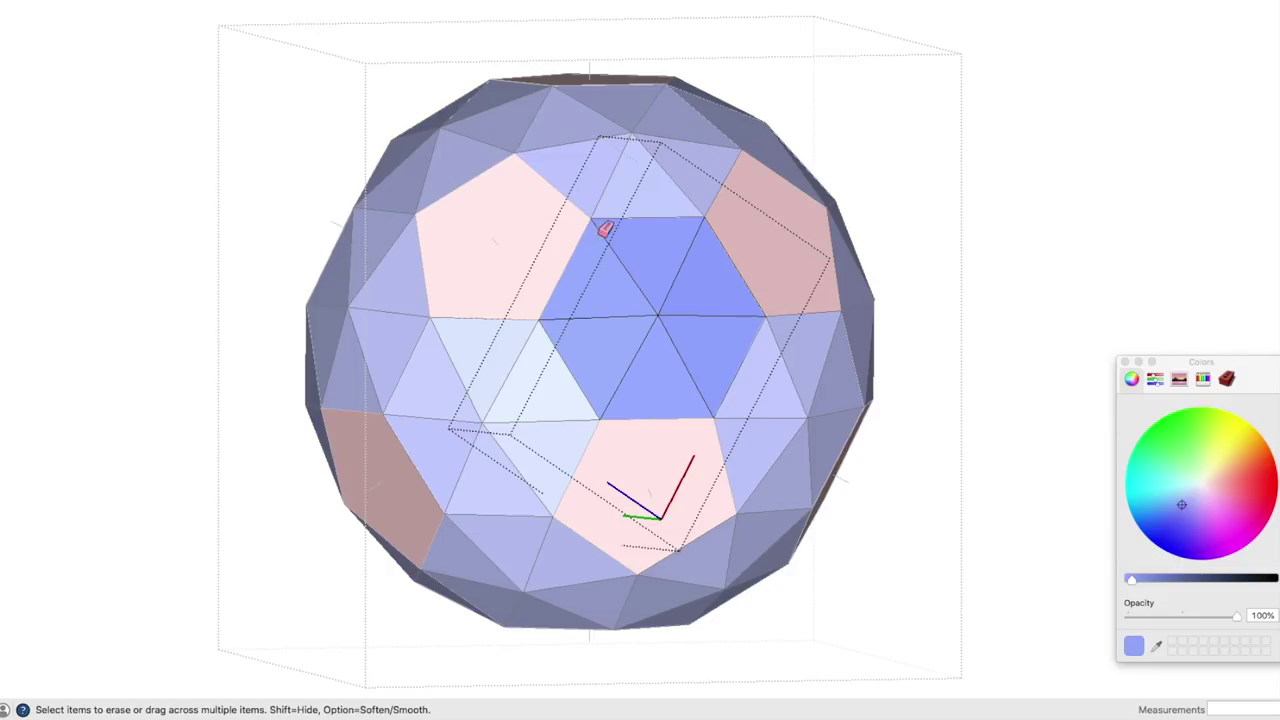
left_click(623, 263)
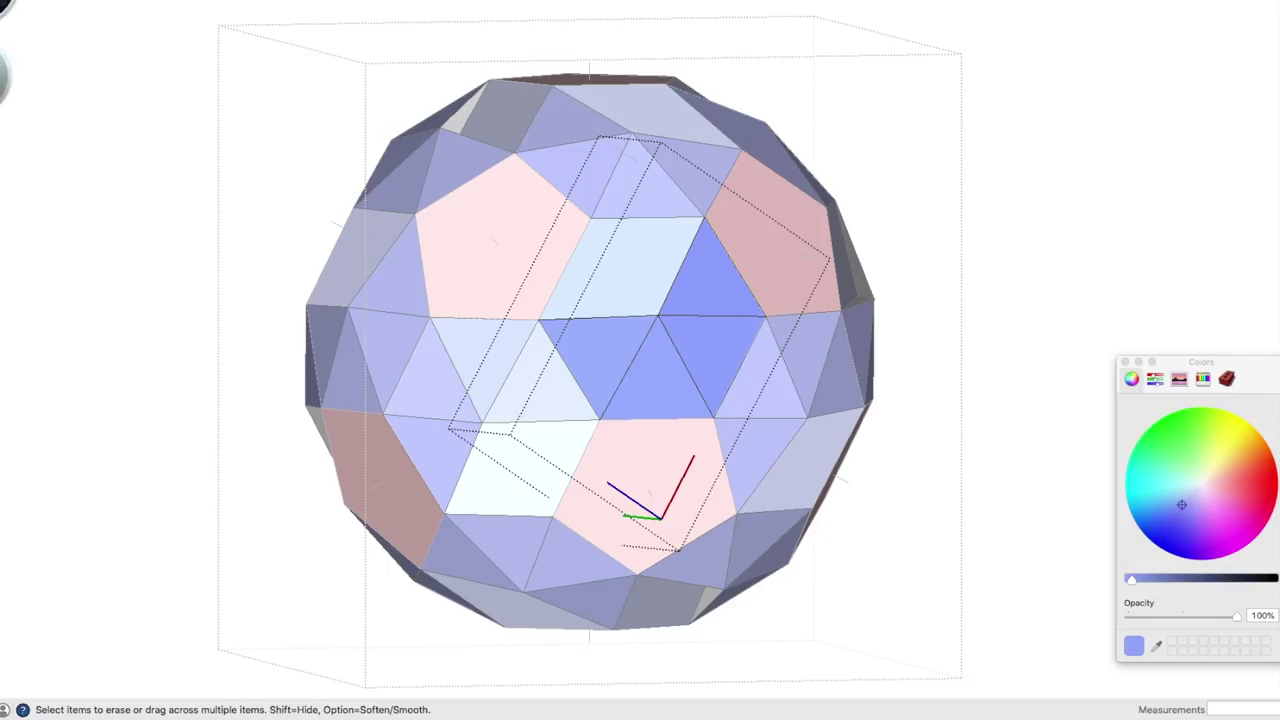
key("space")
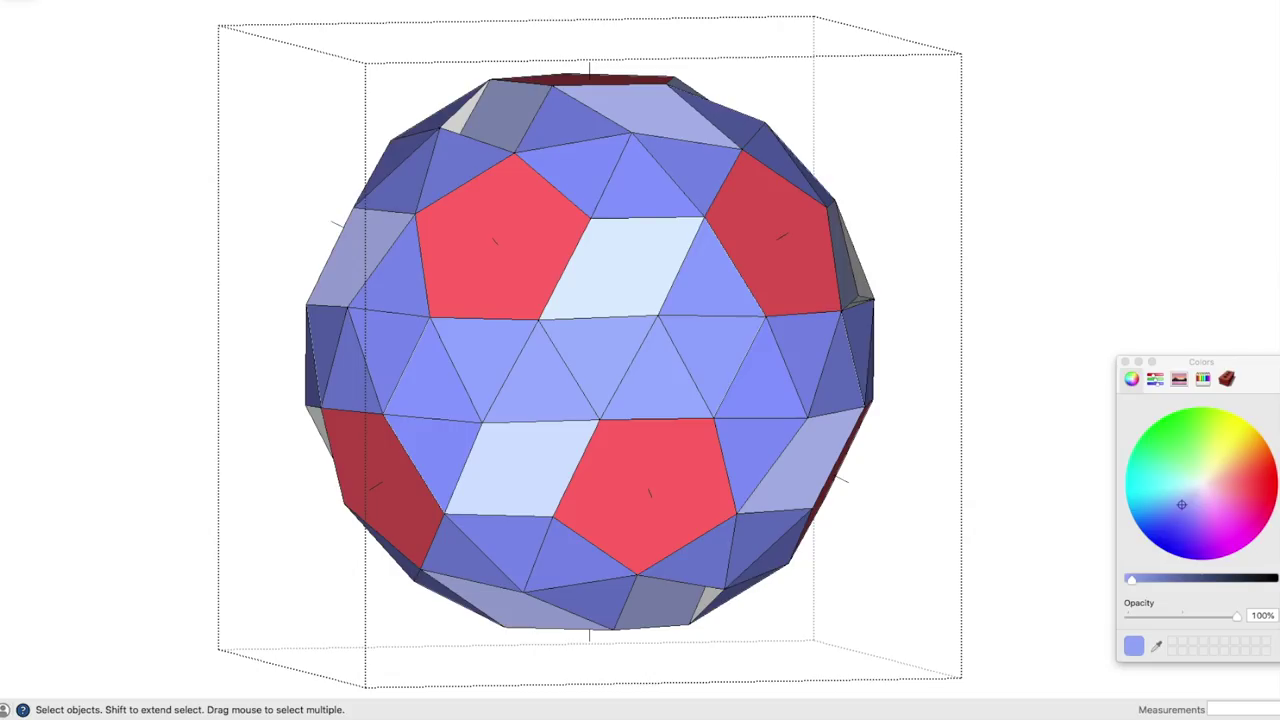
- Erase the remaining splitting edges and stray lines to leave flat blue hexagon faces
triple_click(660, 331)
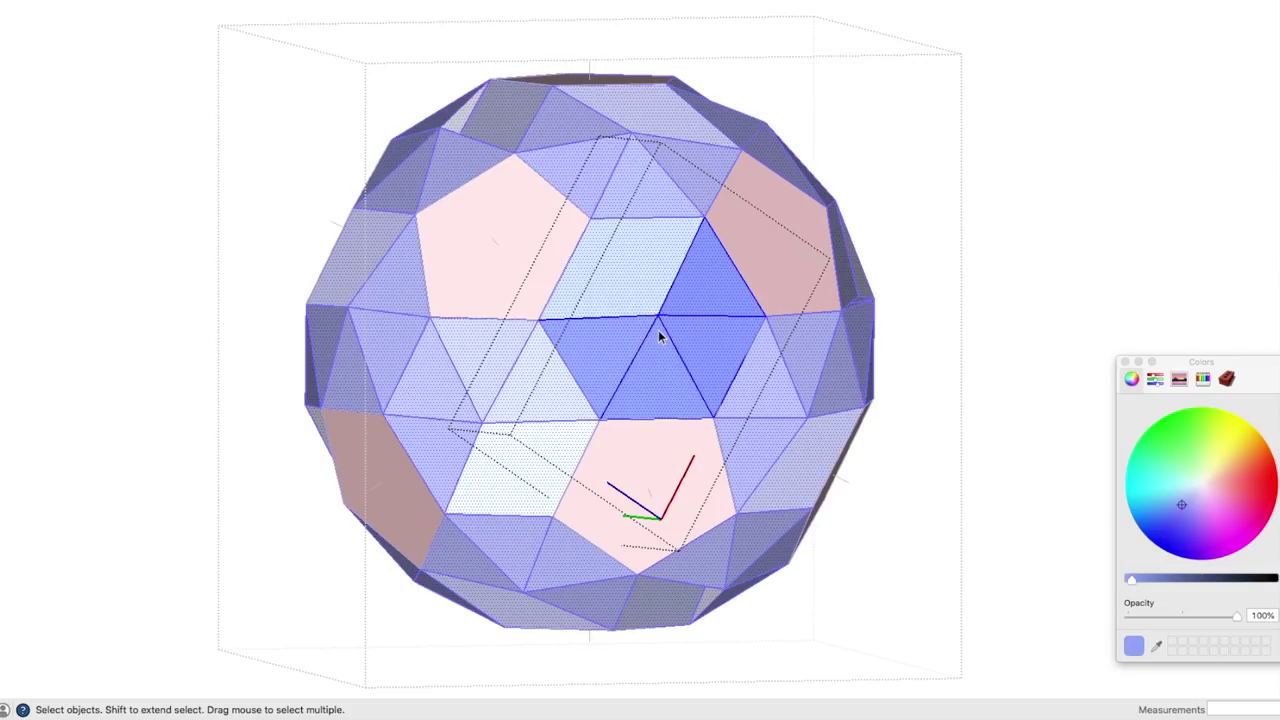
key("e")
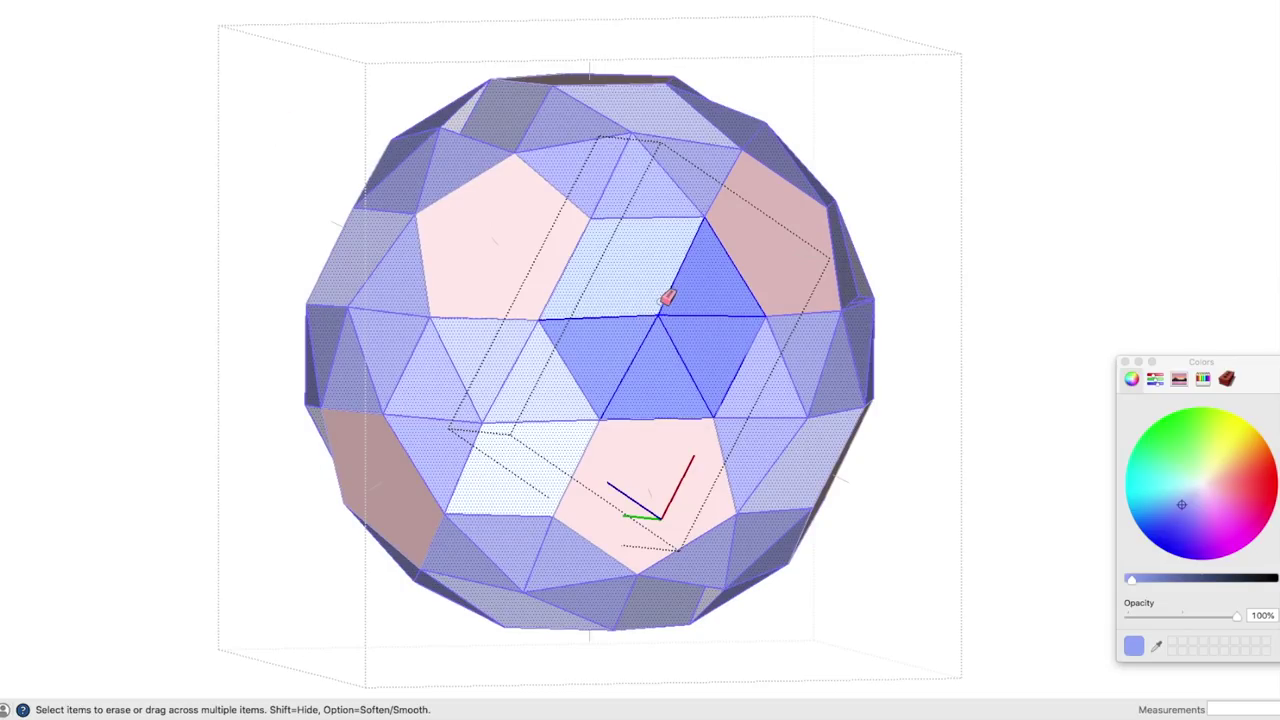
left_click(656, 334)
key("Delete")
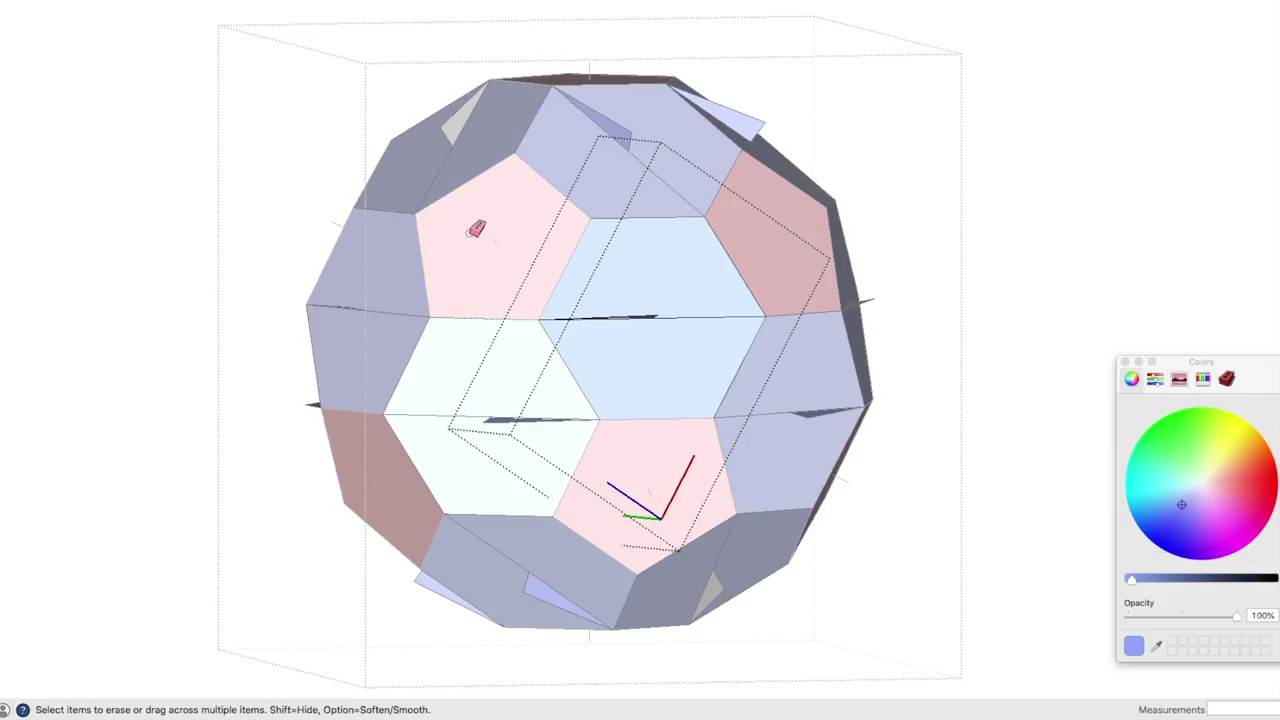
left_click(643, 316)
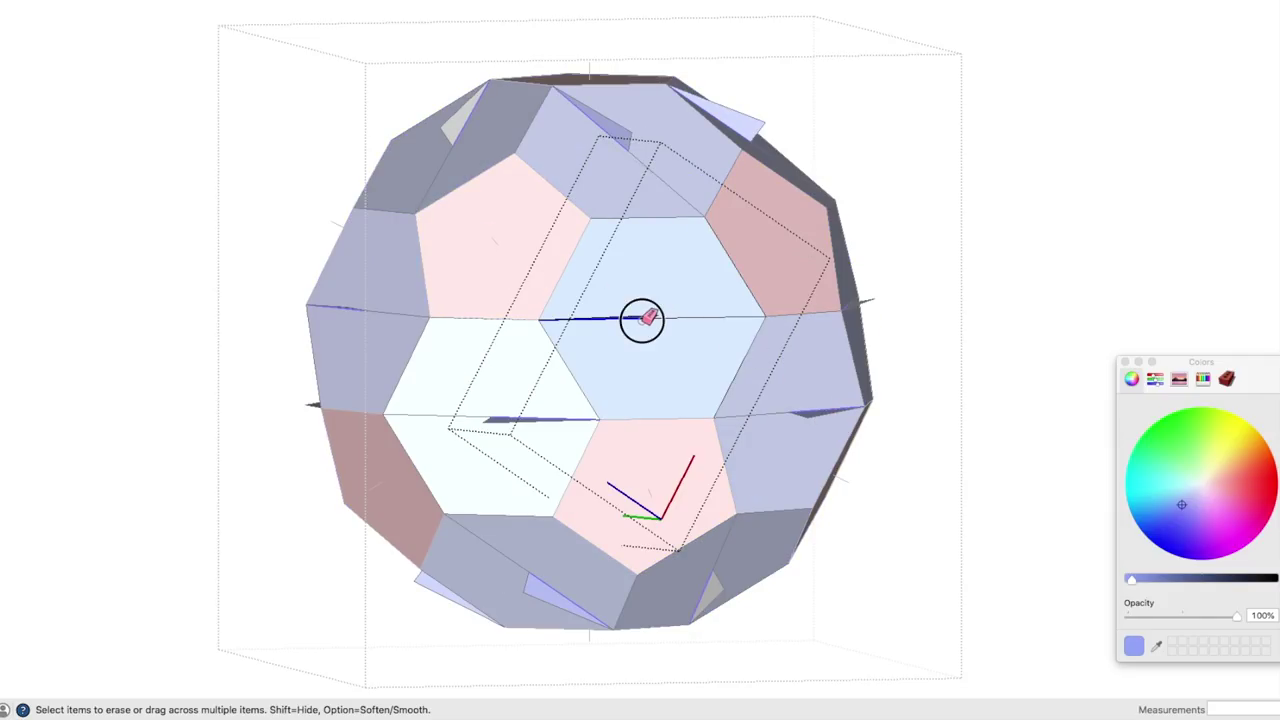
left_click(675, 316)
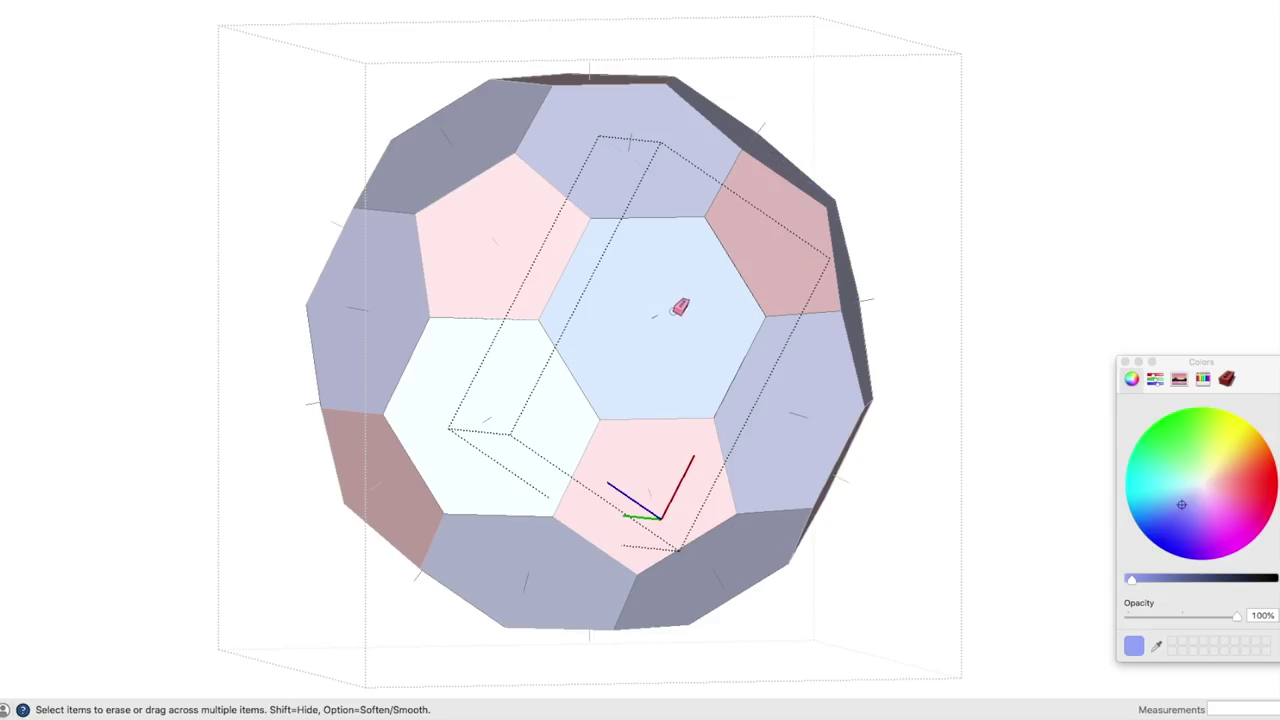
left_click(673, 314)
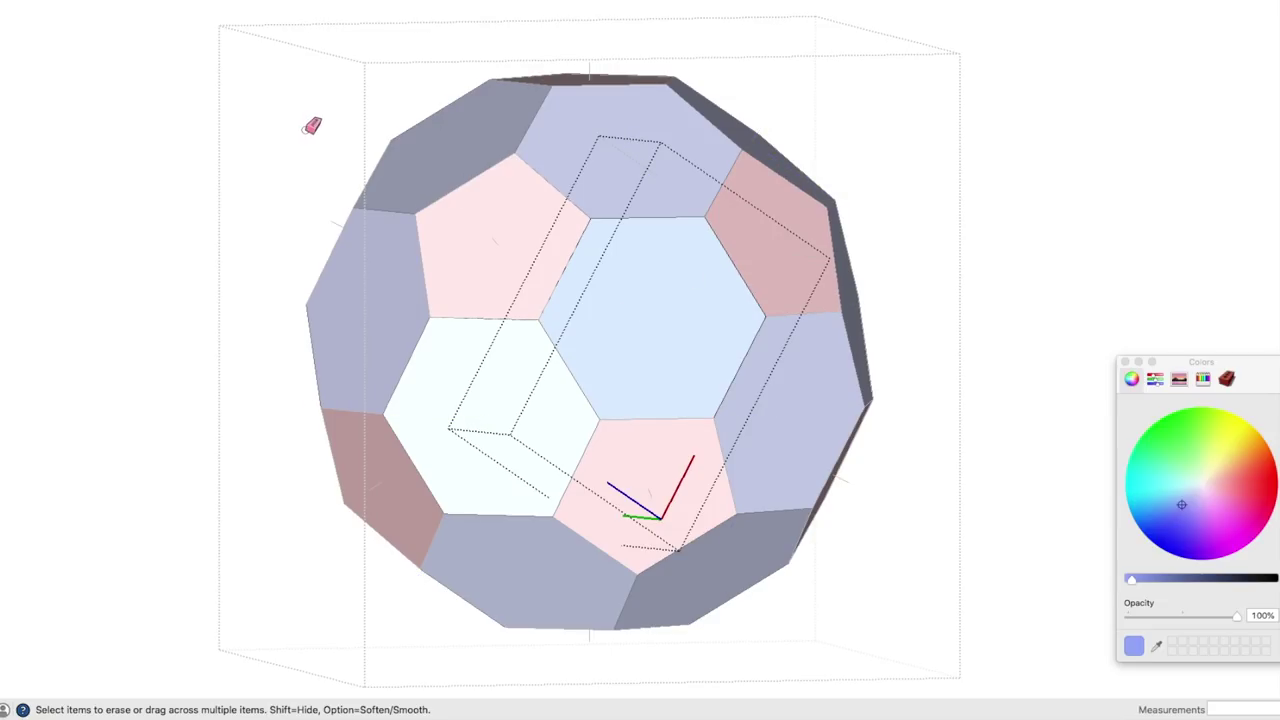
key("space")
- Exit the sphere group, deselect it and zoom out to show all three spheres
left_click(77, 40)
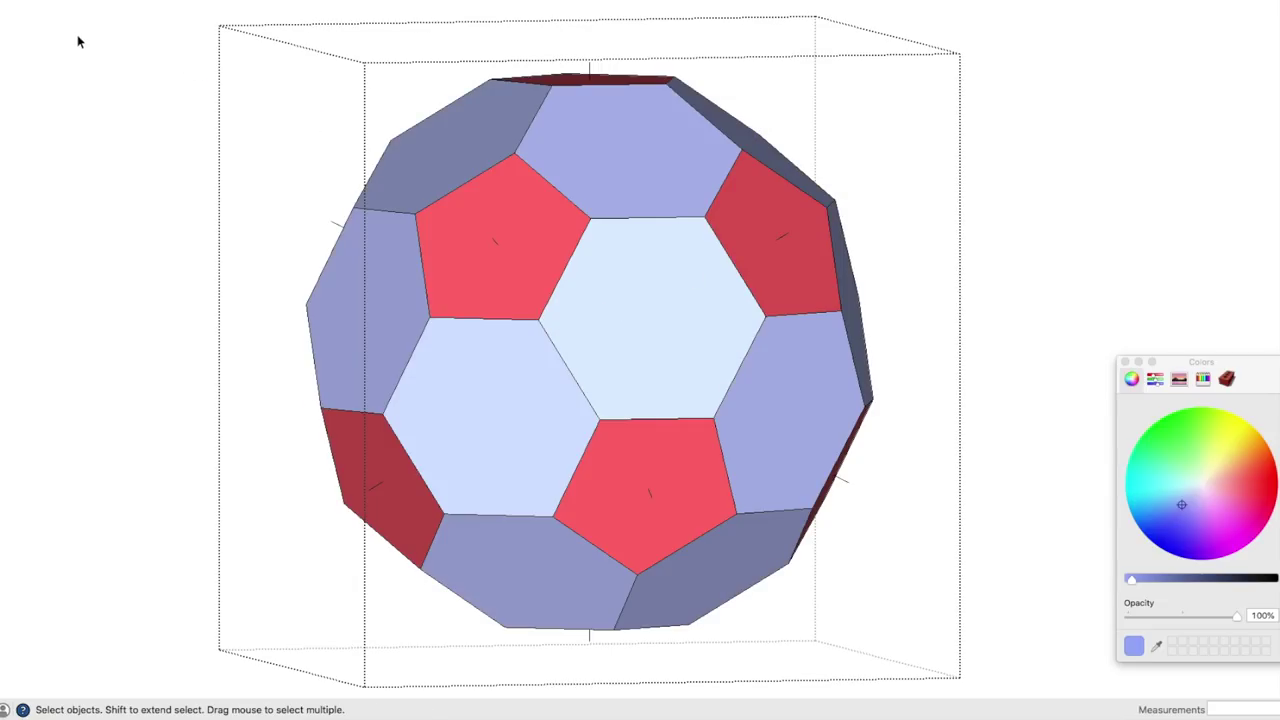
left_click(142, 148)
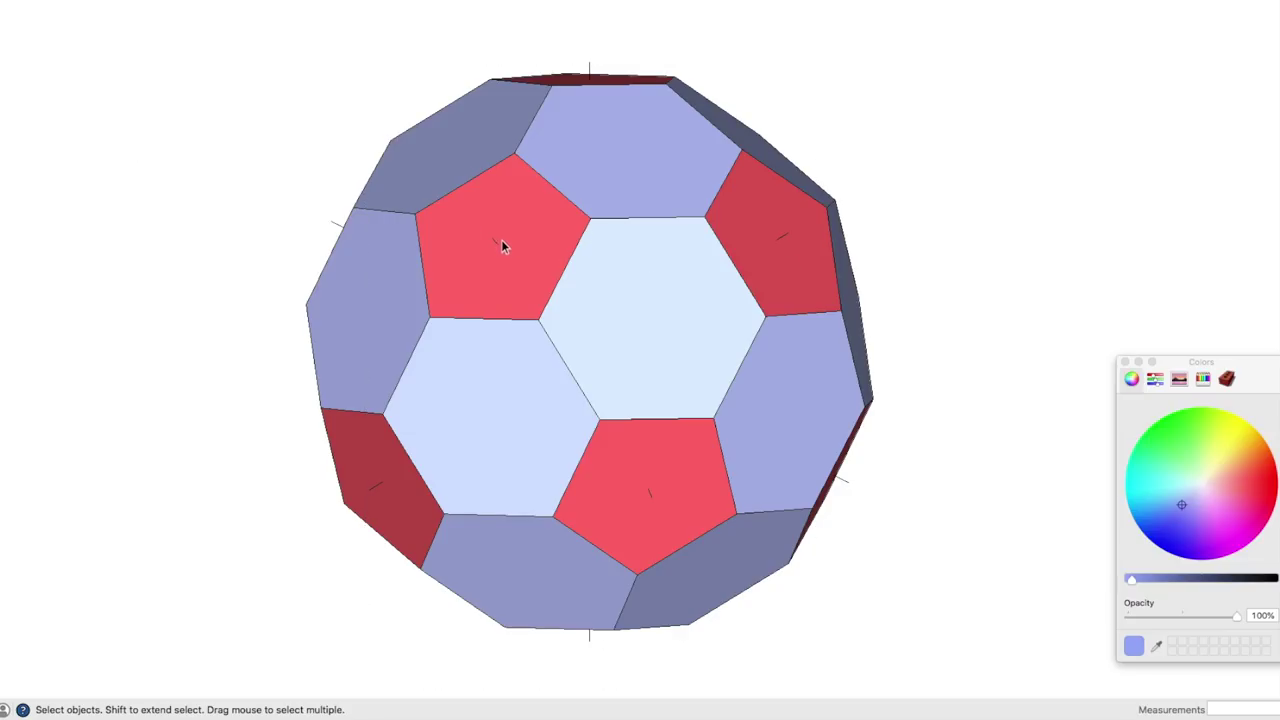
scroll(501, 240, "down", 6)
scroll(488, 492, "down", 2)
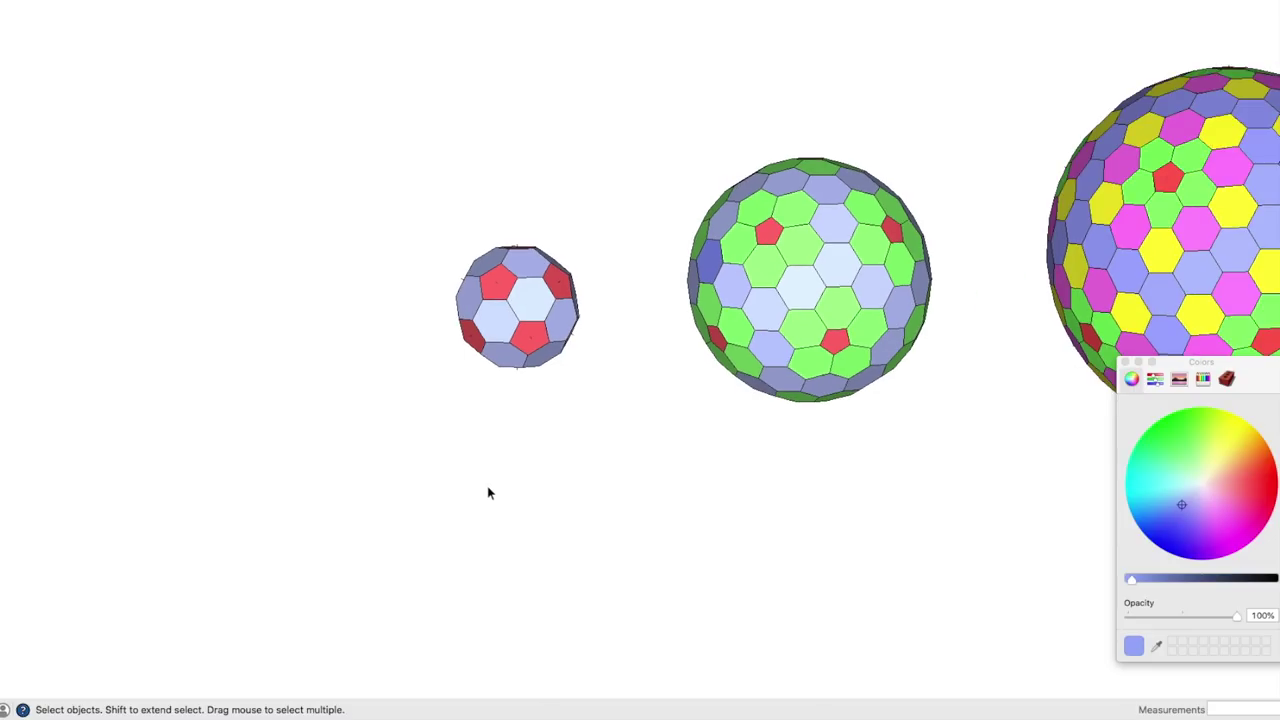
scroll(951, 264, "up", 4)
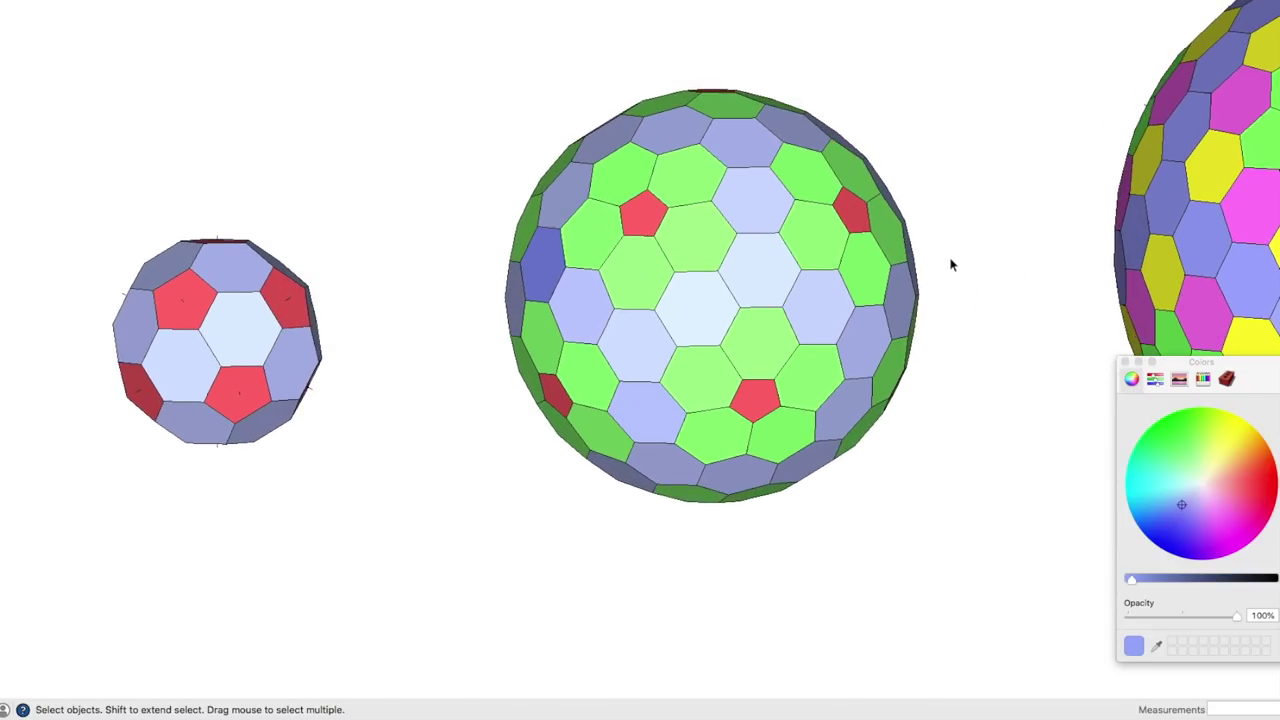
scroll(951, 264, "up", 3)
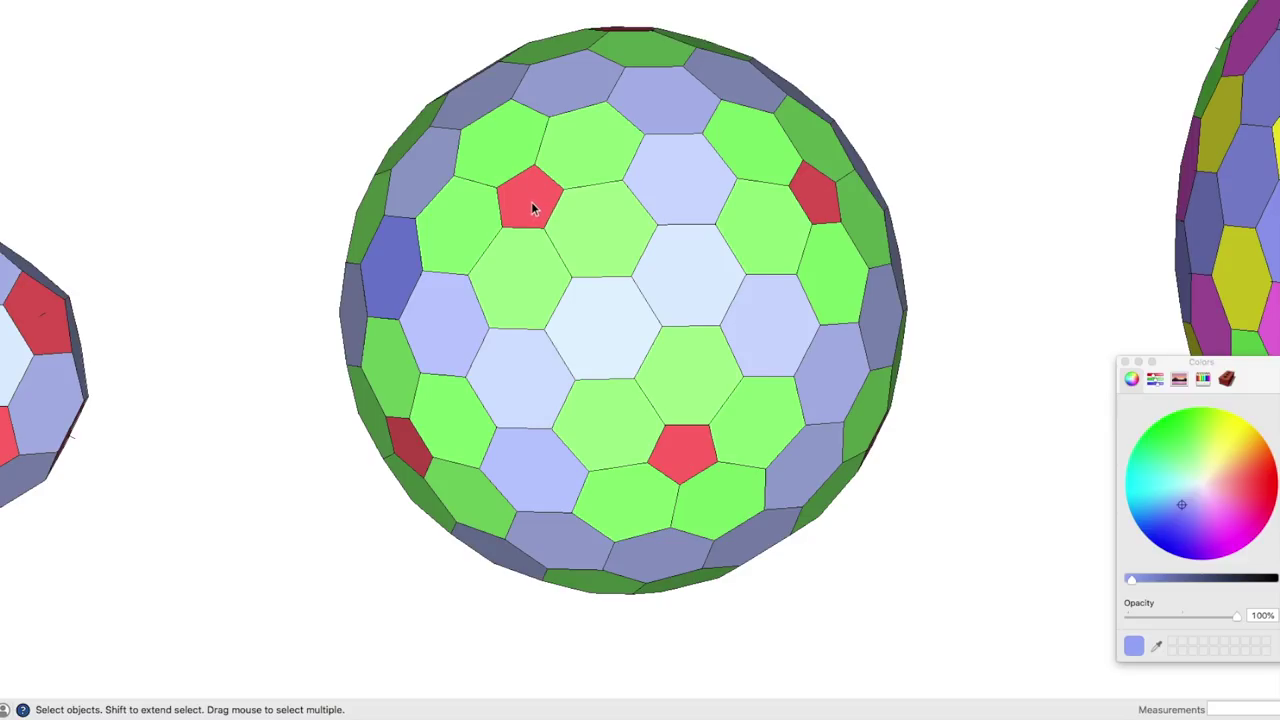
scroll(509, 226, "down", 5)
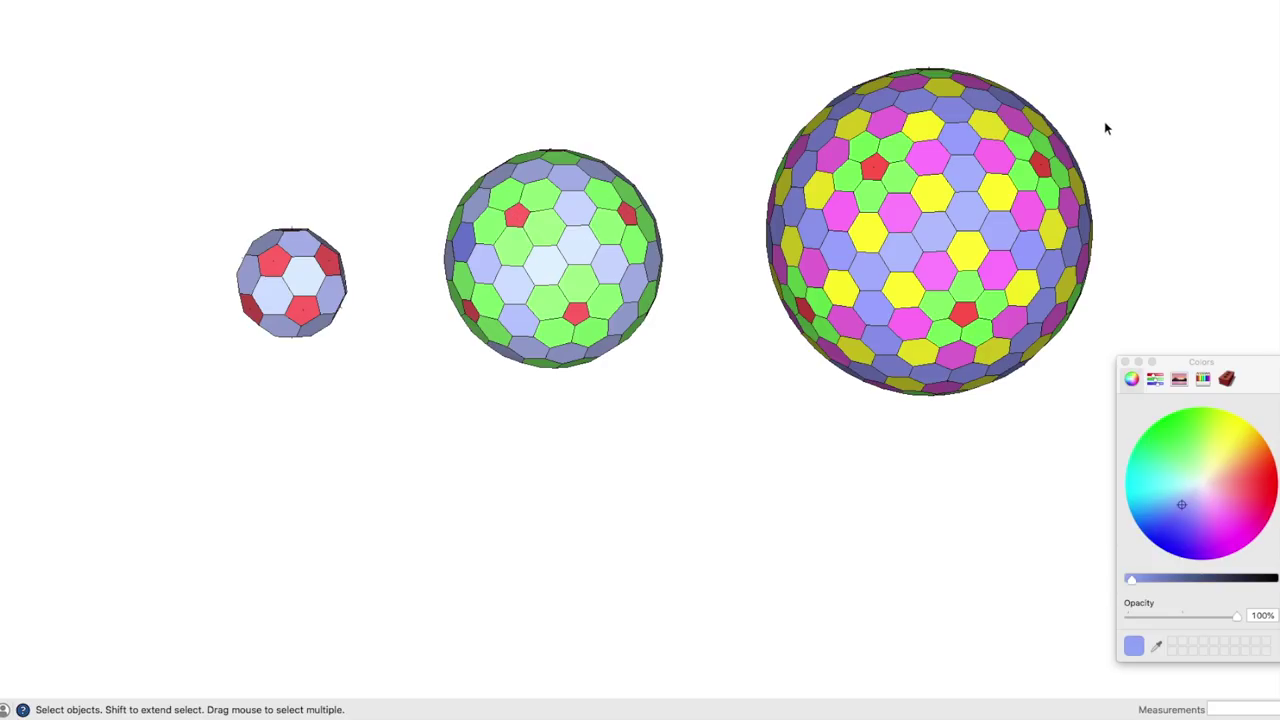
- Zoom in and out to compare the three honeycomb spheres side by side
scroll(1138, 126, "up", 4)
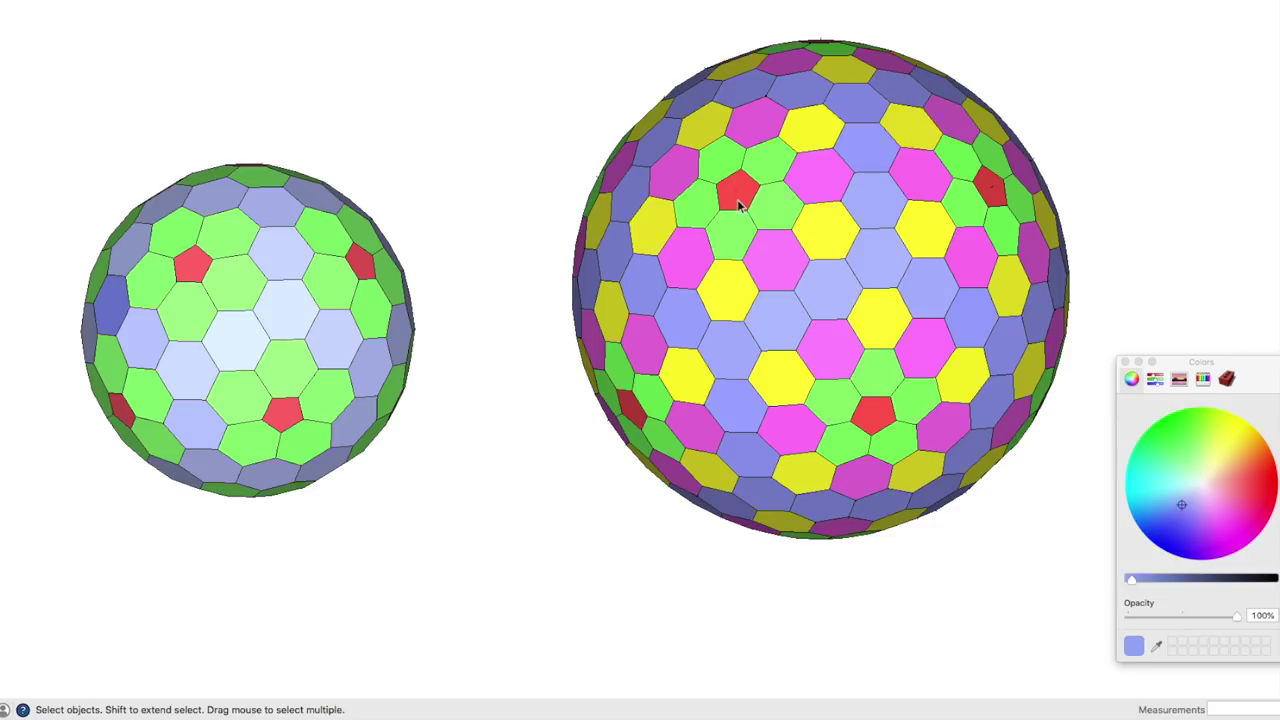
scroll(630, 355, "down", 4)
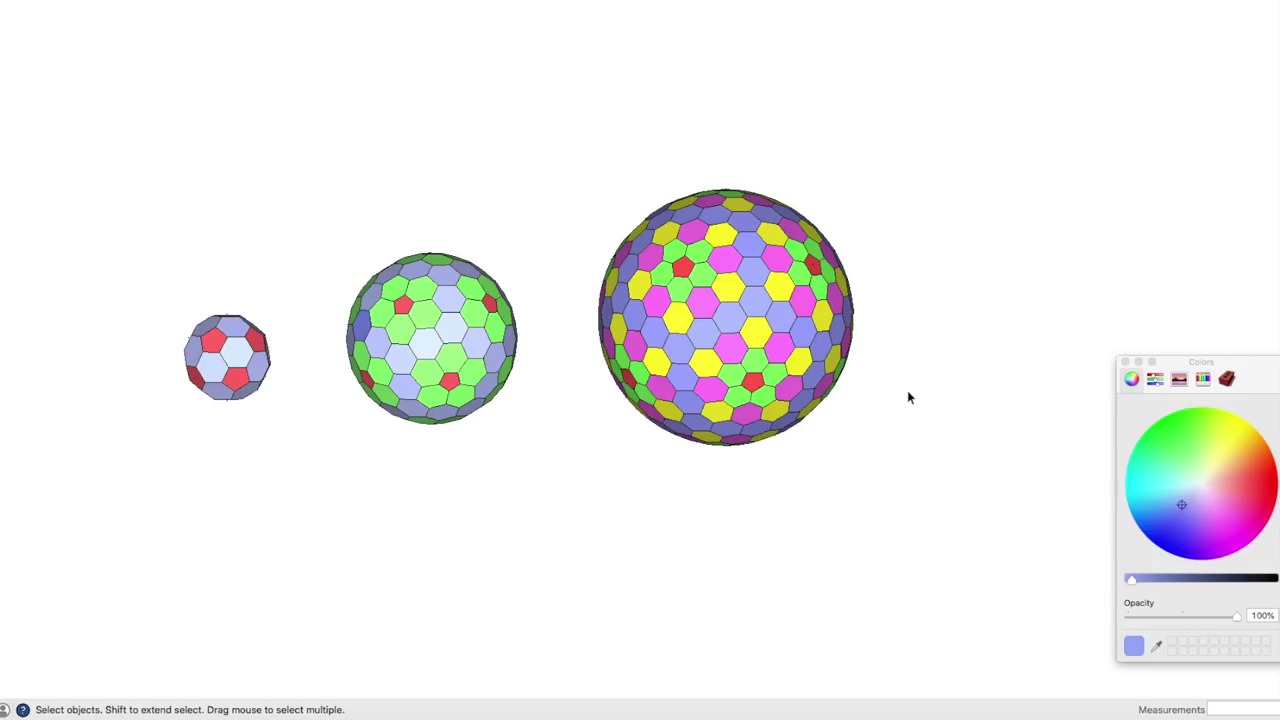
scroll(168, 356, "up", 1)
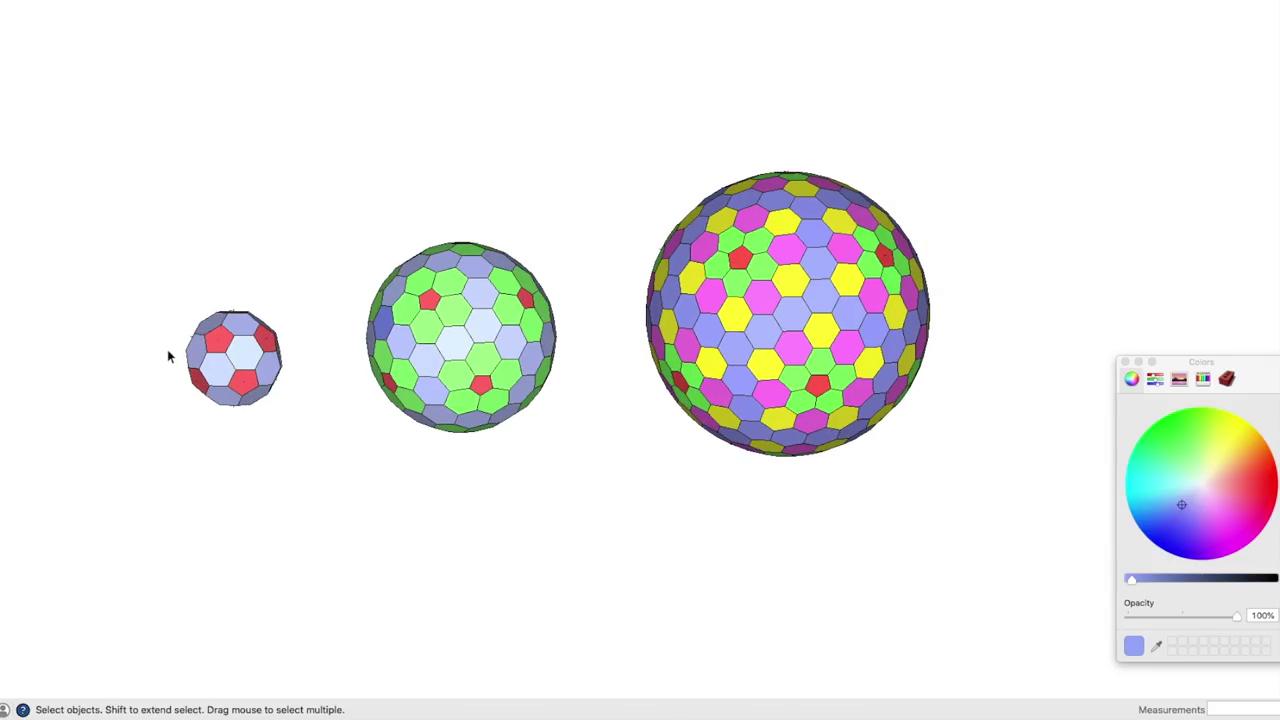
scroll(167, 349, "up", 2)
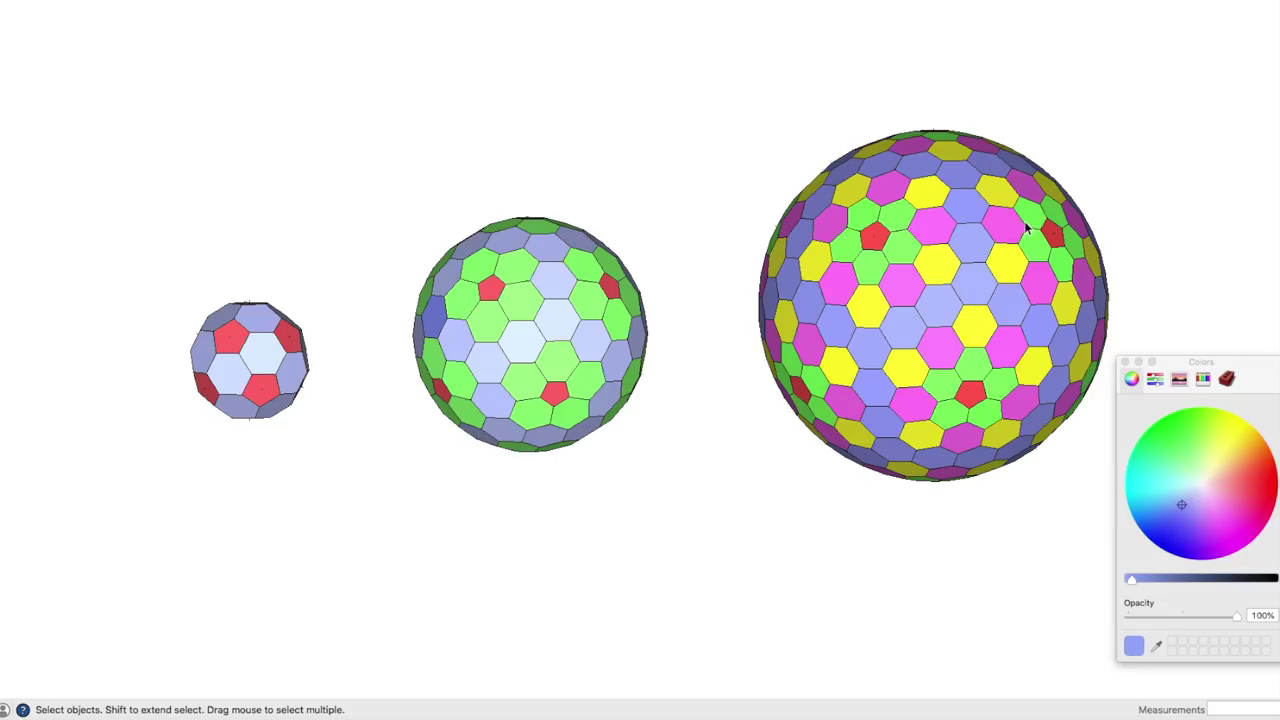
scroll(1022, 277, "down", 1)
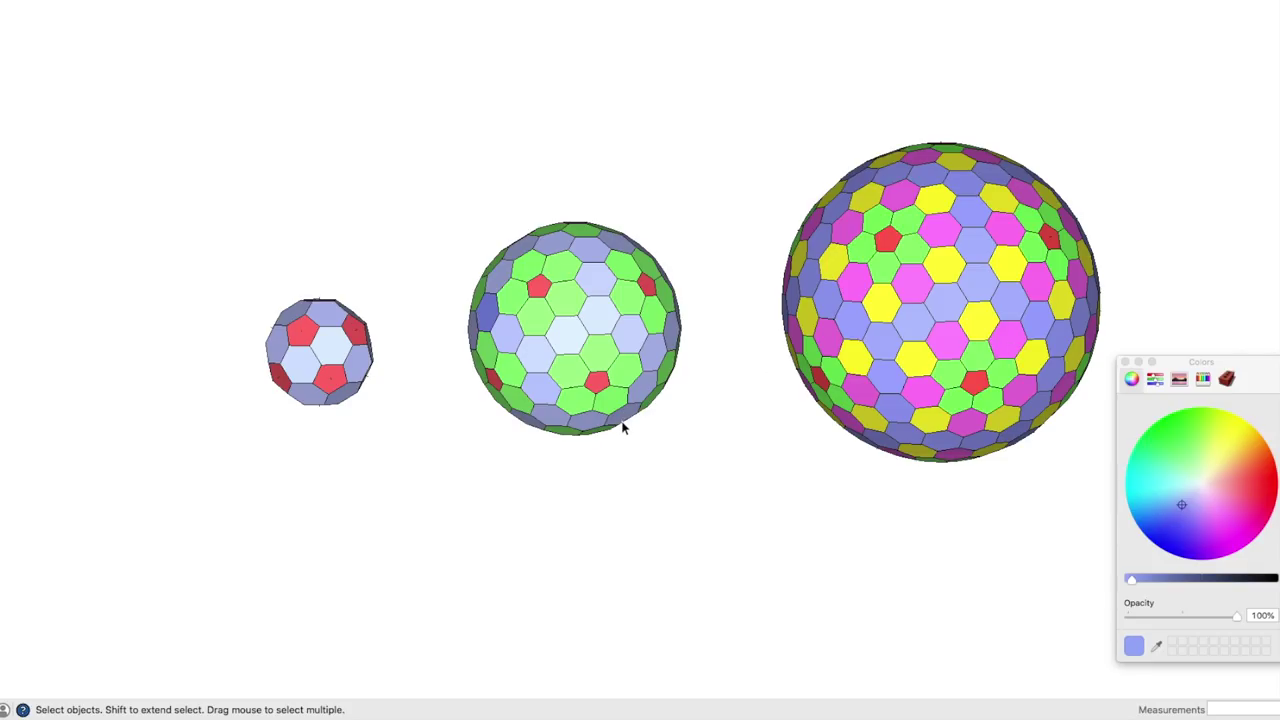
scroll(626, 421, "down", 1)
scroll(626, 215, "up", 1)
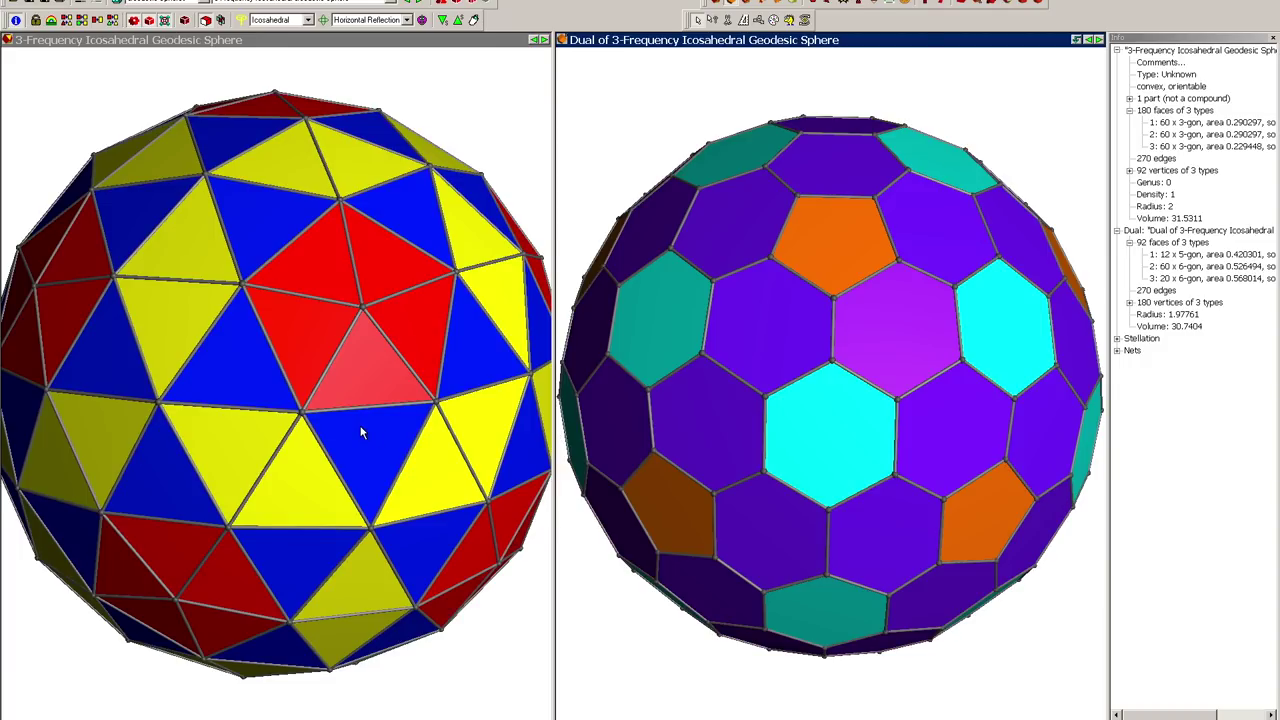
left_click(448, 41)
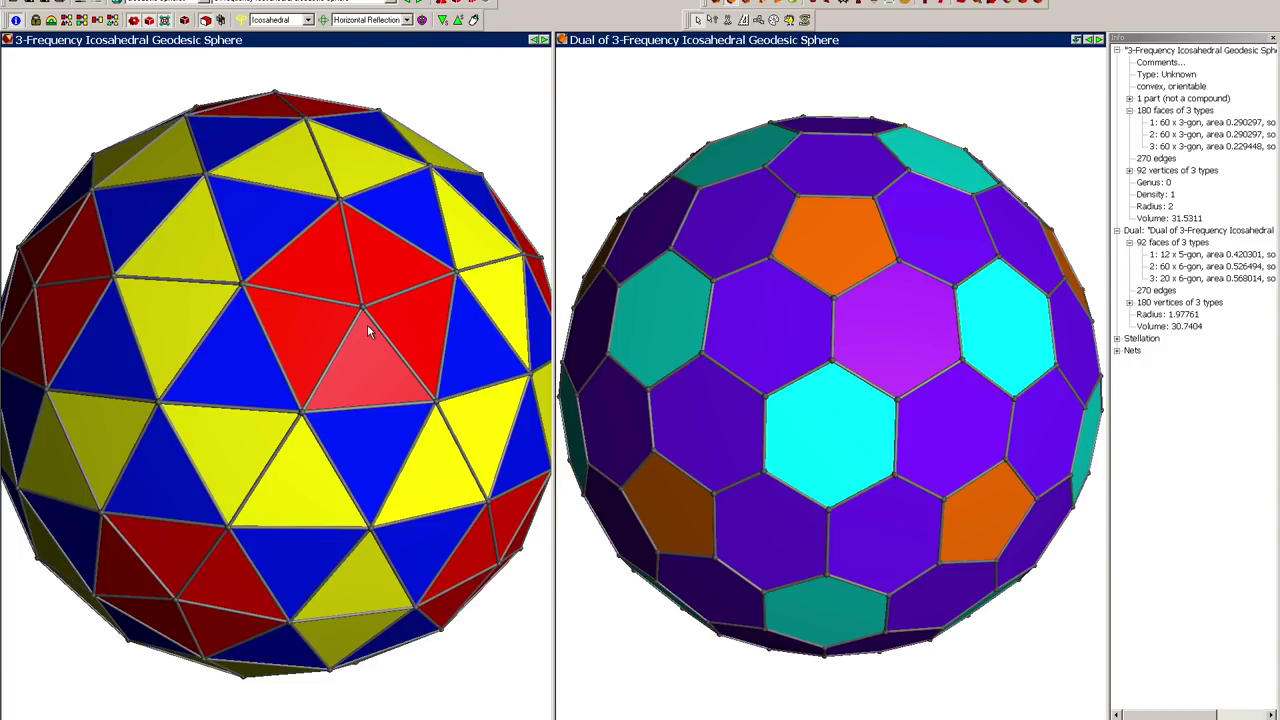
scroll(367, 324, "down", 3)
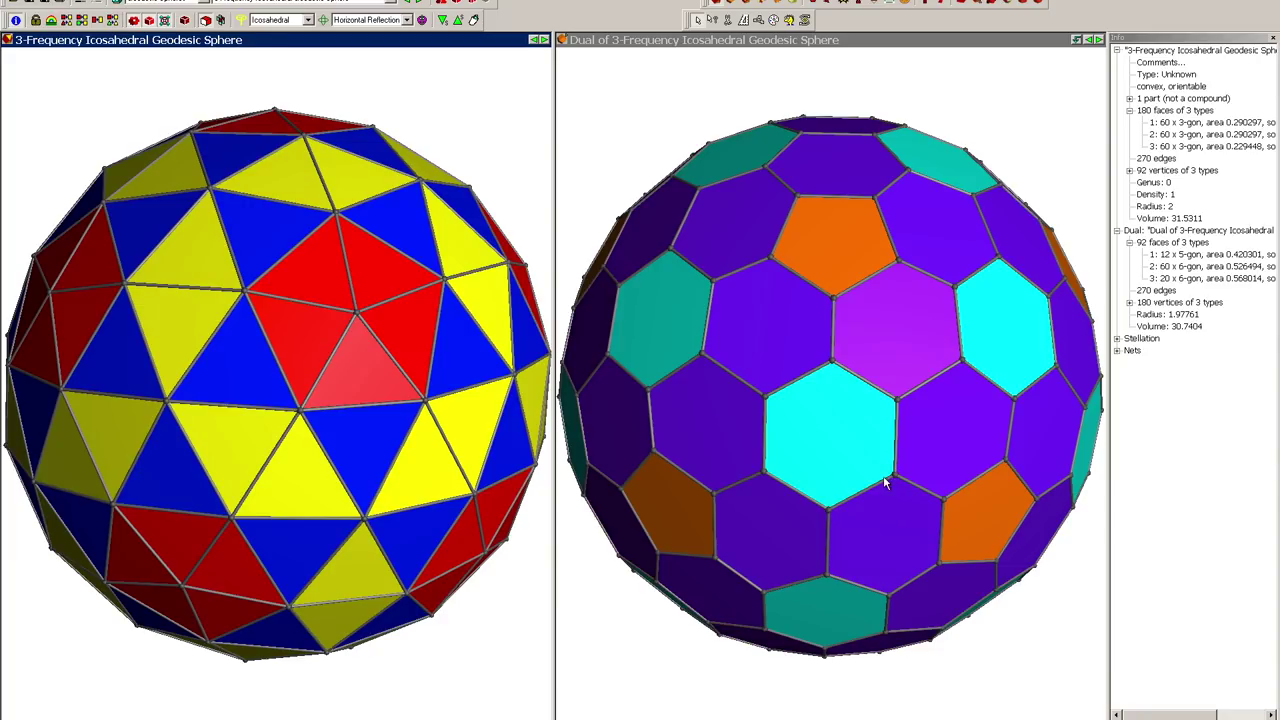
scroll(873, 483, "down", 2)
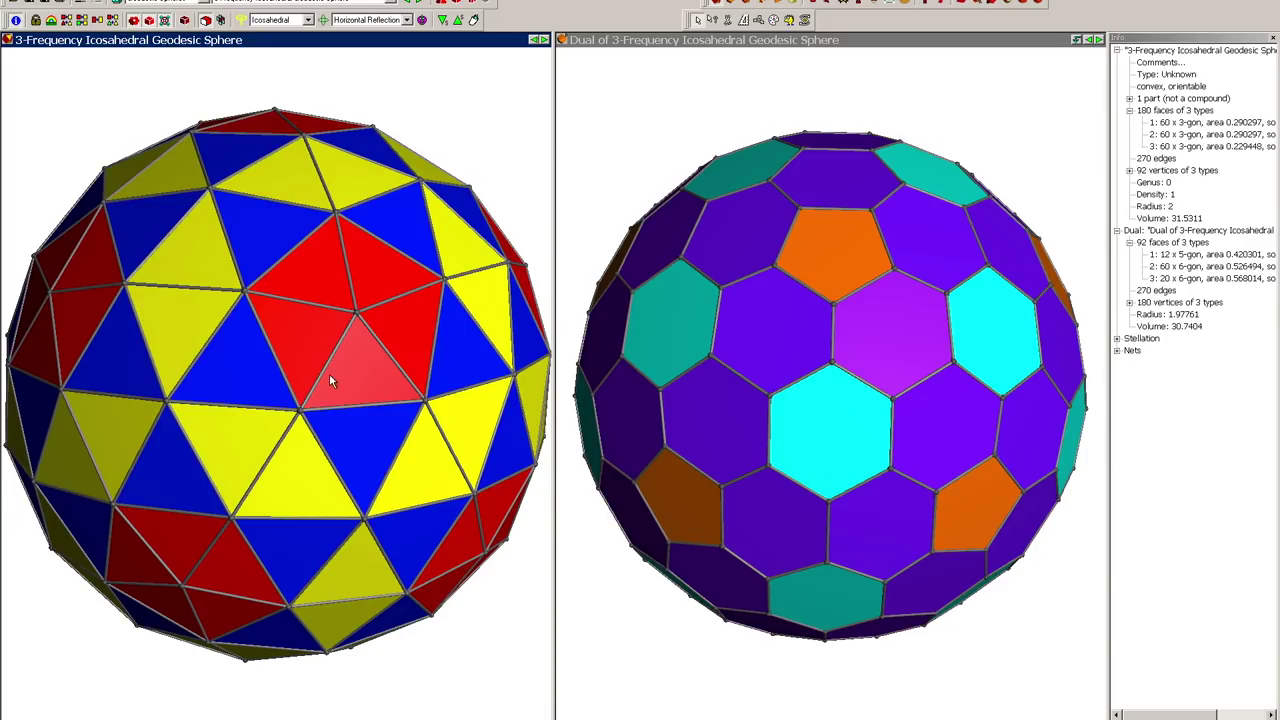
left_click_drag(281, 379, 298, 336)
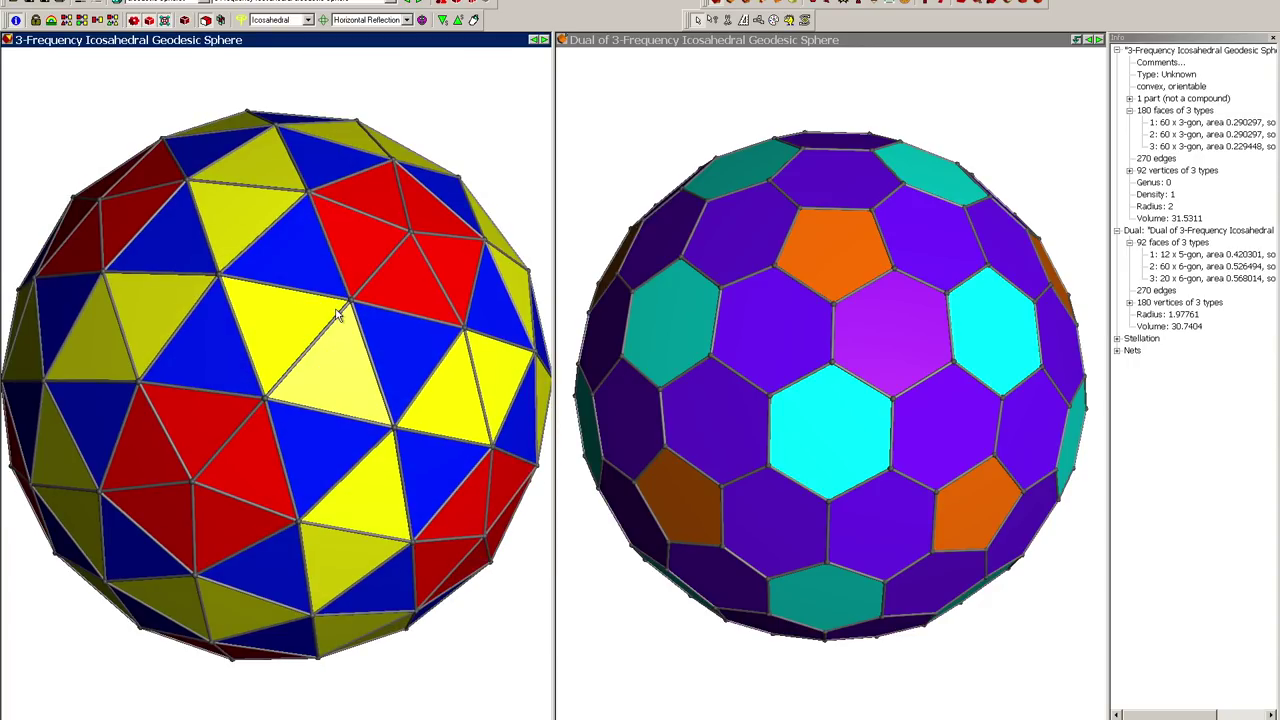
left_click_drag(330, 333, 268, 398)
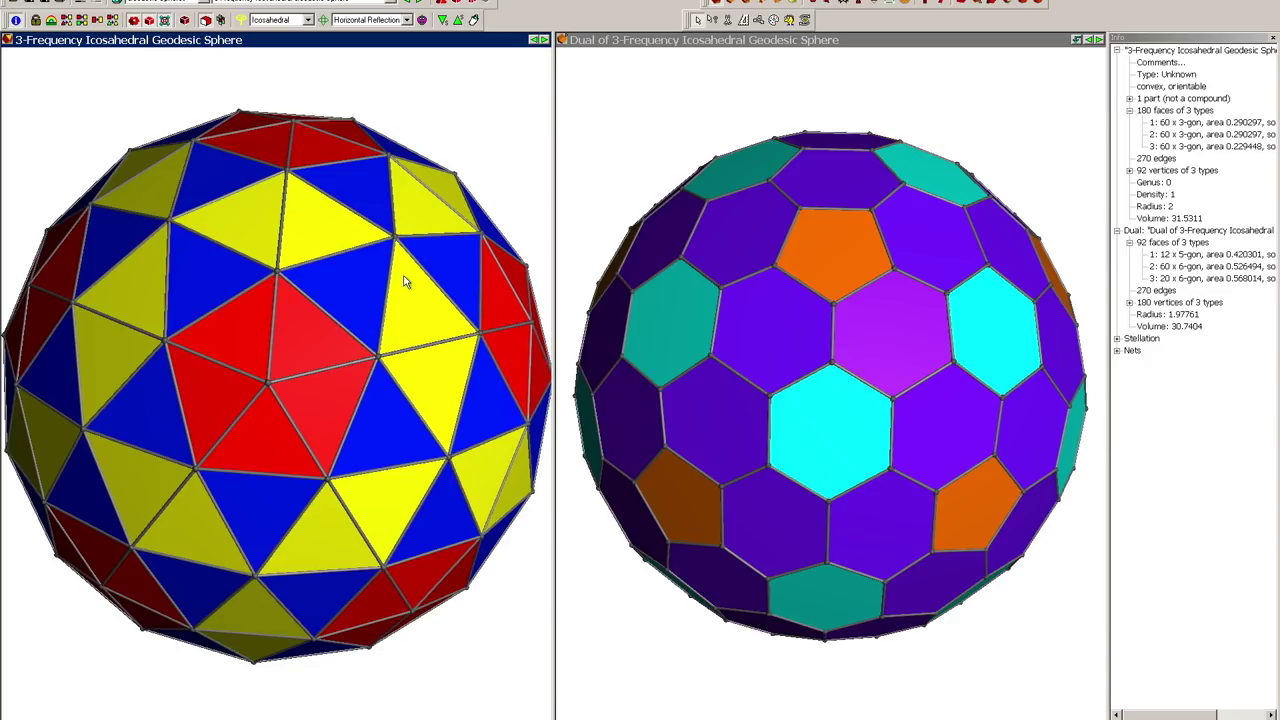
left_click_drag(343, 376, 332, 378)
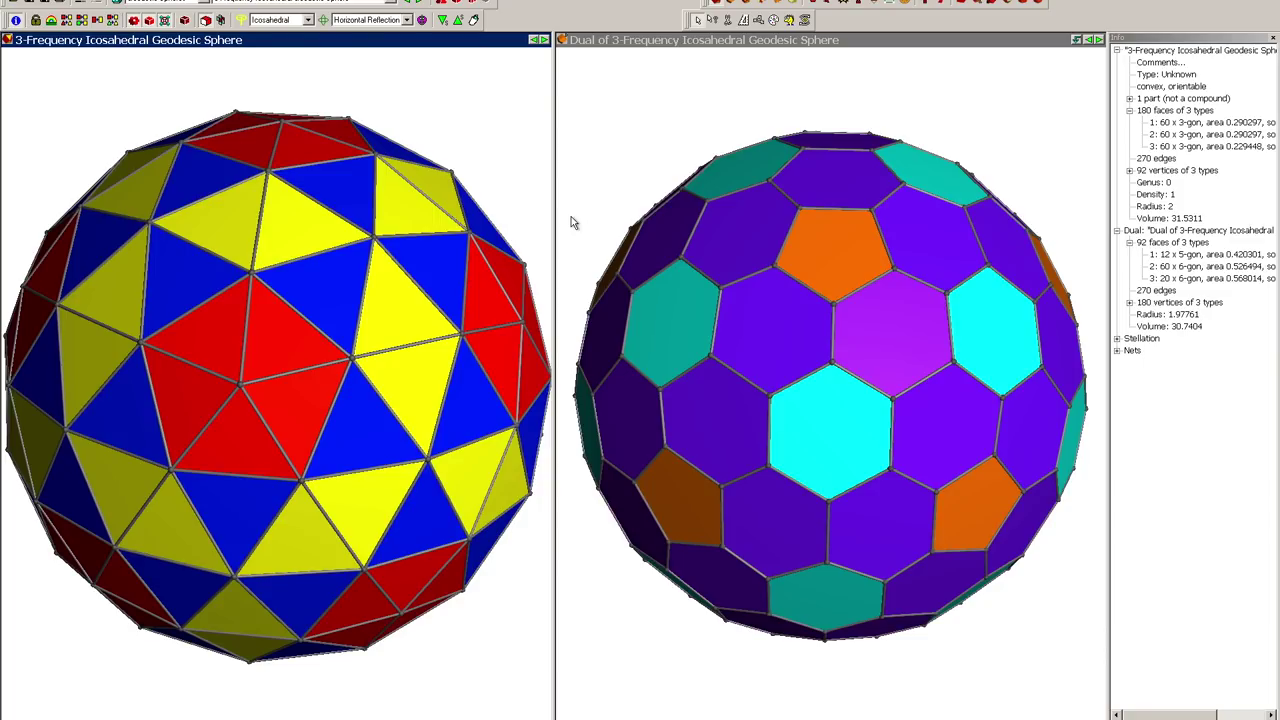
left_click(668, 40)
left_click(718, 8)
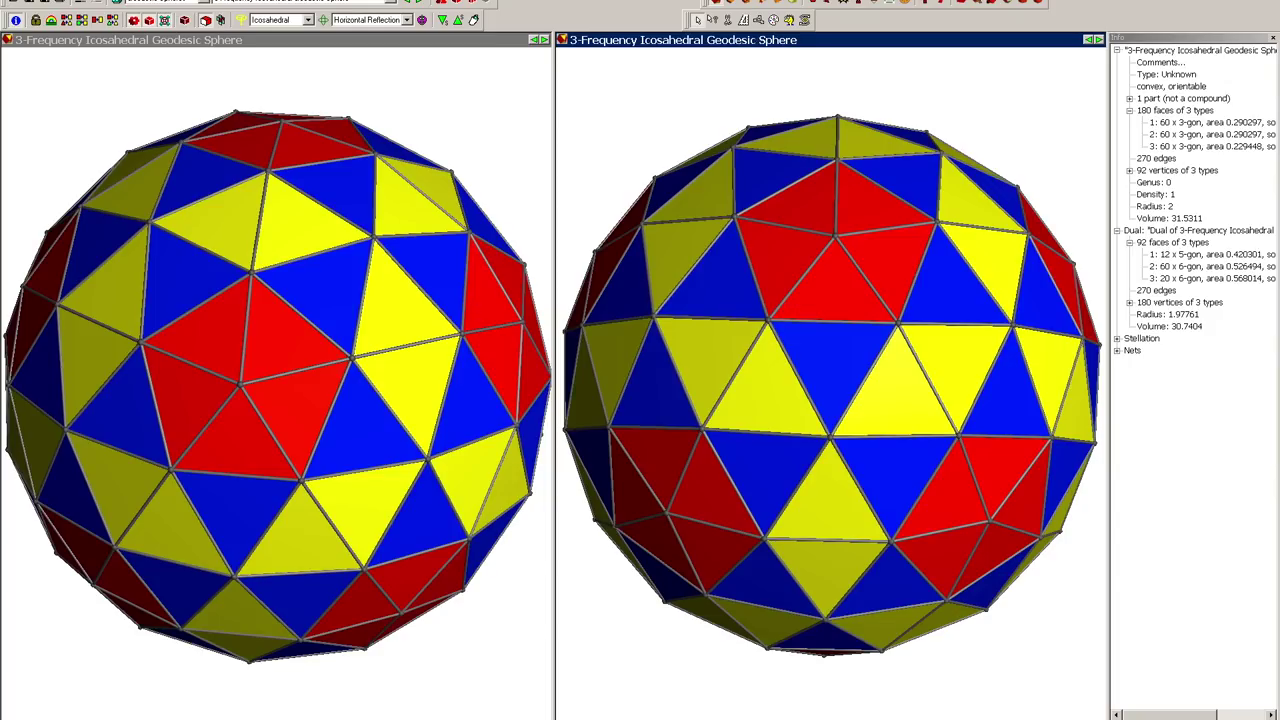
left_click(733, 5)
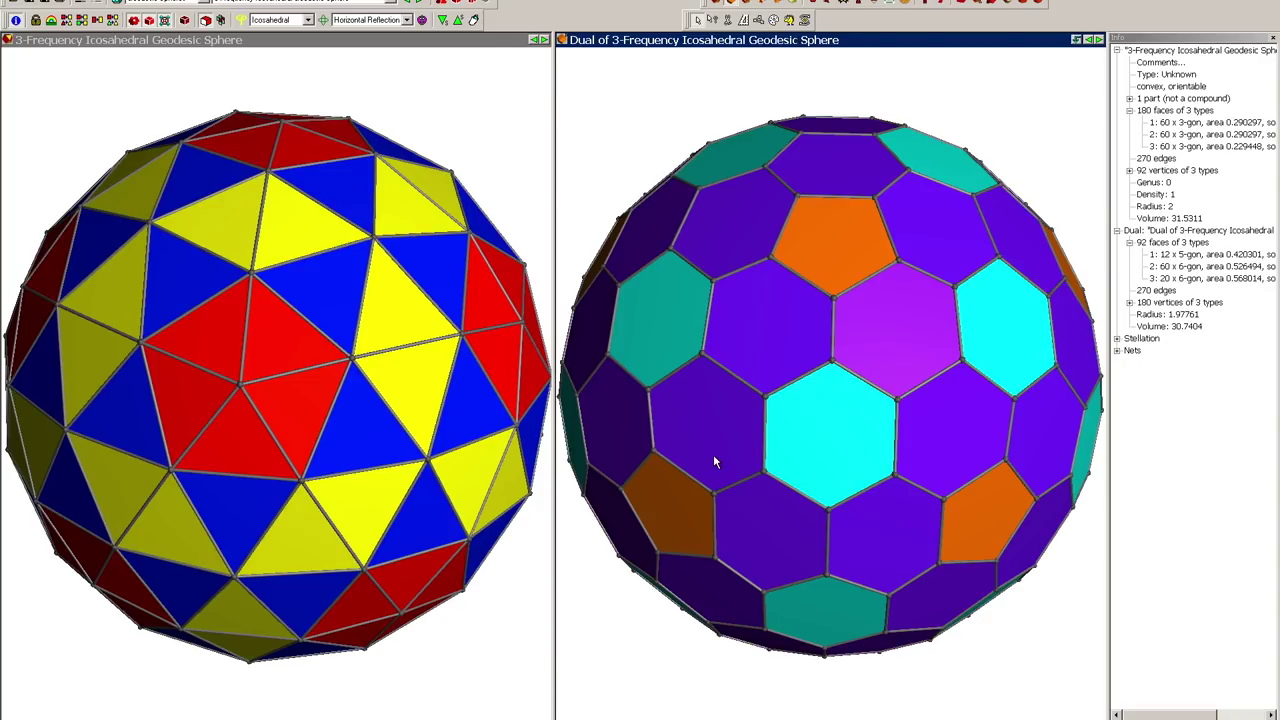
left_click_drag(710, 424, 758, 426)
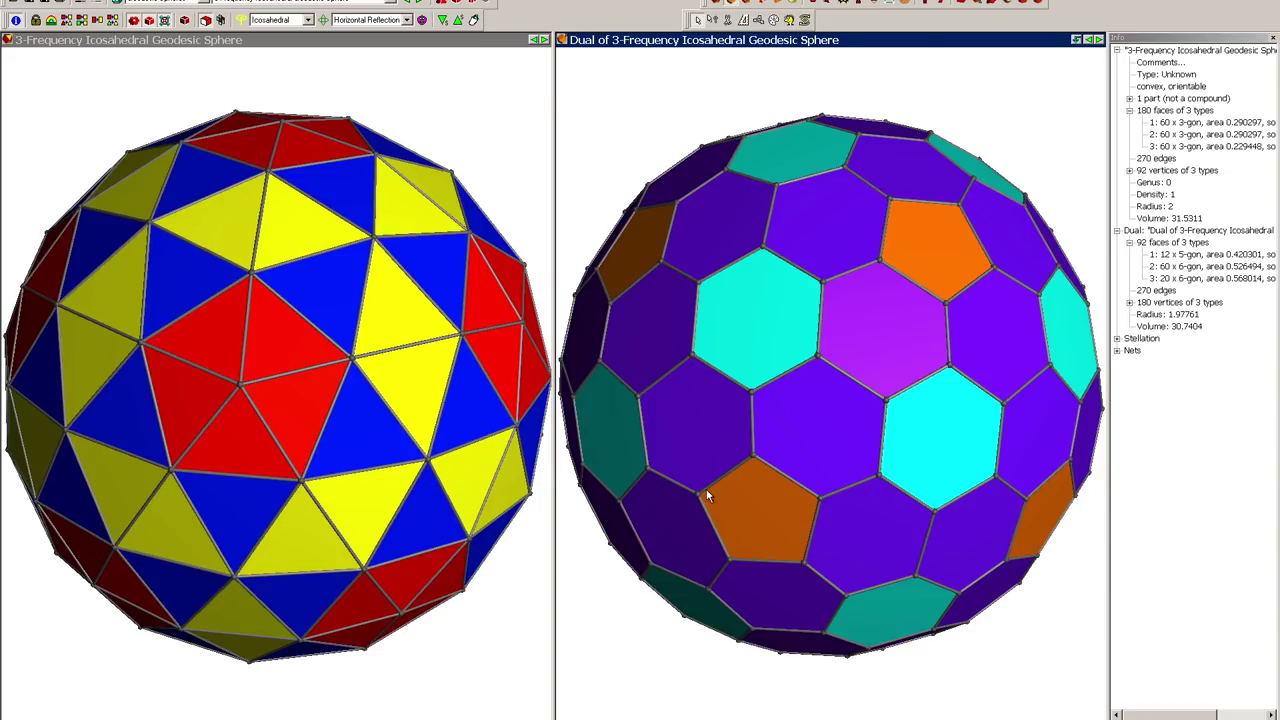
left_click_drag(279, 447, 280, 442)
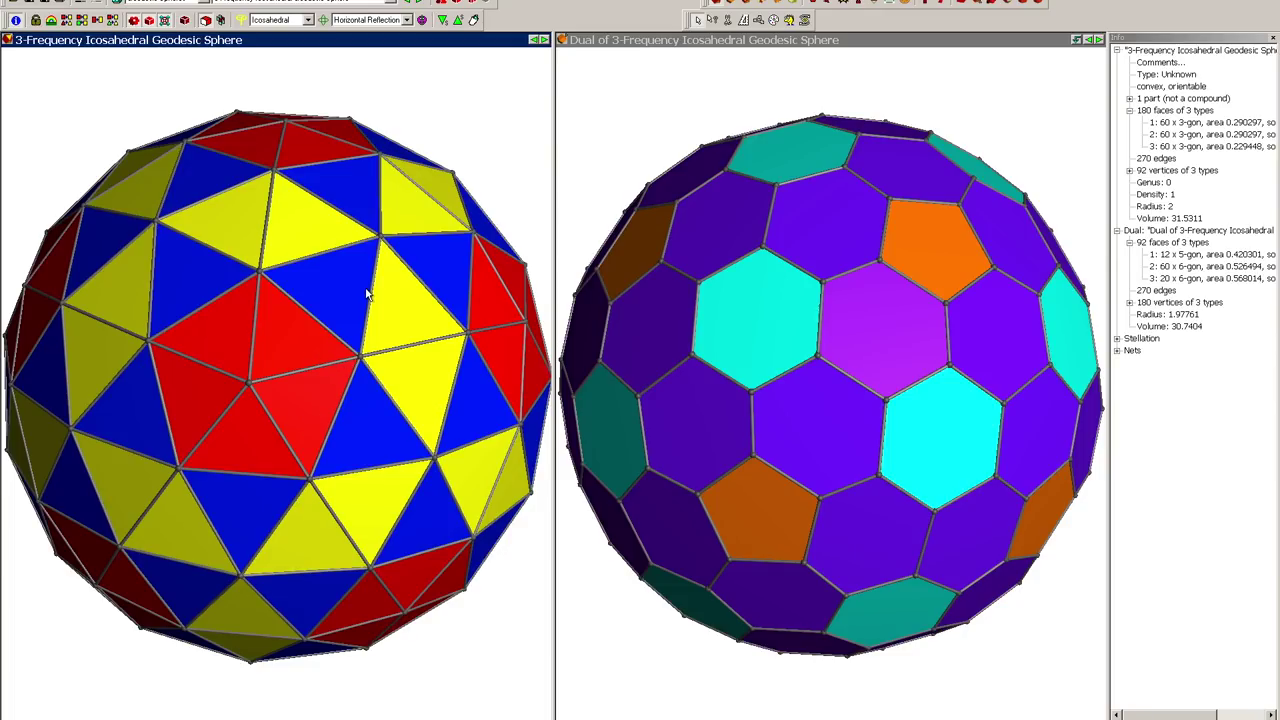
- Load the Icosahedron from the Platonic built-in models
left_click(390, 4)
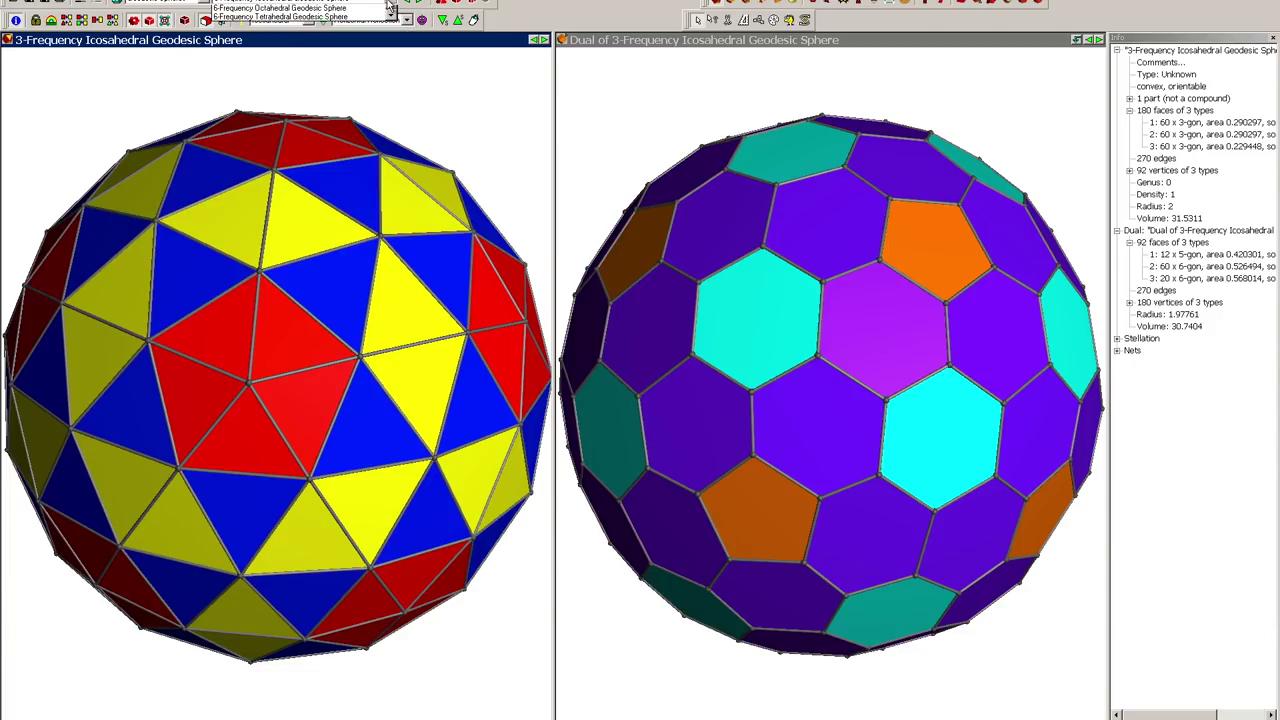
left_click(165, 3)
left_click(170, 15)
left_click(234, 44)
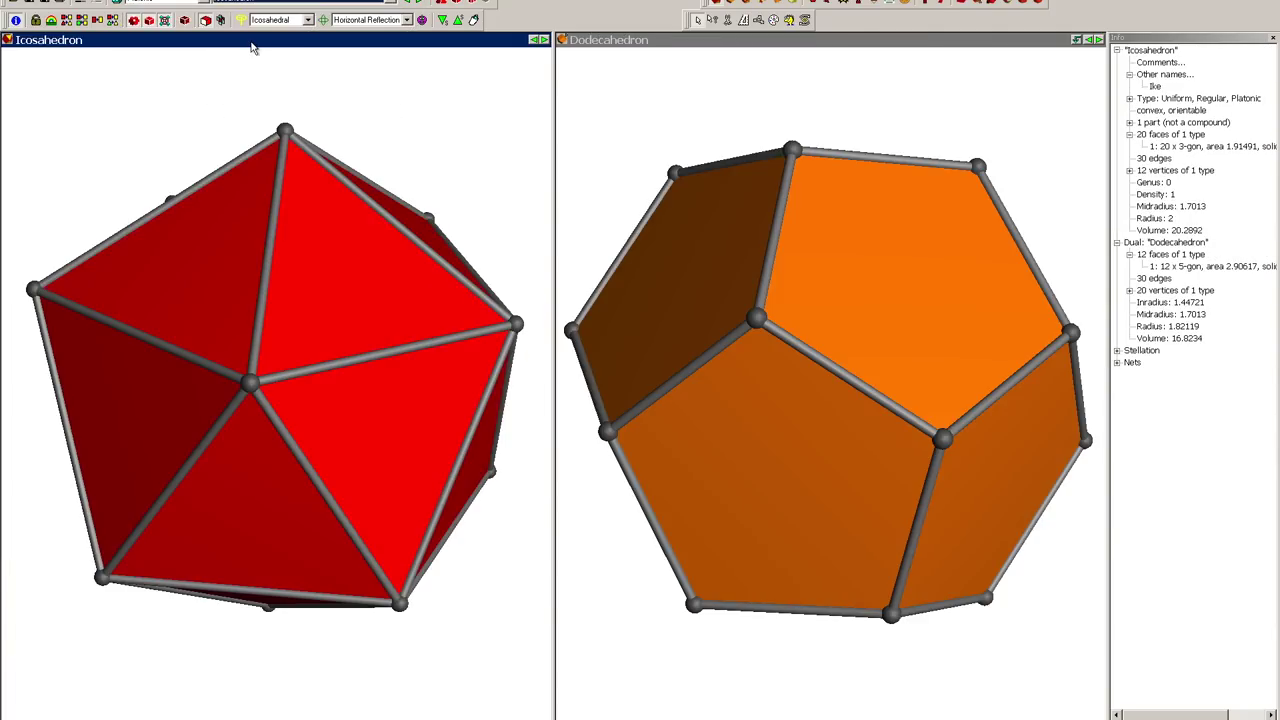
- Rotate the icosahedron and its dodecahedron dual in their views
left_click_drag(298, 484, 449, 391)
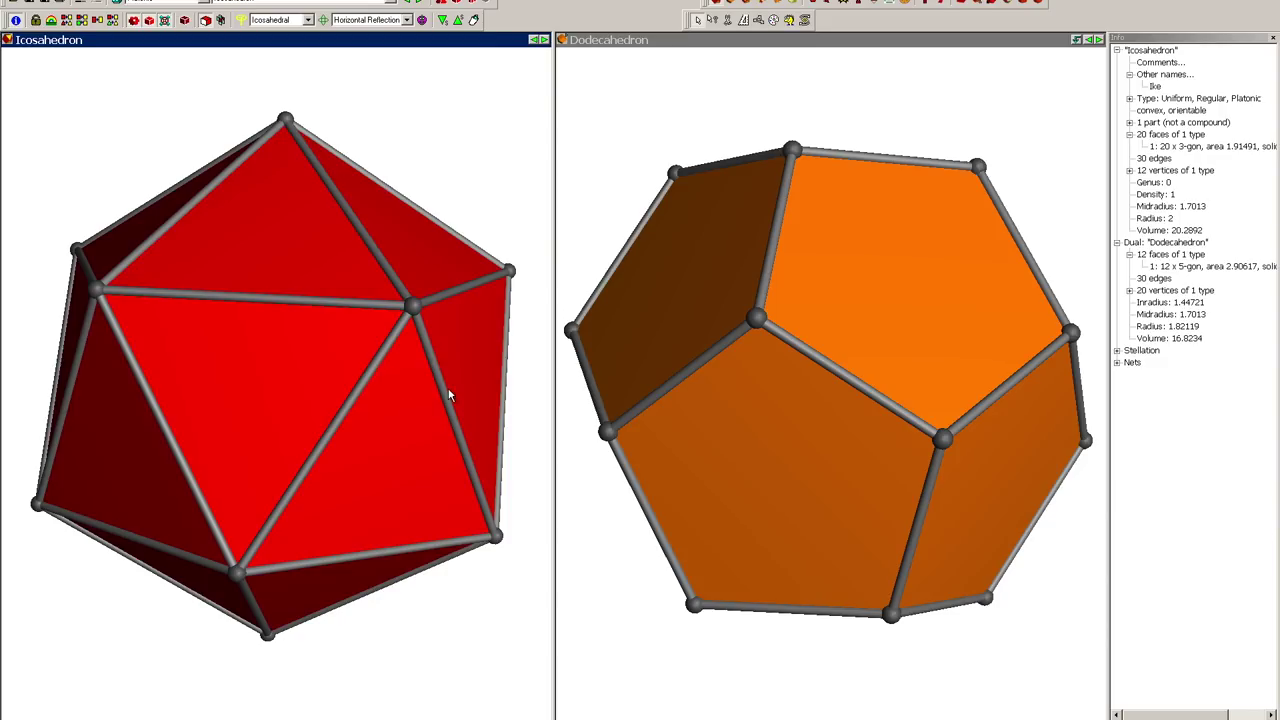
left_click_drag(851, 331, 847, 455)
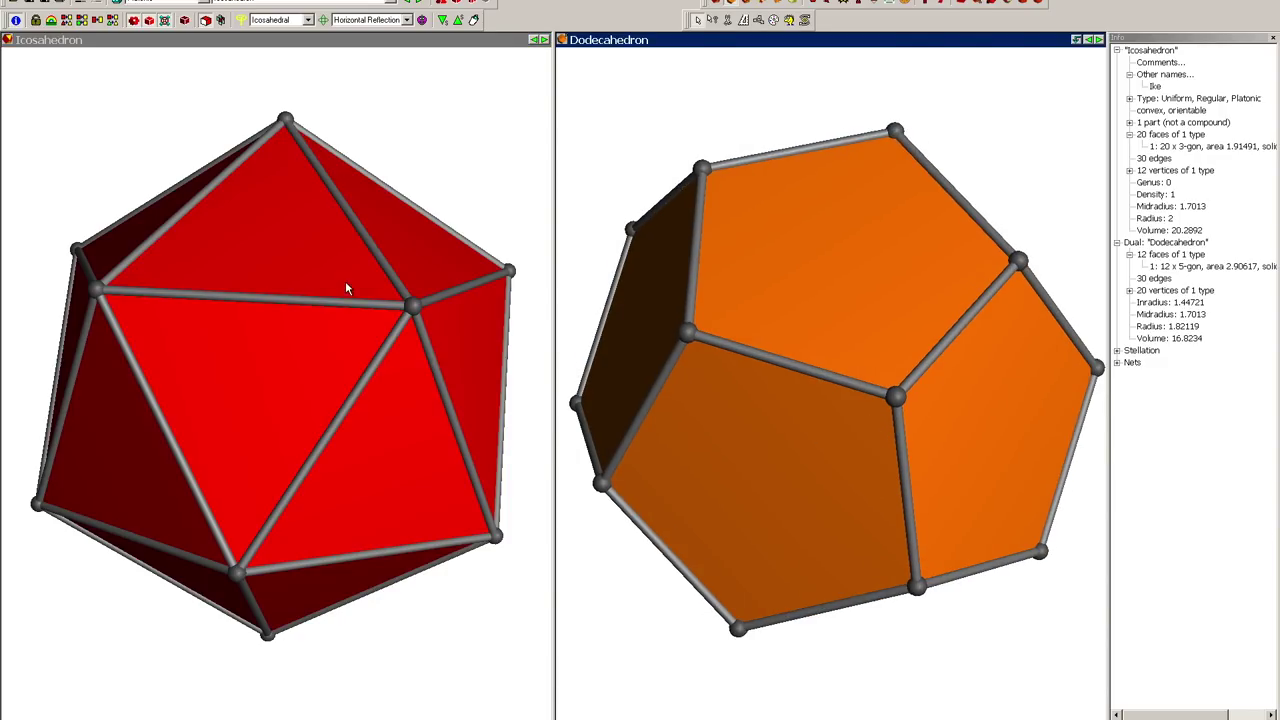
left_click_drag(345, 281, 312, 366)
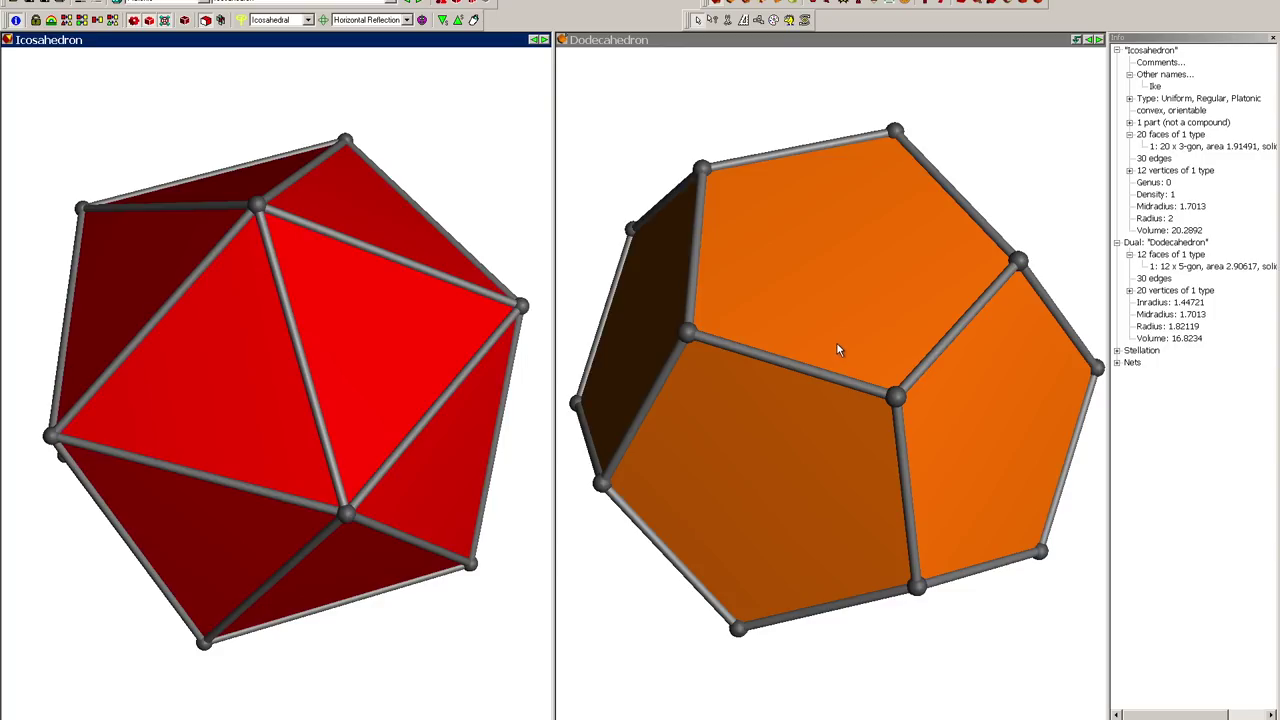
left_click_drag(300, 310, 274, 296)
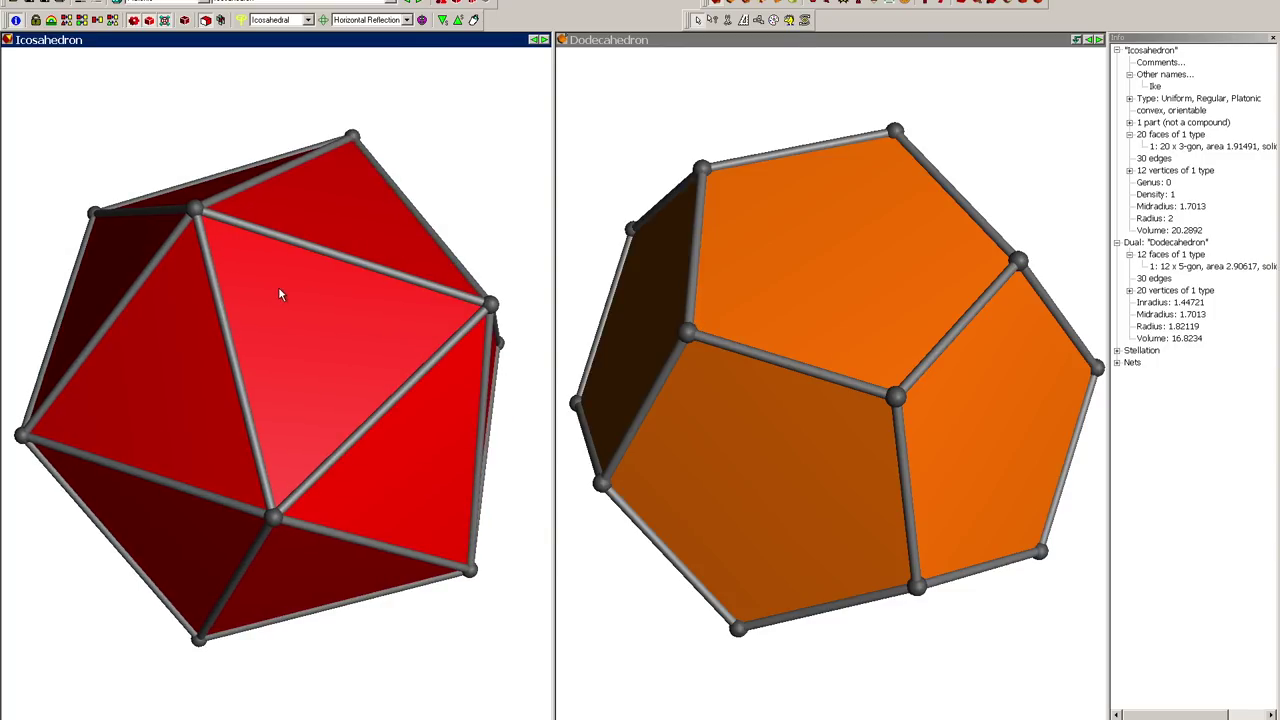
left_click(850, 278)
left_click_drag(849, 271, 823, 317)
left_click(348, 430)
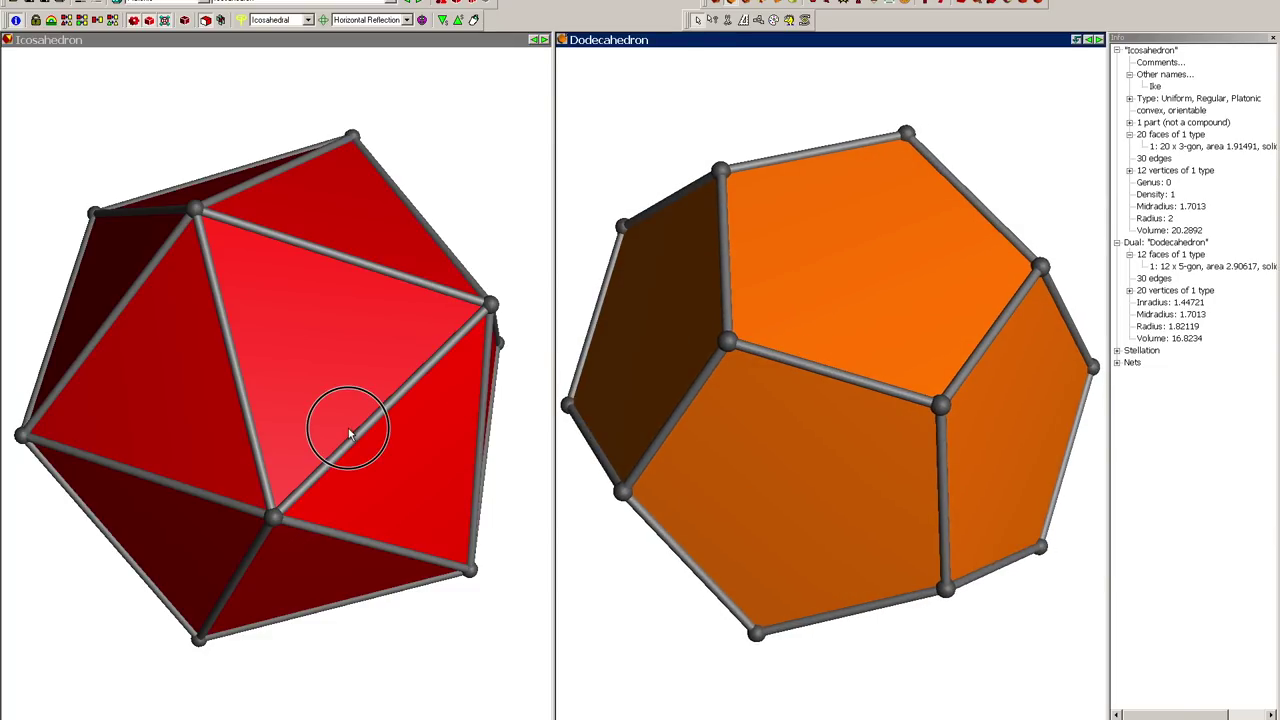
mouse_move(348, 430)
left_mouse_down()
mouse_move(353, 498)
mouse_move(368, 432)
left_mouse_up()
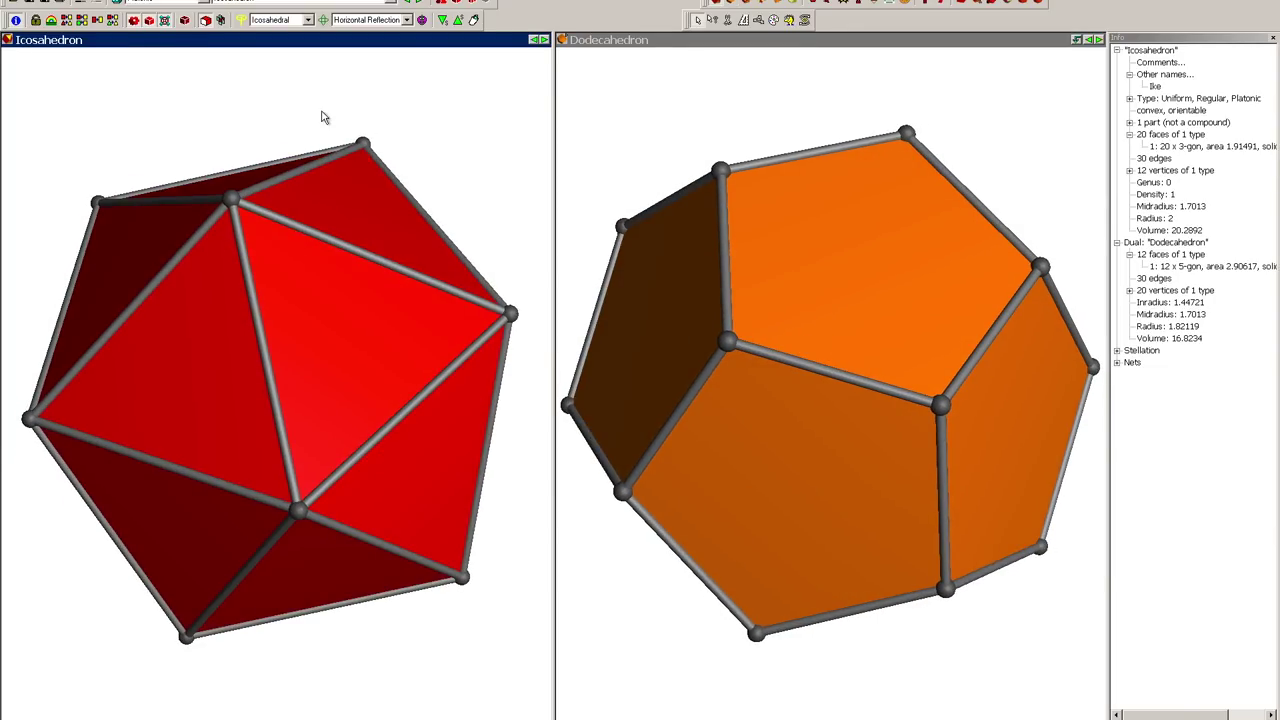
- Subdivide the icosahedron's faces into 80 triangles
left_click(391, 4)
left_click(285, 327)
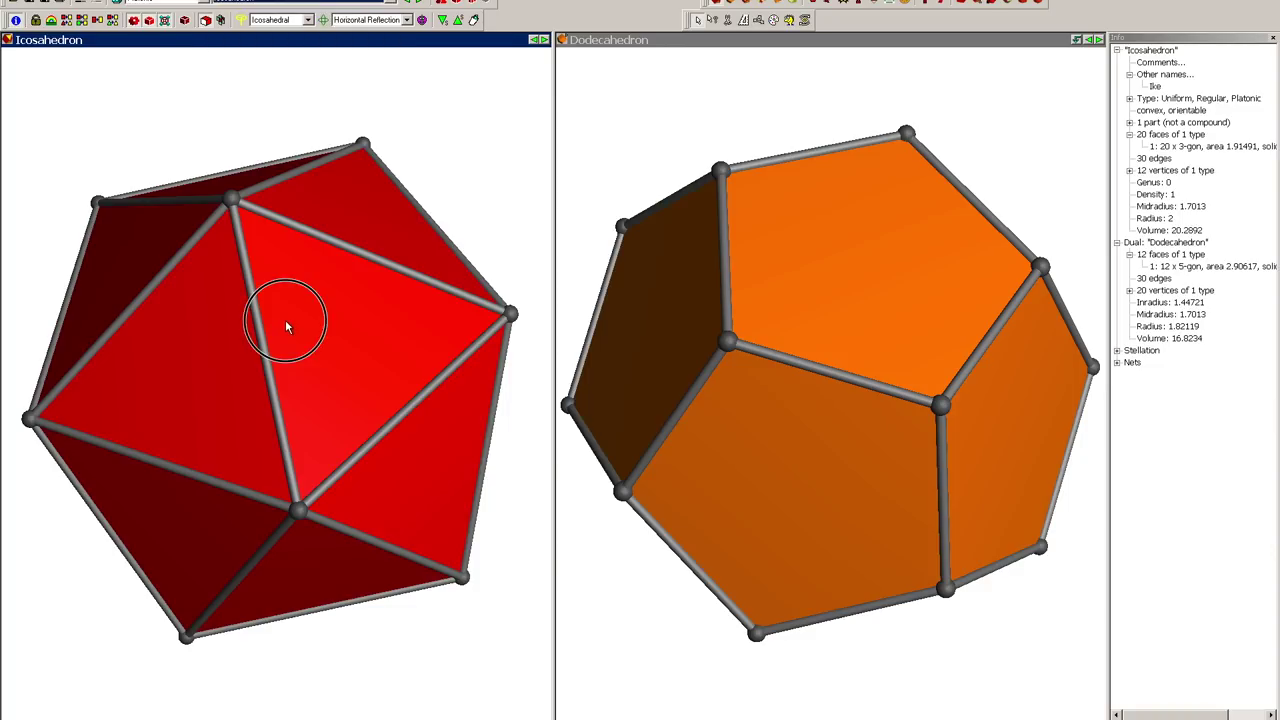
left_click(226, 3)
- Spherise the subdivided icosahedron into a geodesic sphere and rotate it to check
left_click(300, 156)
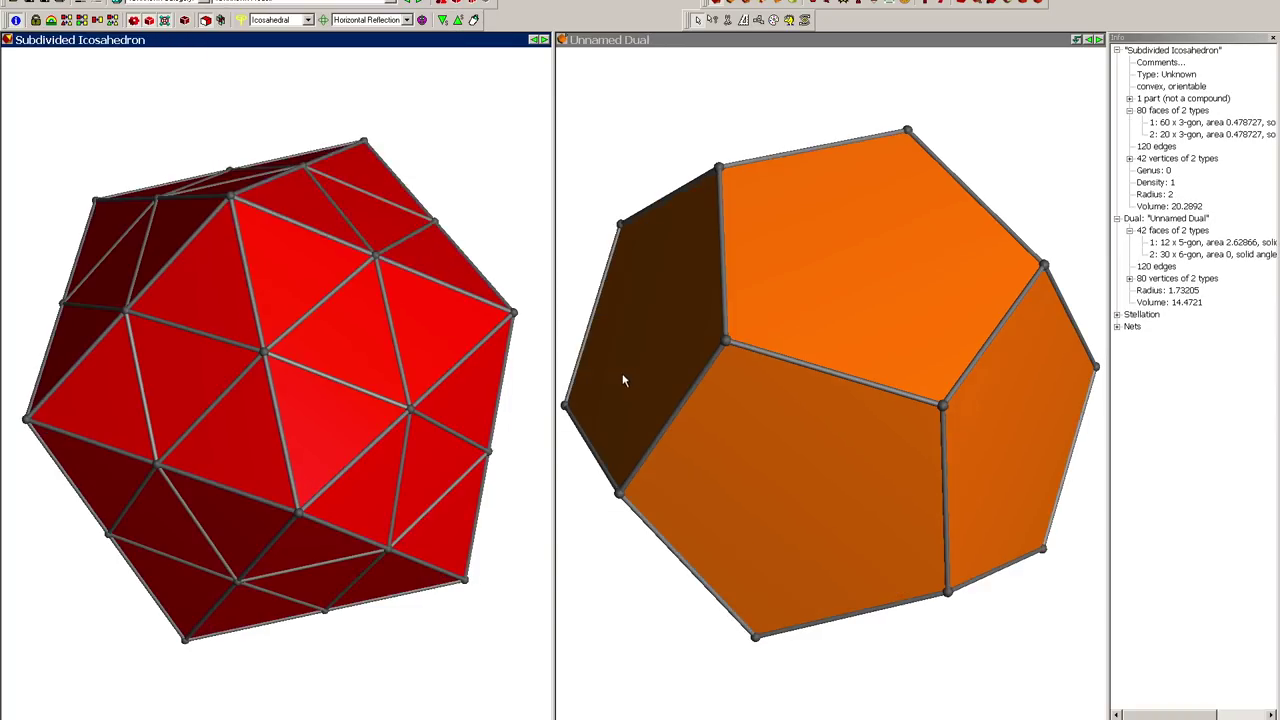
mouse_move(322, 408)
left_mouse_down()
mouse_move(351, 435)
mouse_move(325, 457)
mouse_move(294, 429)
mouse_move(220, 430)
mouse_move(274, 412)
mouse_move(281, 377)
mouse_move(323, 450)
mouse_move(335, 402)
left_mouse_up()
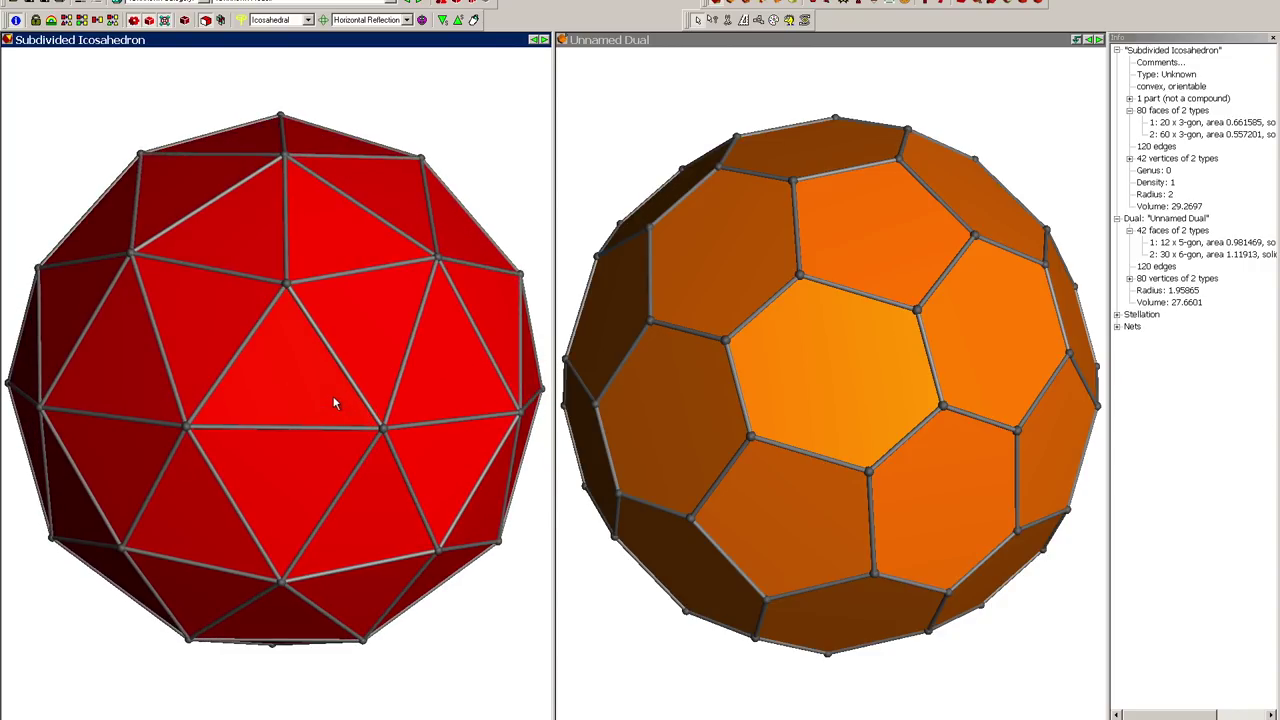
- Colour both models by face type: red/yellow triangles, orange pentagons, purple hexagons
left_click(120, 2)
mouse_move(200, 11)
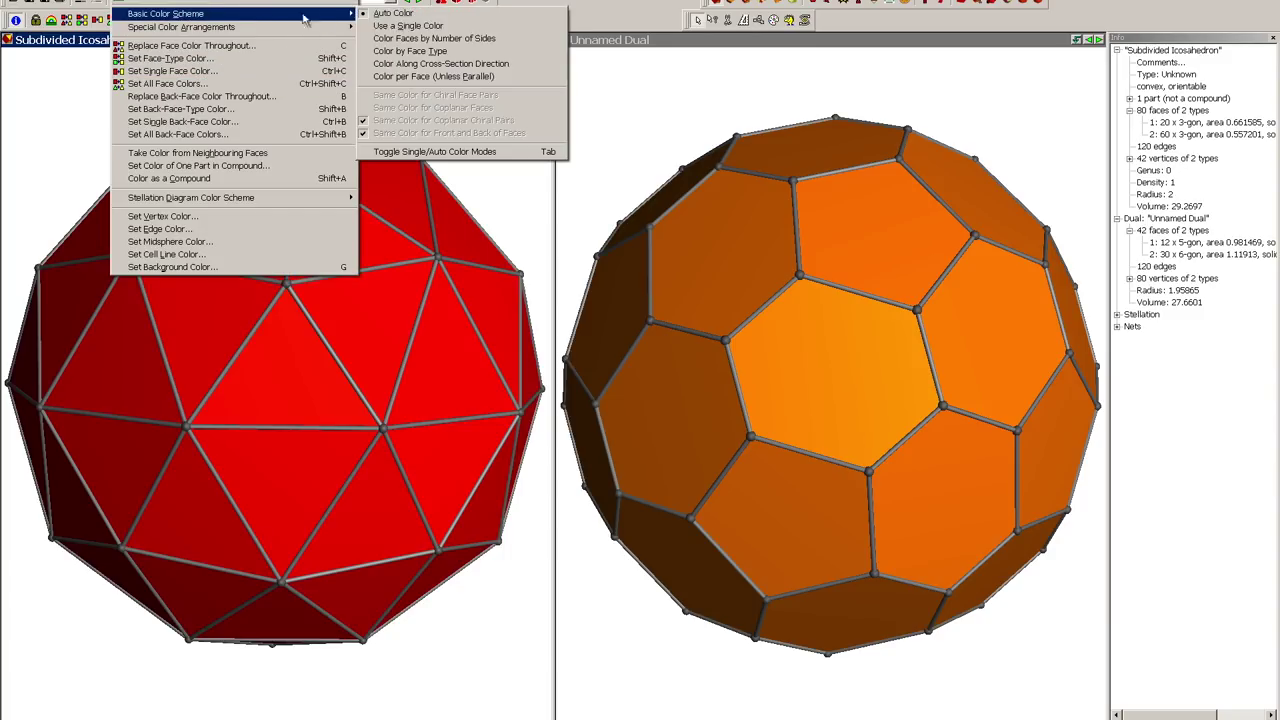
left_click(420, 43)
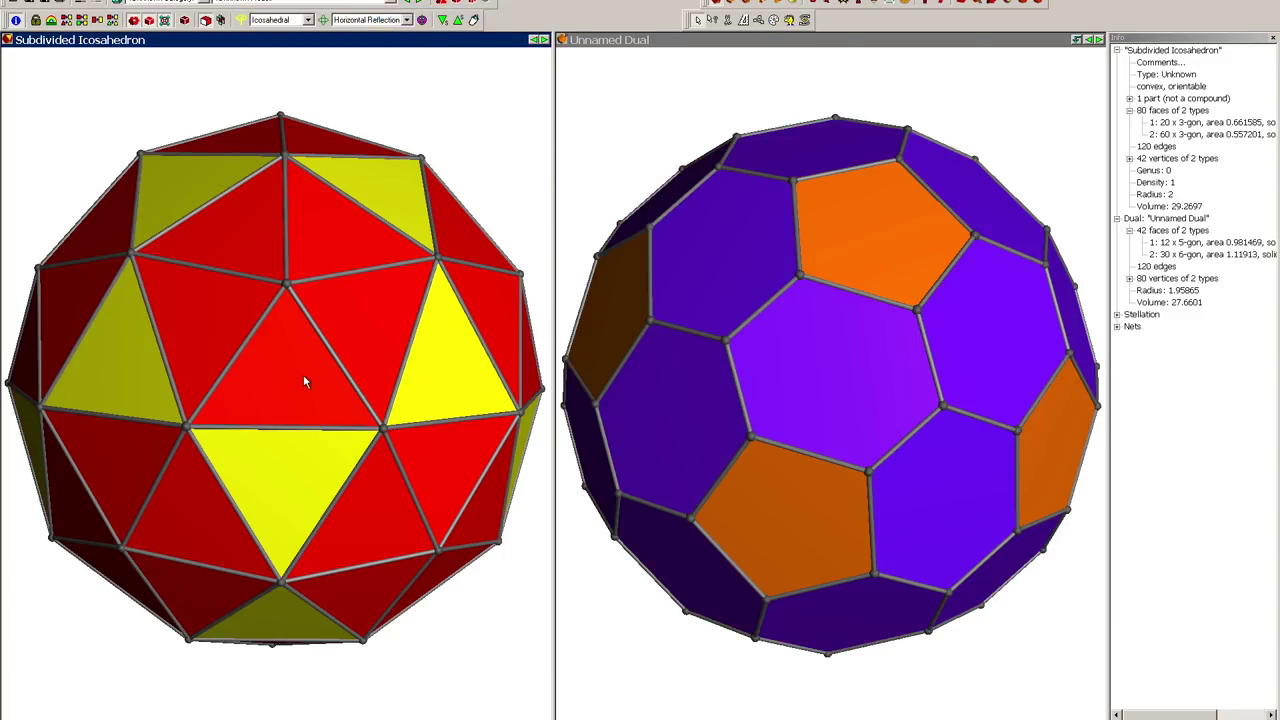
mouse_move(366, 372)
left_mouse_down()
mouse_move(257, 386)
mouse_move(380, 362)
left_mouse_up()
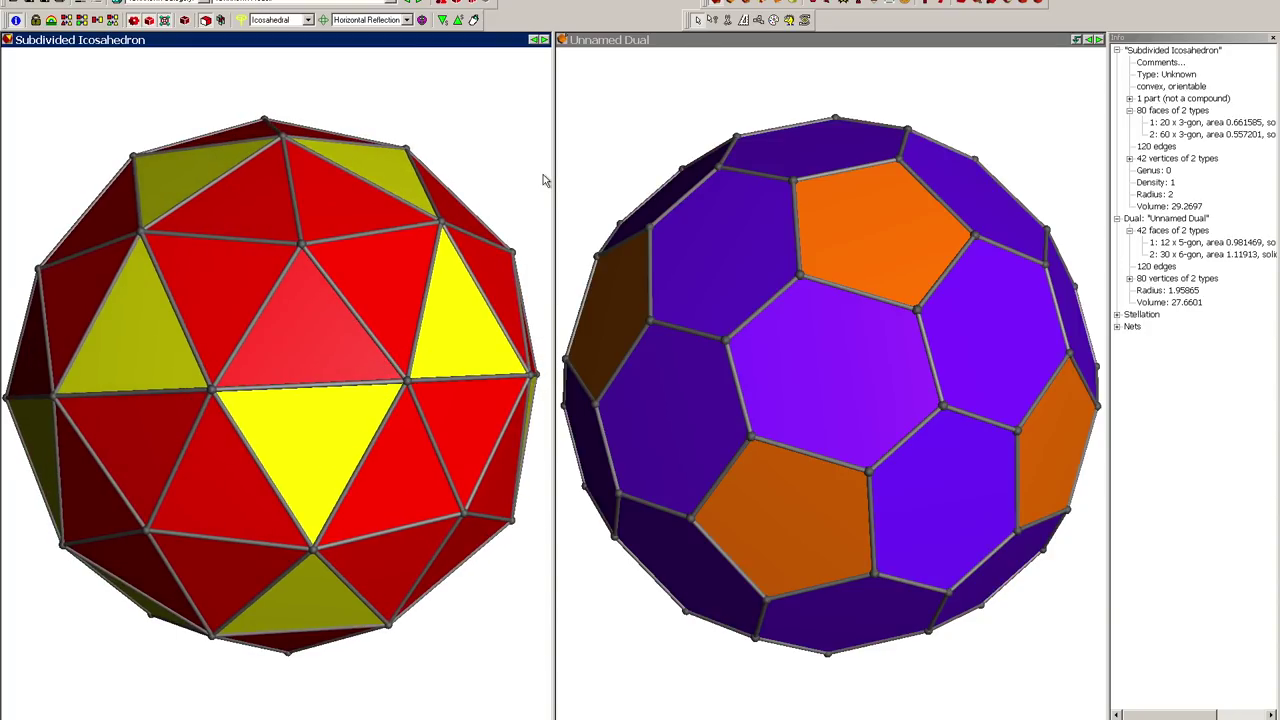
- Inspect both coloured models from several sides, then undo back to the plain 20-face icosahedron
left_click_drag(812, 394, 952, 472)
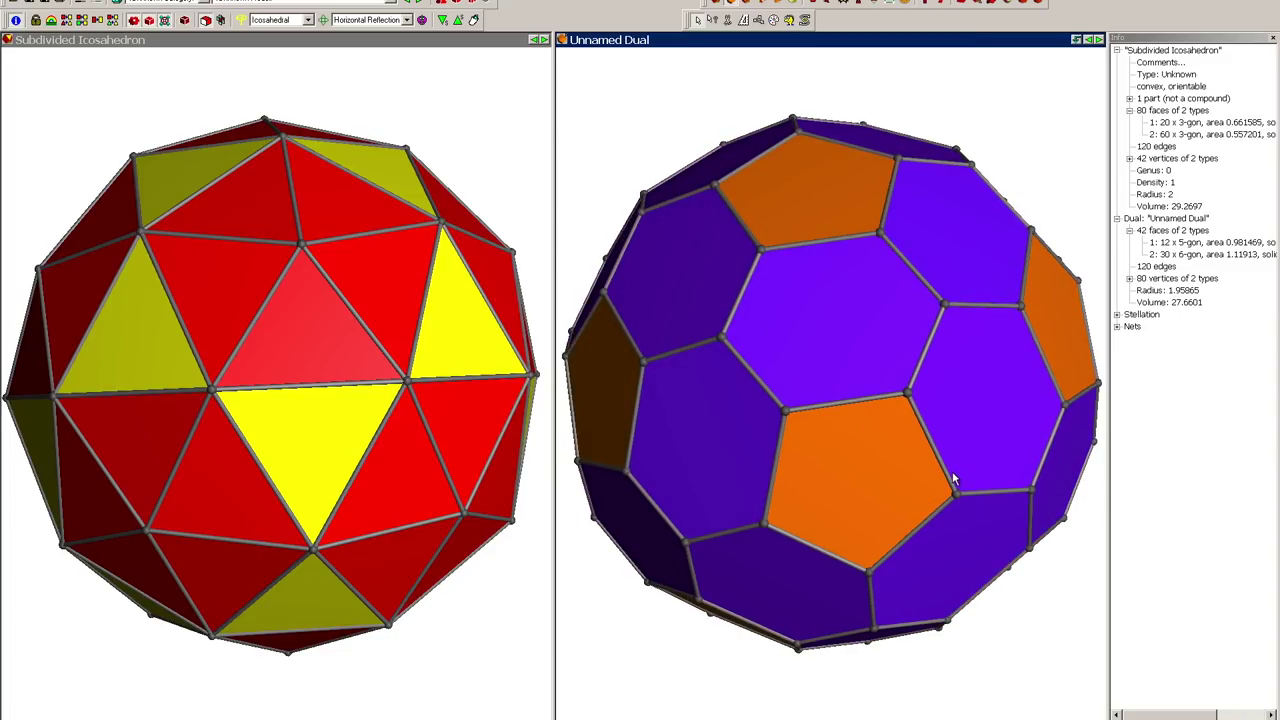
left_click_drag(851, 358, 882, 366)
left_click_drag(397, 403, 346, 392)
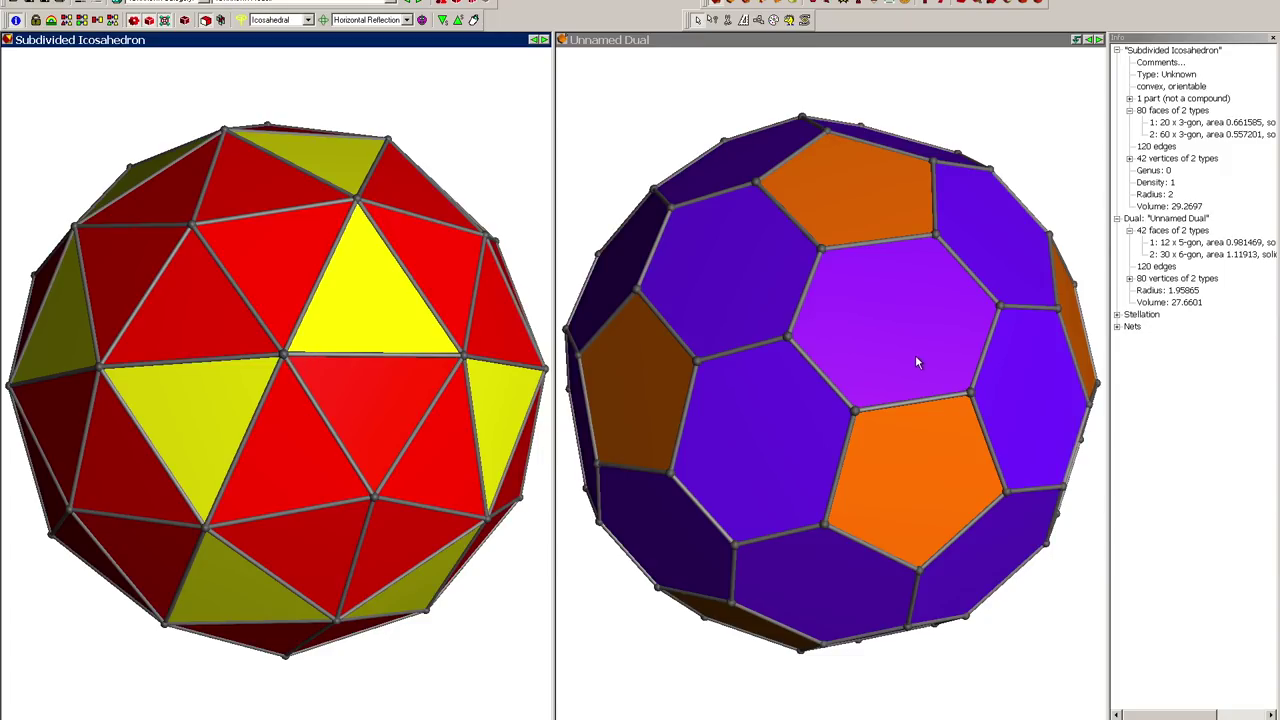
left_click_drag(924, 356, 878, 371)
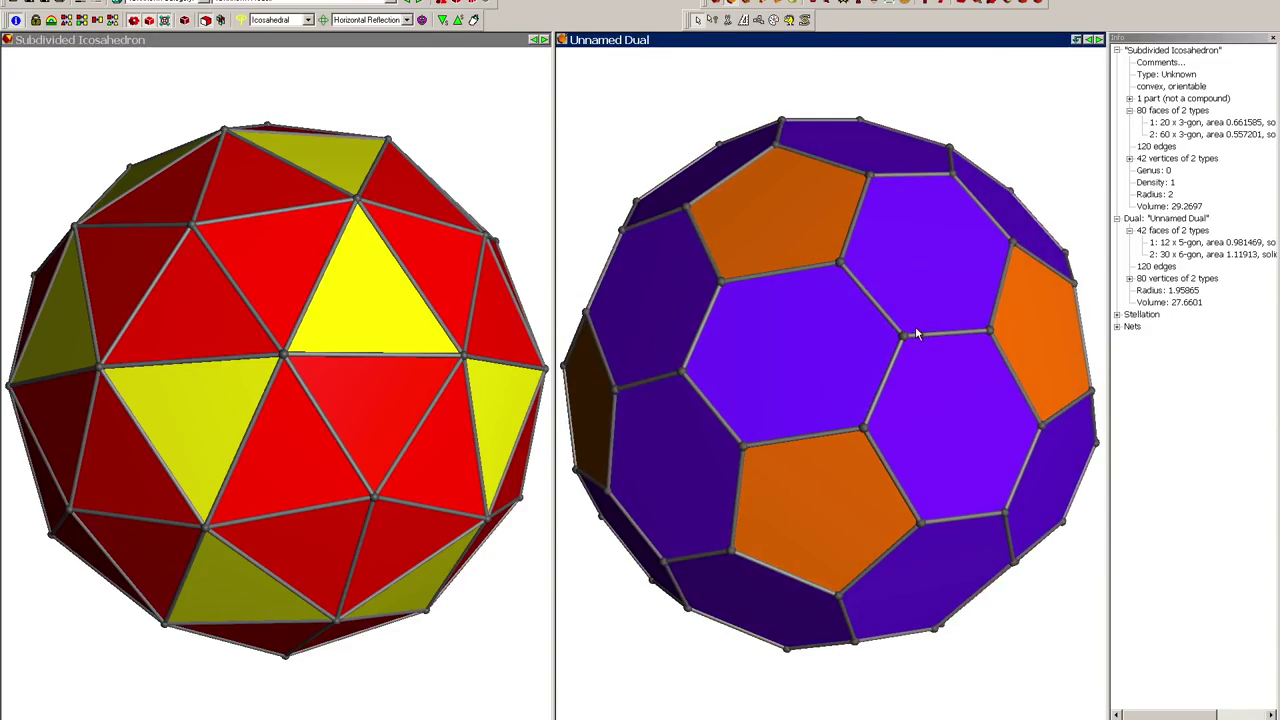
left_click_drag(916, 331, 871, 351)
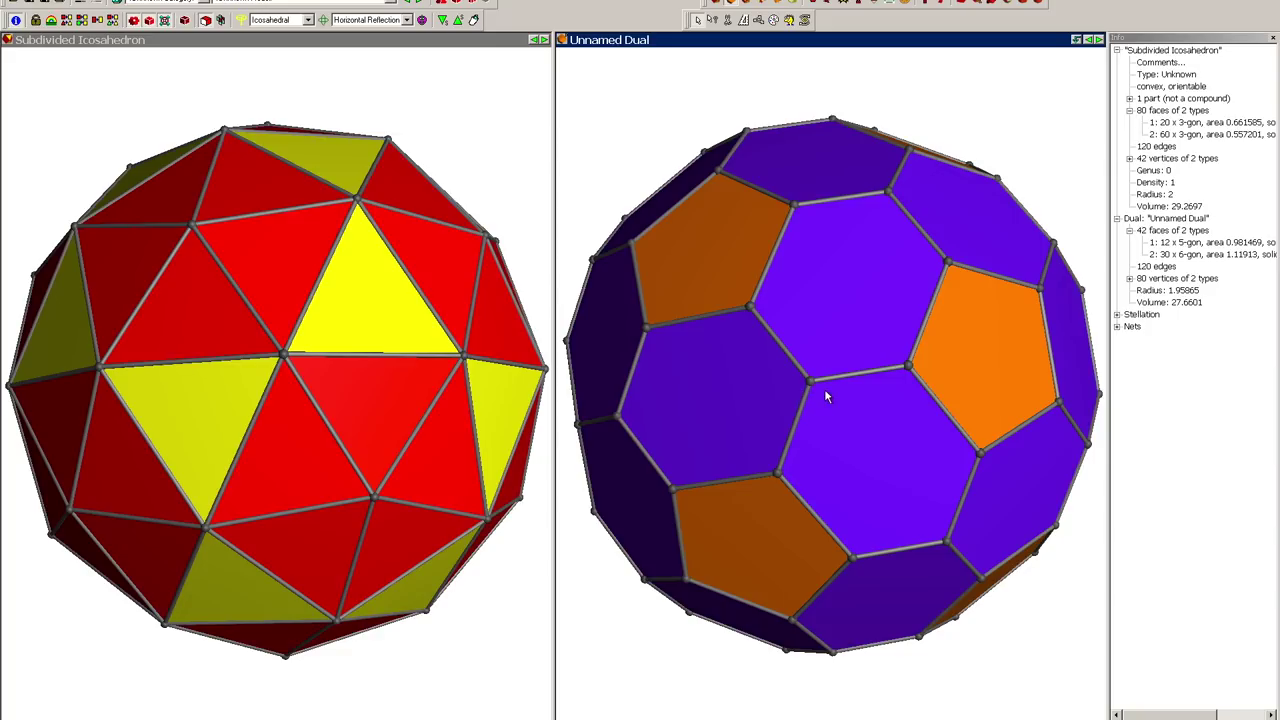
left_click_drag(858, 401, 938, 414)
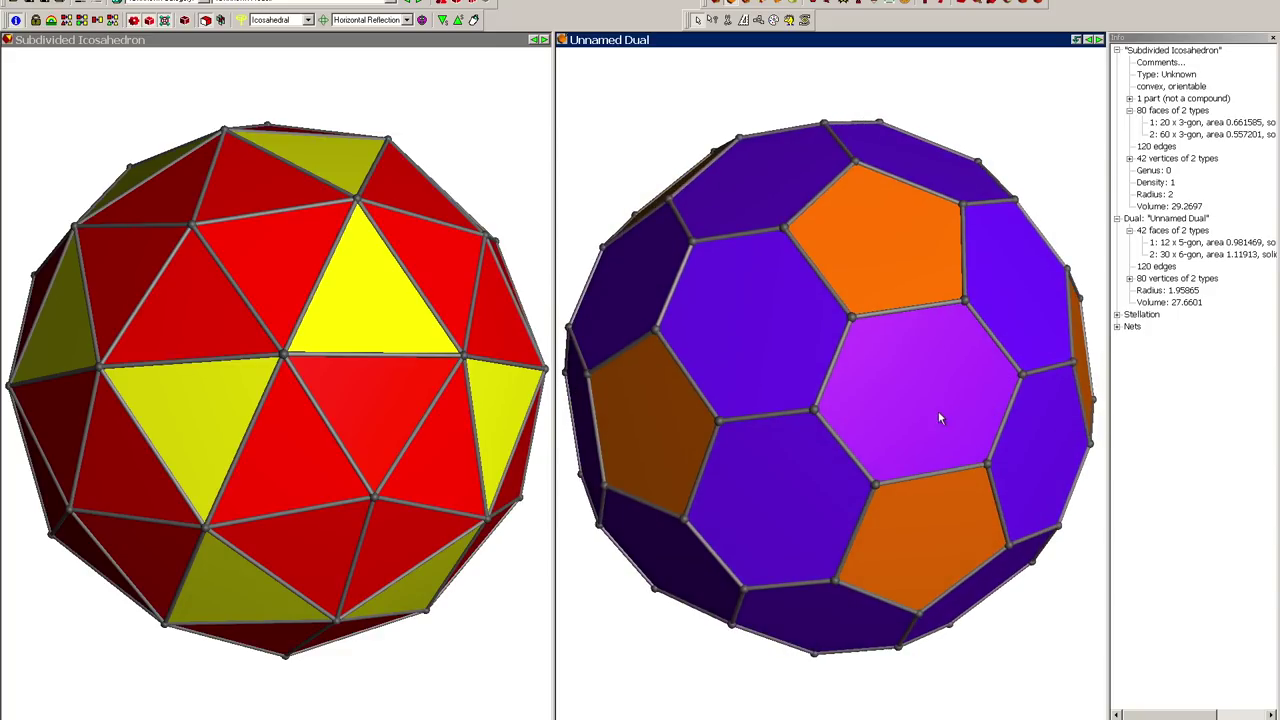
left_click_drag(817, 453, 767, 431)
left_click_drag(850, 428, 734, 418)
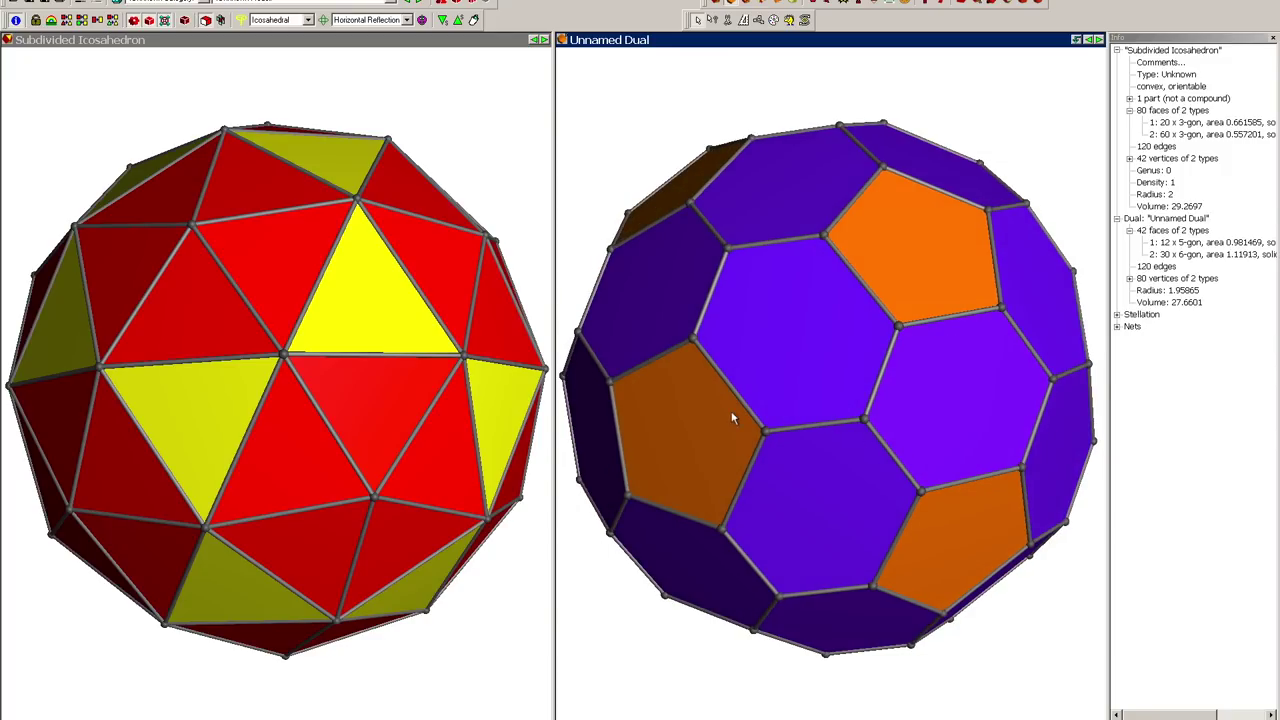
left_click_drag(371, 400, 369, 409)
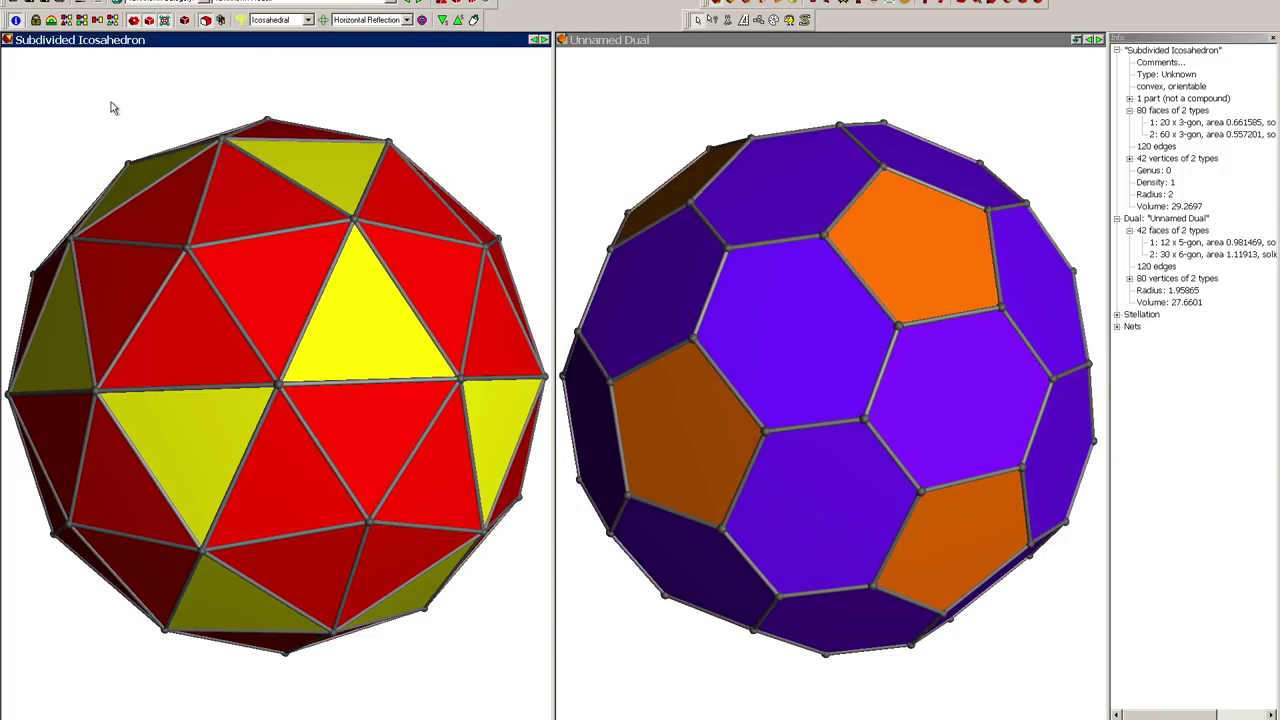
left_click(82, 5)
left_click(82, 5)
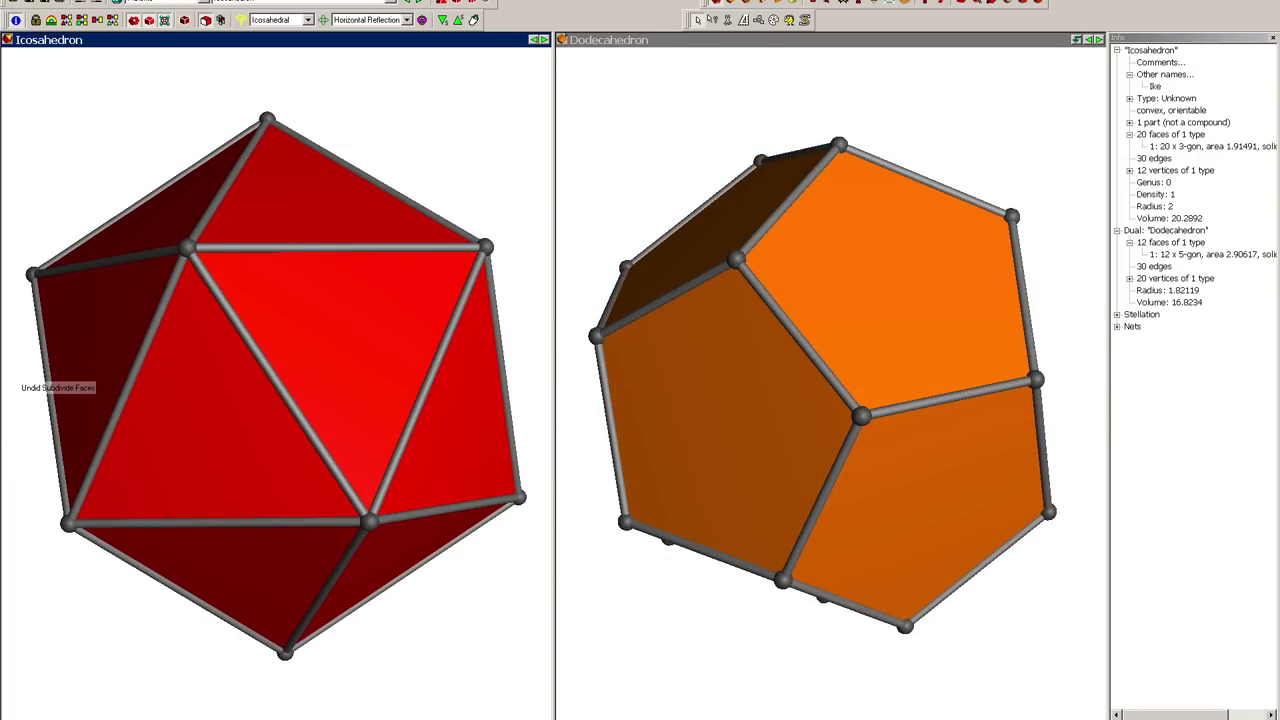
- Subdivide the icosahedron's faces with 3 divisions per edge
left_click(232, 2)
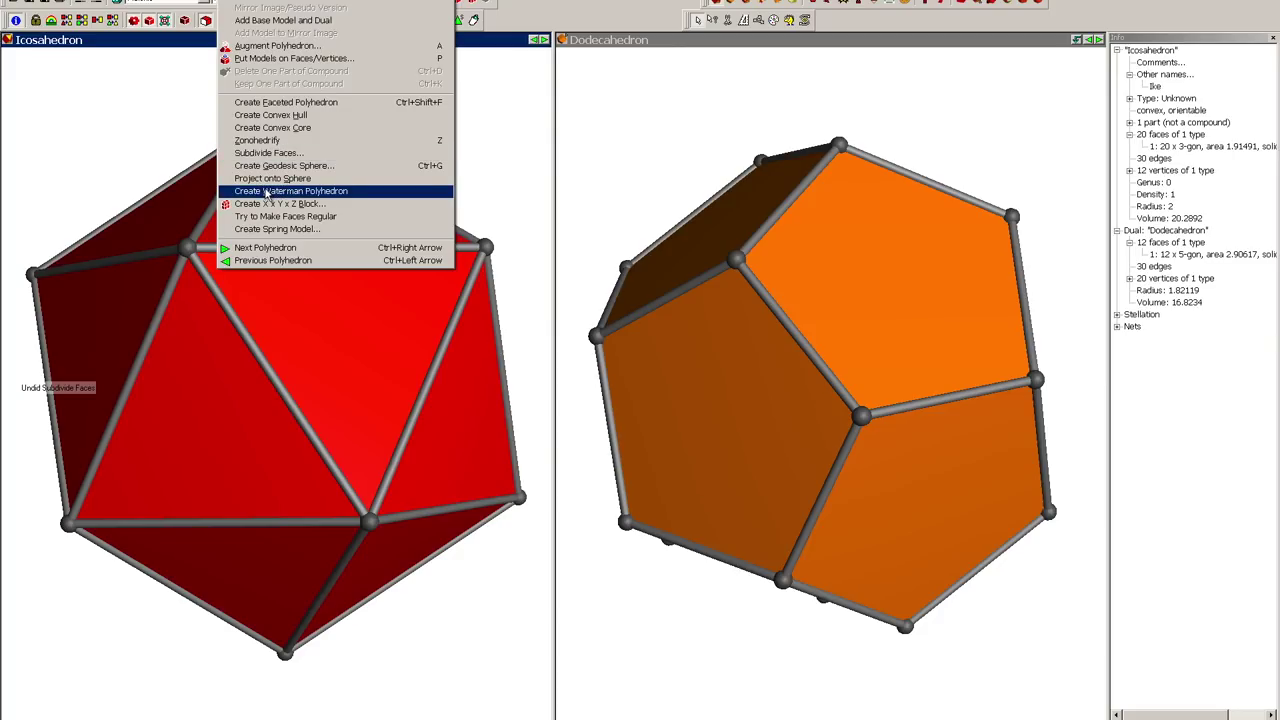
left_click(266, 153)
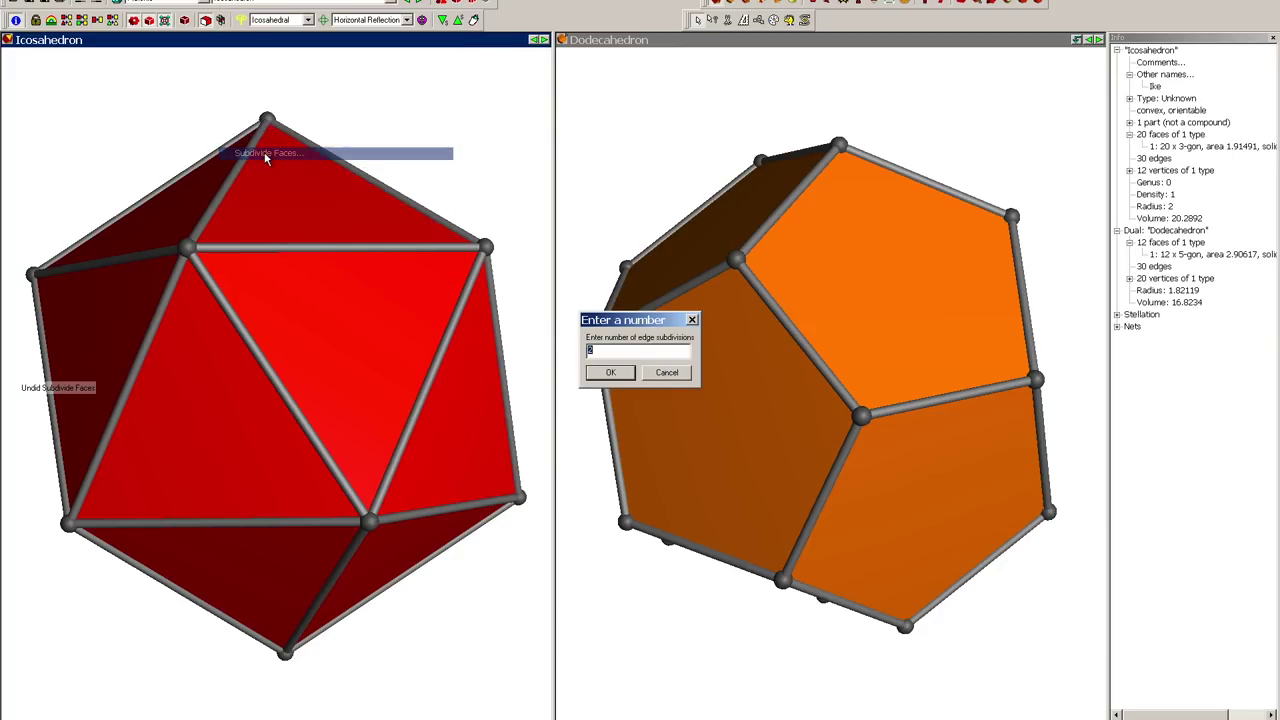
type("3")
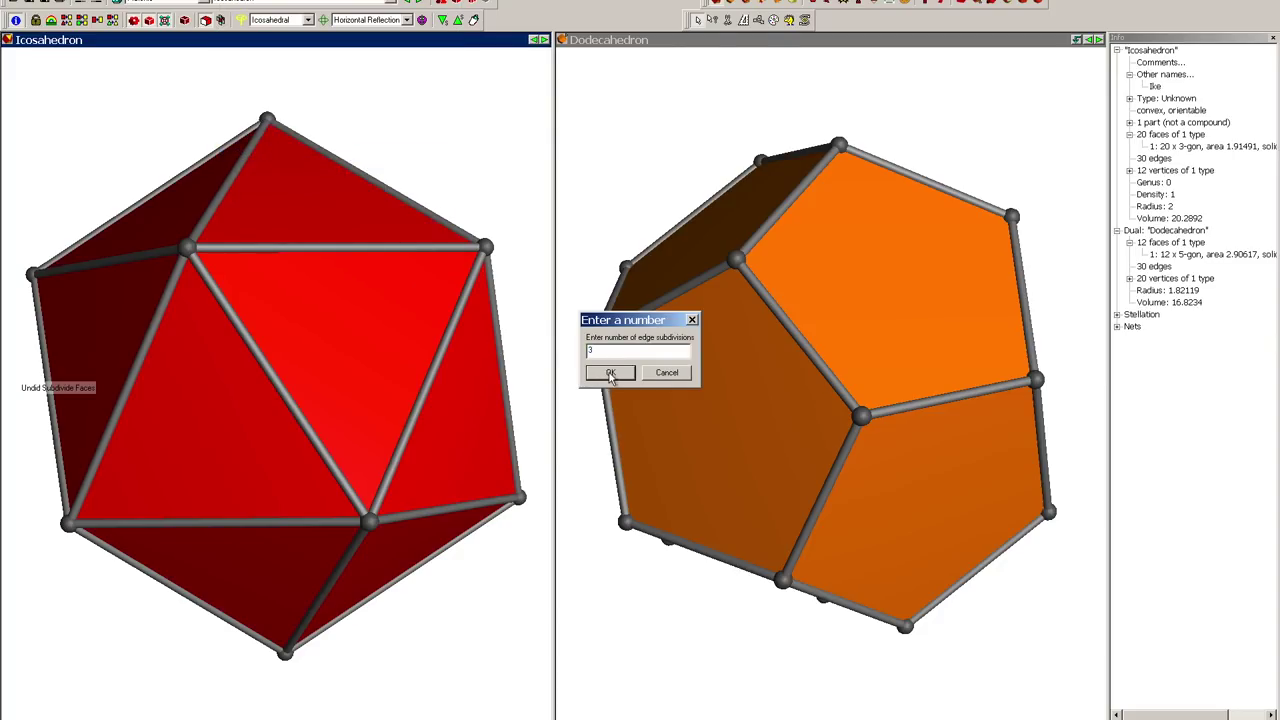
left_click(610, 372)
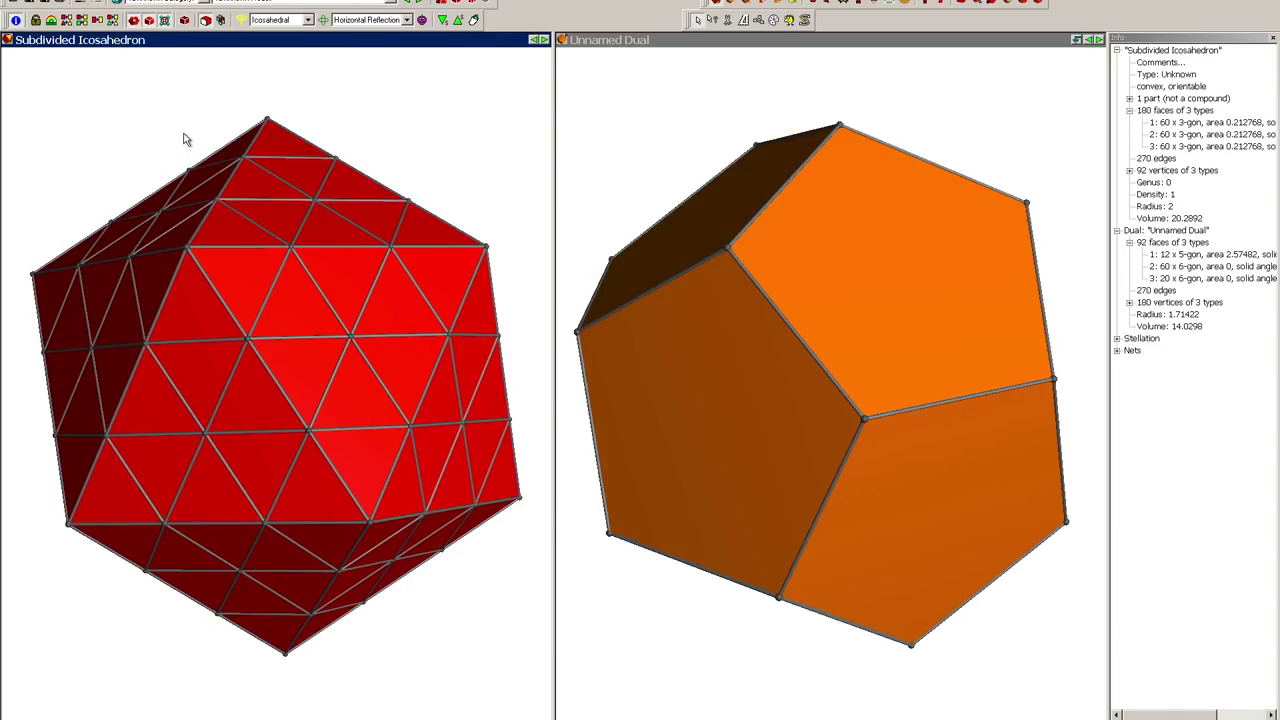
- Project the 3-frequency subdivided icosahedron onto a sphere
left_click(222, 2)
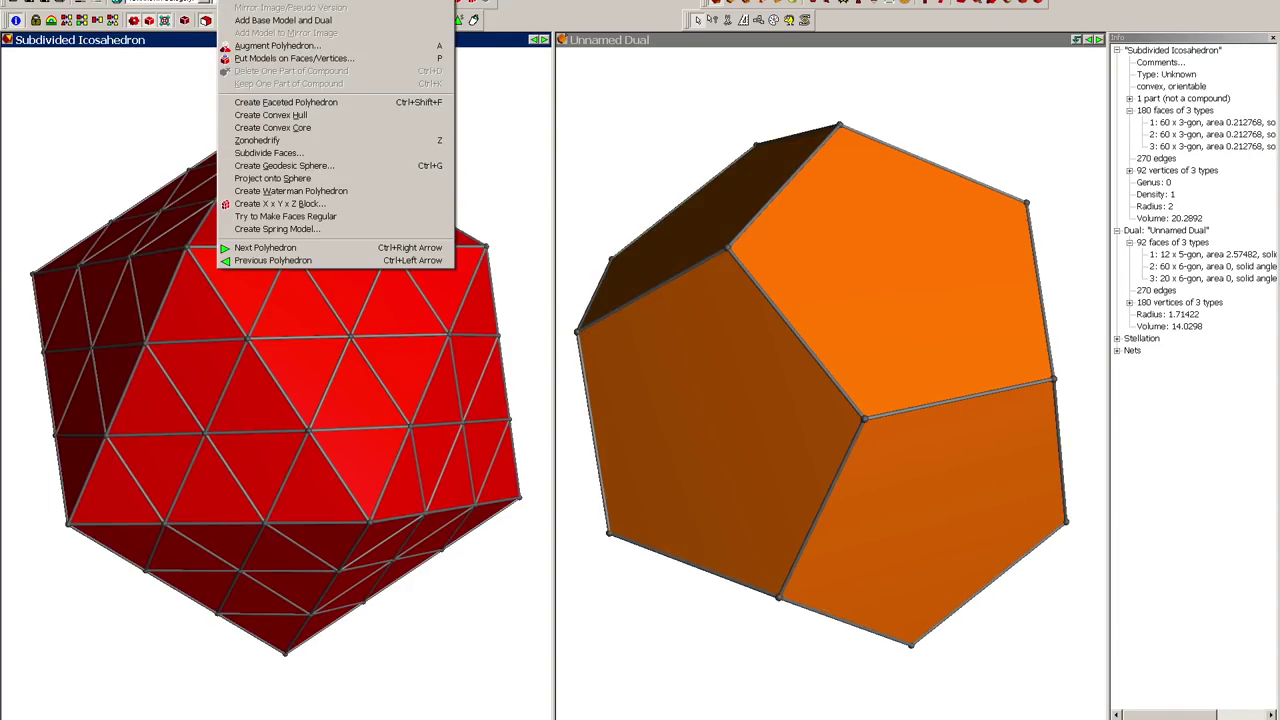
left_click(284, 180)
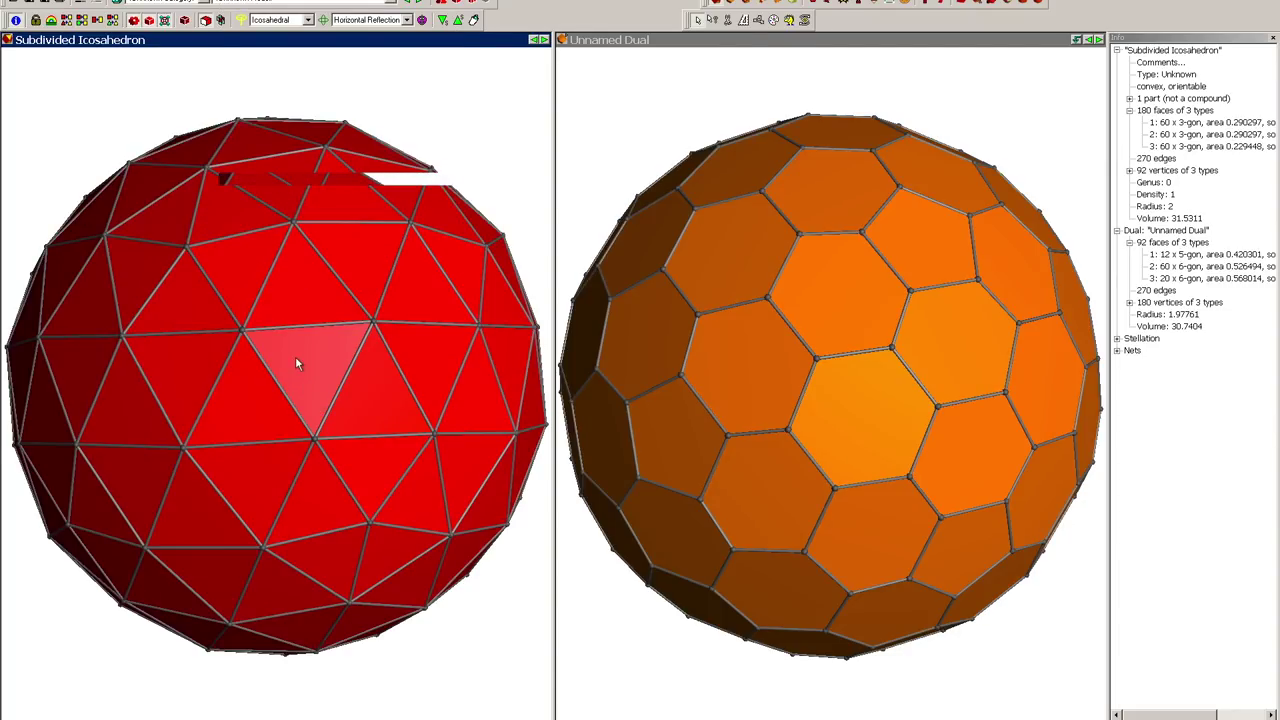
key("alt+v")
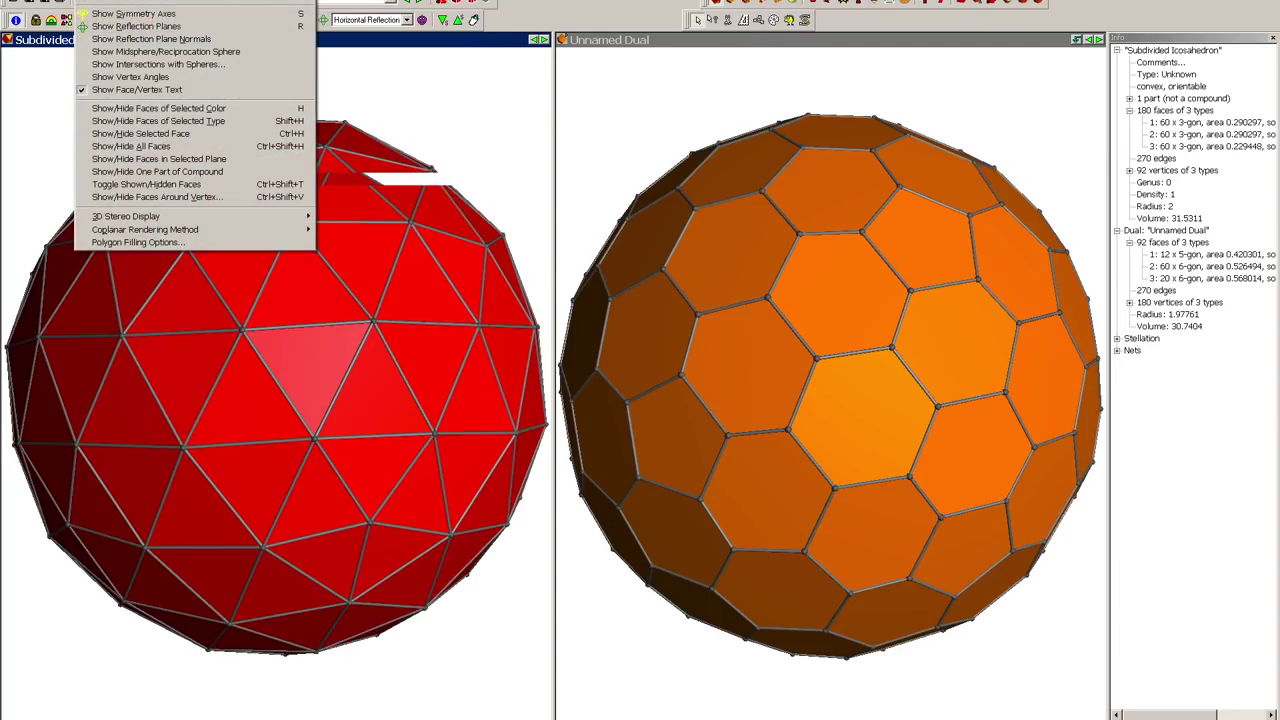
key("Right")
key("Right")
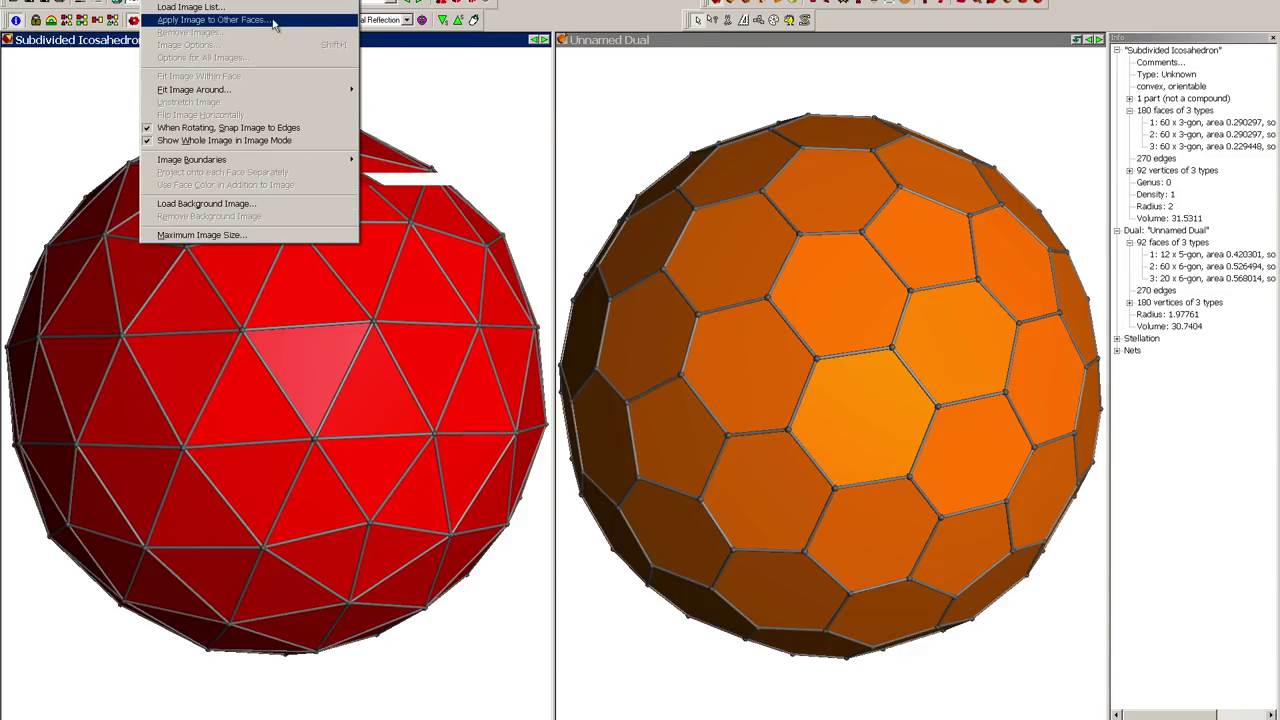
key("Left")
mouse_move(180, 20)
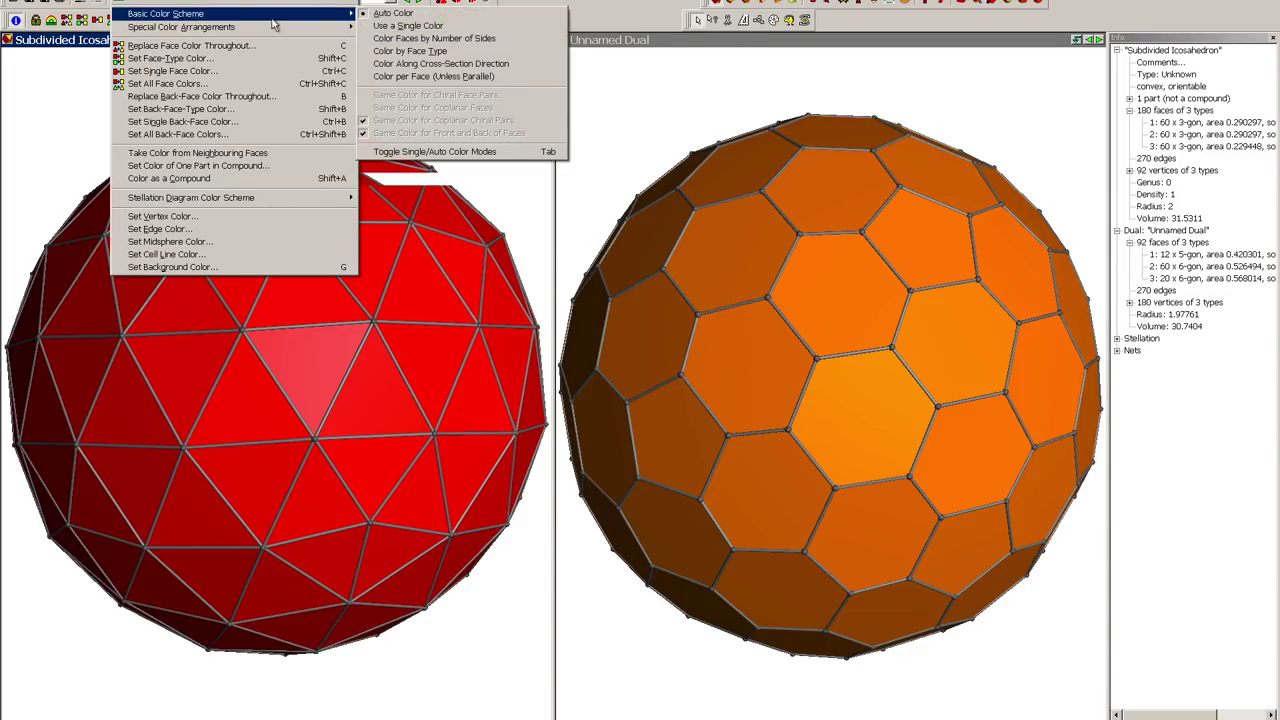
- Auto-colour both models by face type, then rotate the geodesic sphere and its pentagon-hexagon dual
left_click(387, 14)
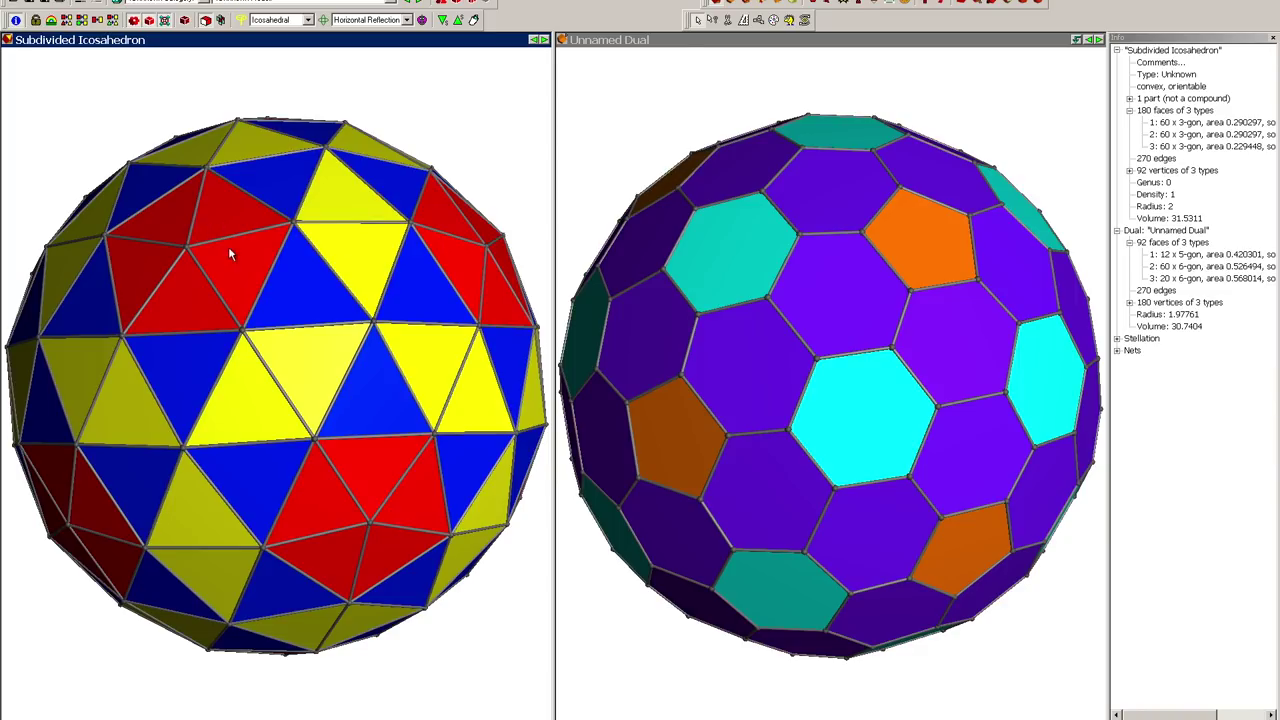
left_click_drag(316, 392, 335, 396)
left_click_drag(728, 378, 915, 284)
mouse_move(855, 357)
left_mouse_down()
mouse_move(914, 366)
mouse_move(853, 360)
left_mouse_up()
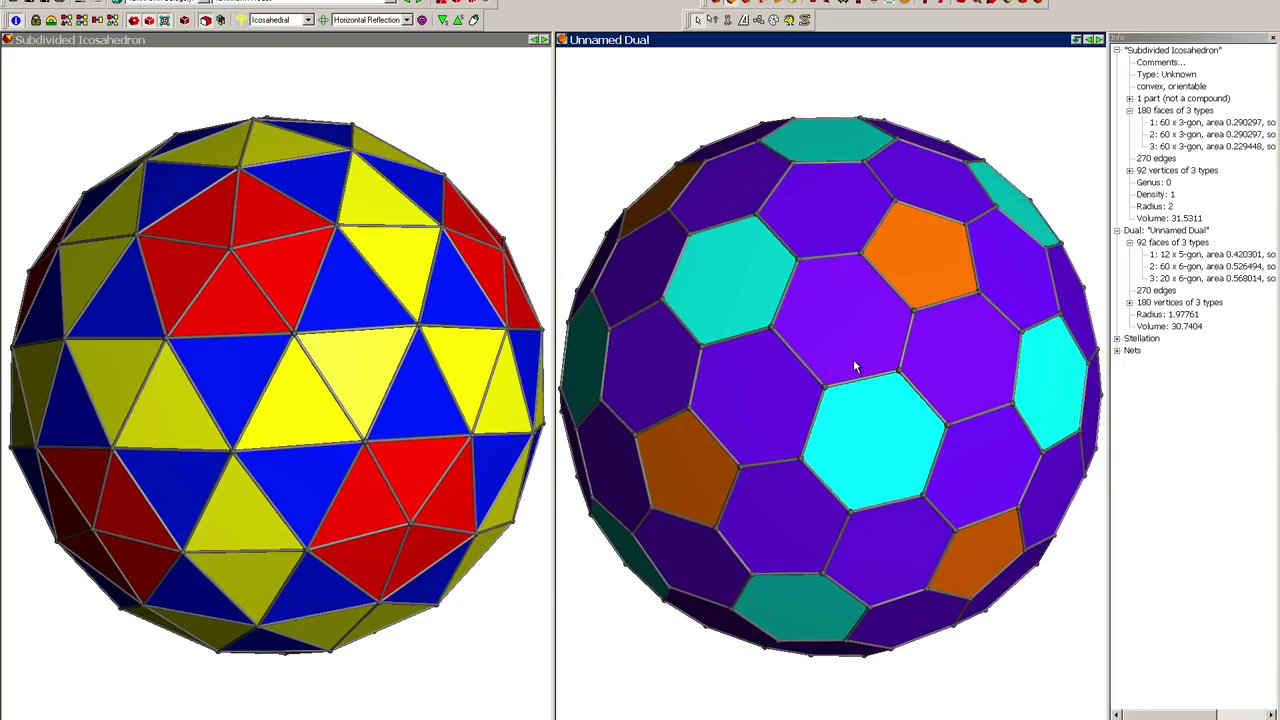
- Undo the sphere projection and 3-frequency subdivision, then choose Subdivide Faces again
left_click(83, 4)
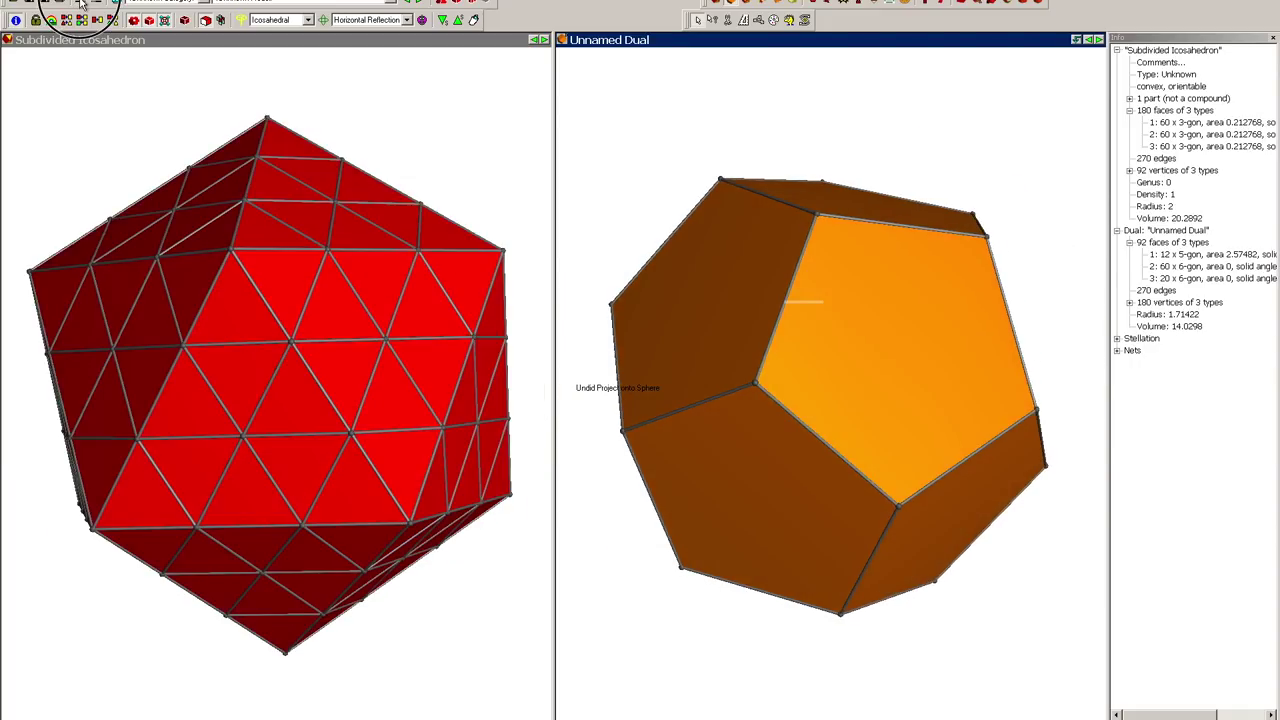
left_click(83, 4)
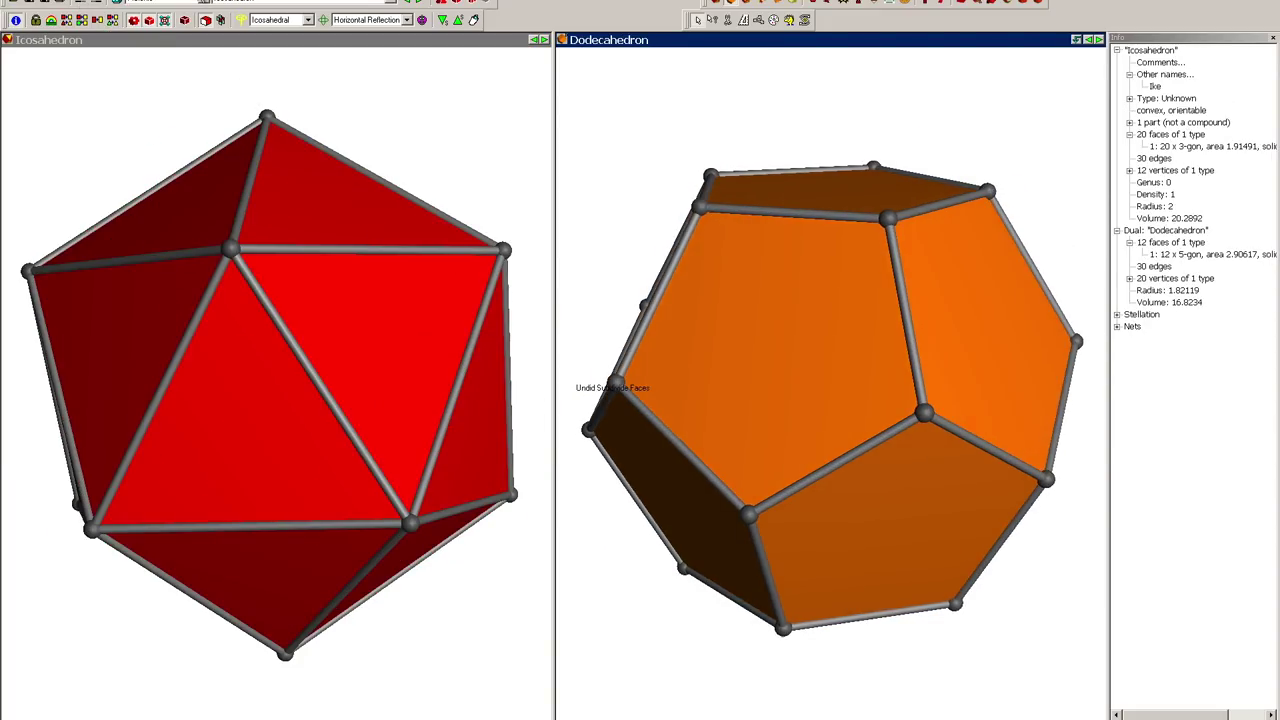
left_click(232, 3)
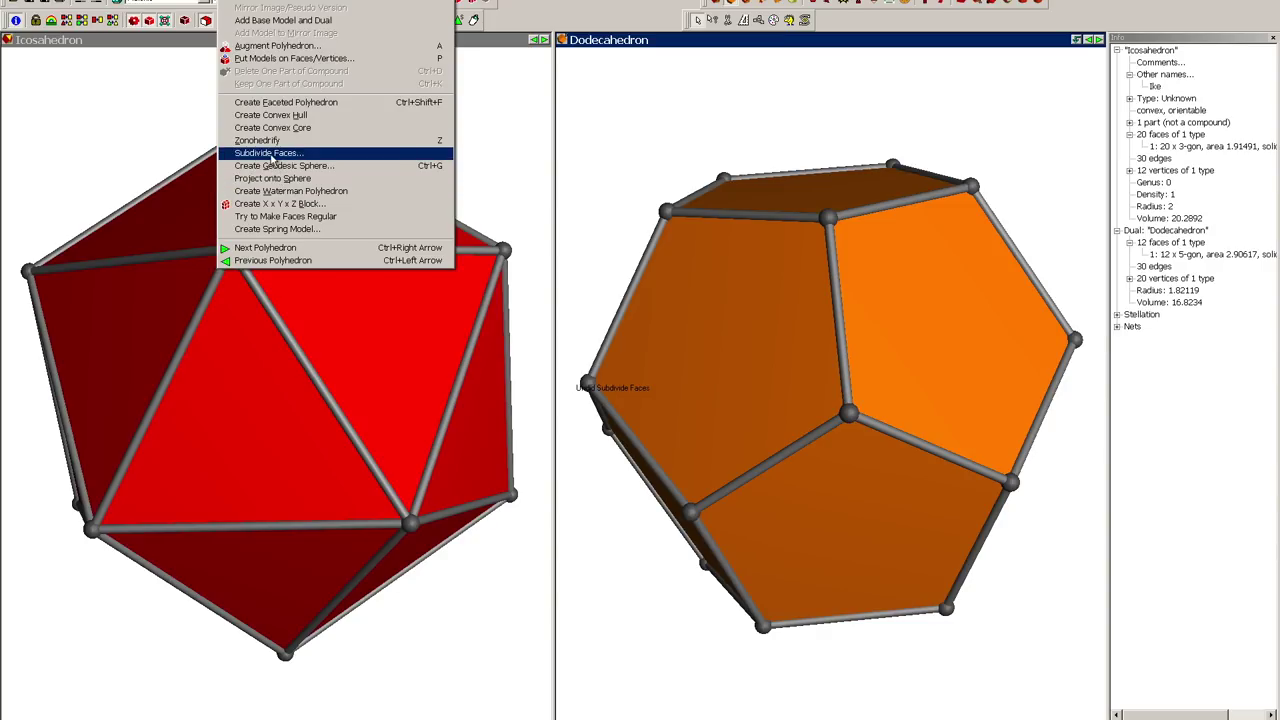
left_click(270, 153)
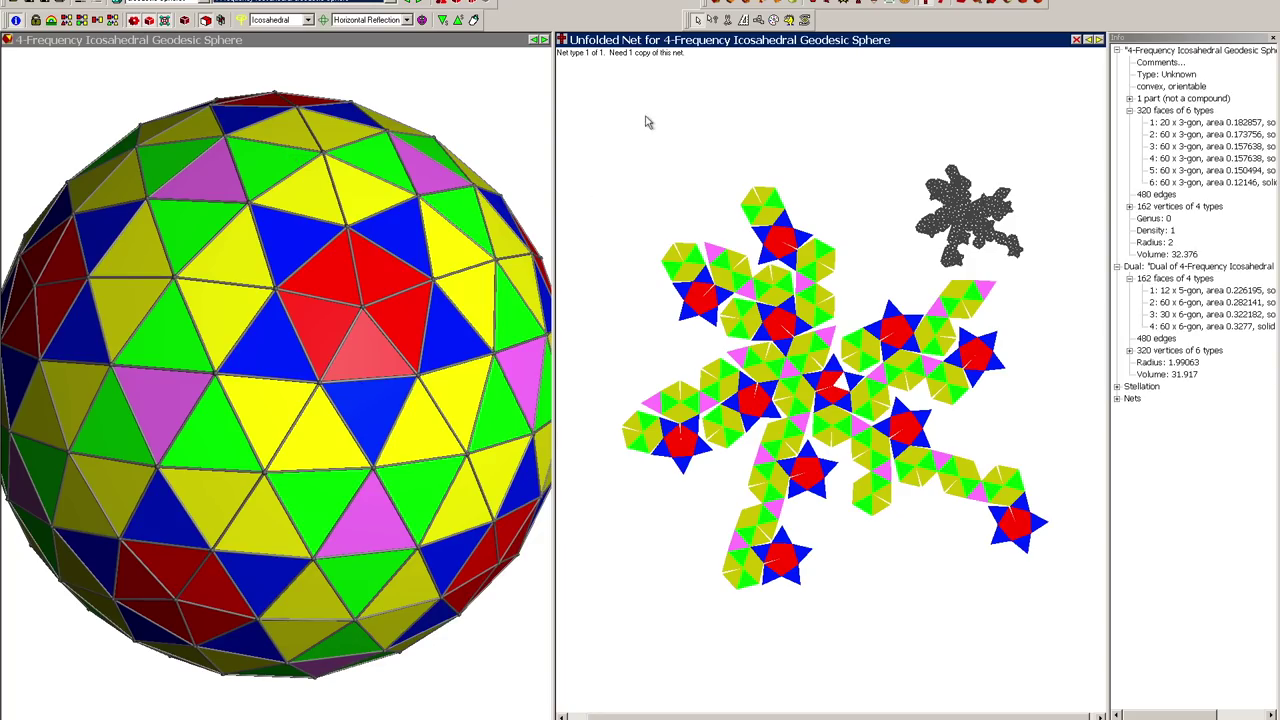
- Show the 4-frequency sphere's dual in 3-D instead of its net and rotate both spheres
left_click(735, 4)
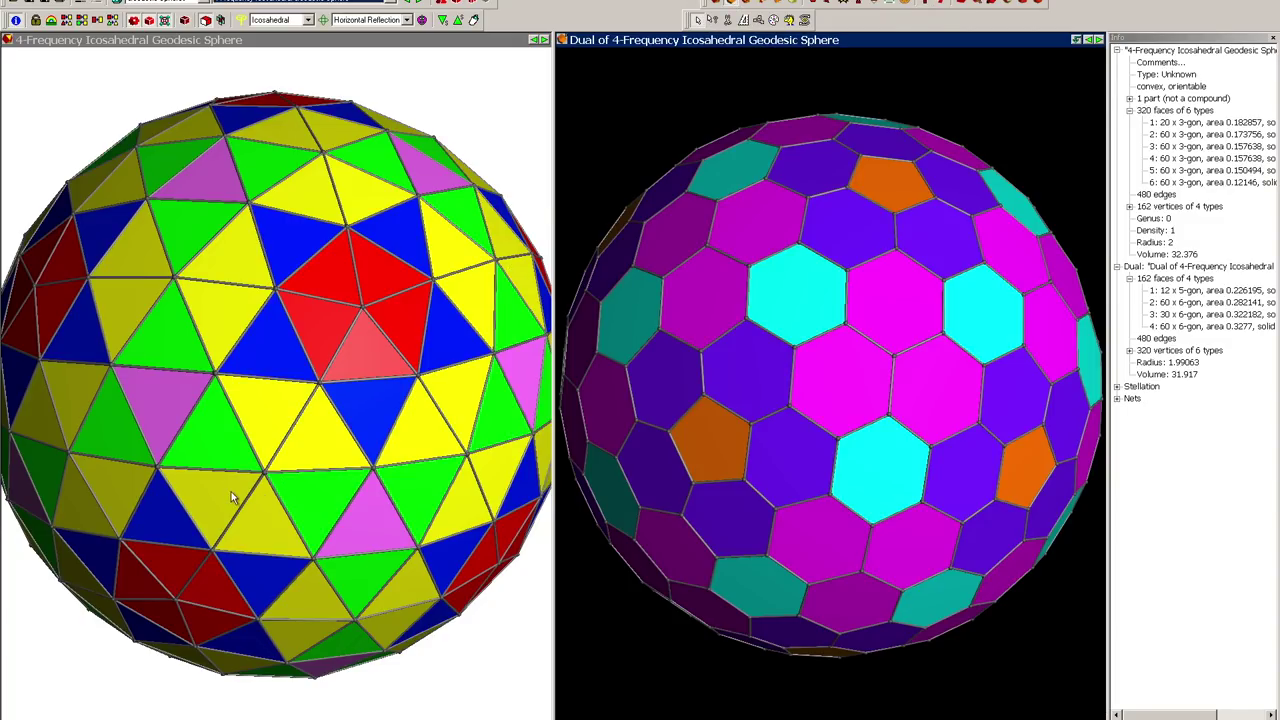
left_click_drag(266, 450, 237, 430)
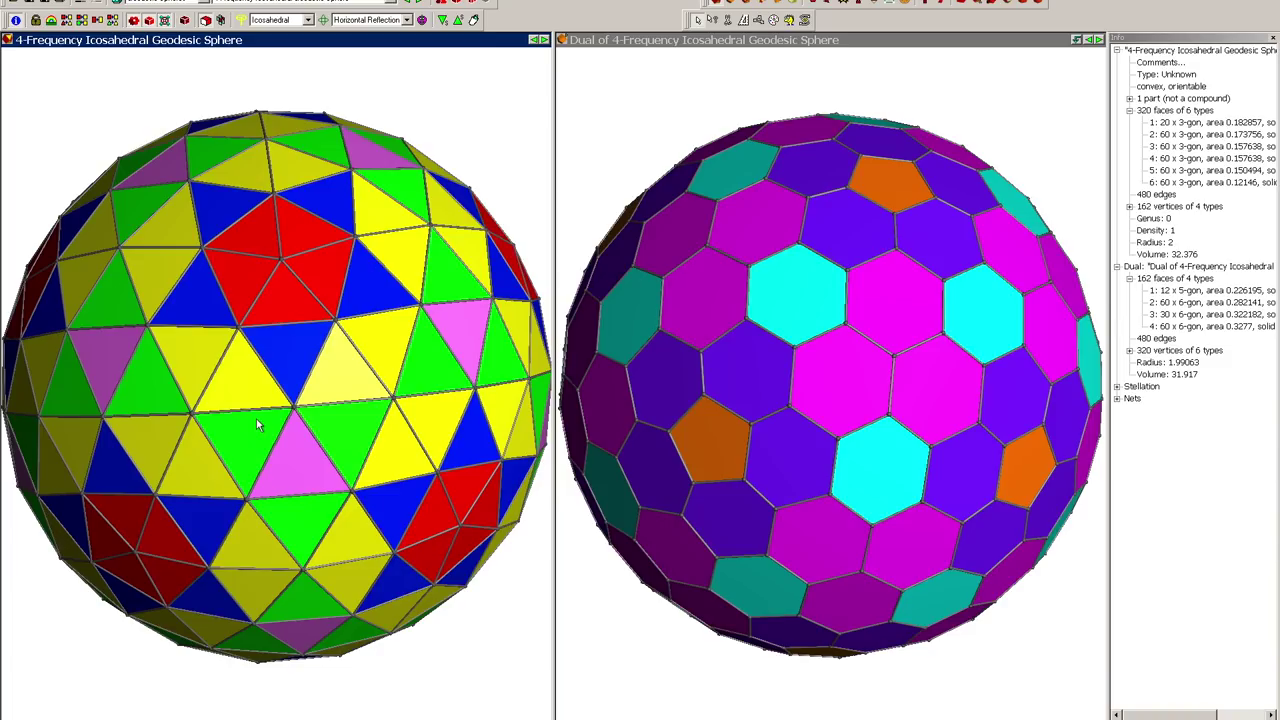
left_click_drag(886, 364, 822, 345)
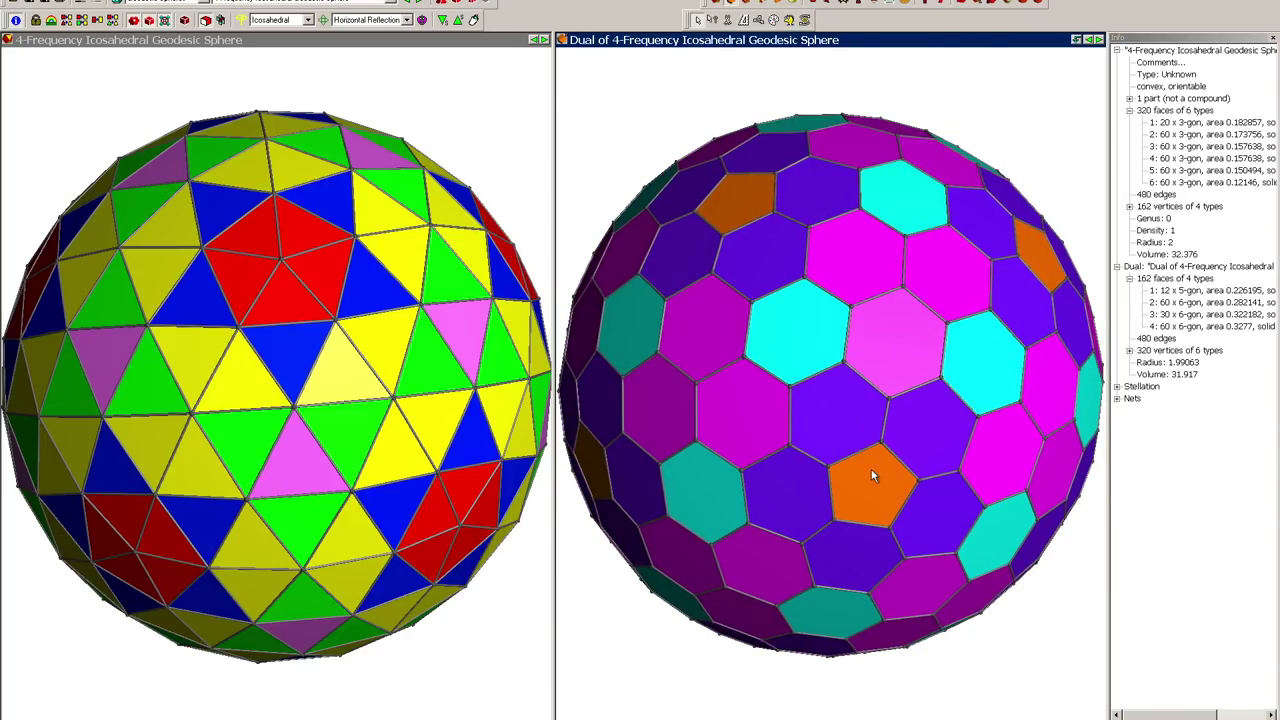
left_click_drag(846, 459, 862, 450)
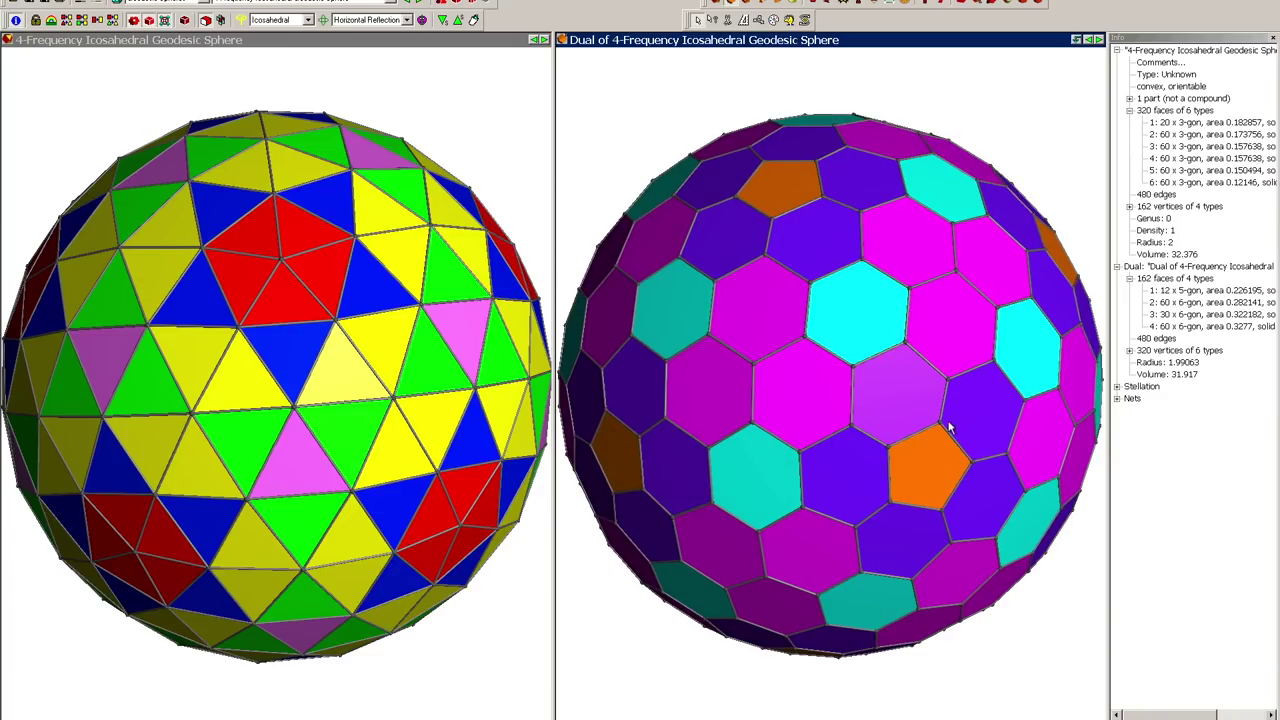
left_click_drag(903, 333, 886, 367)
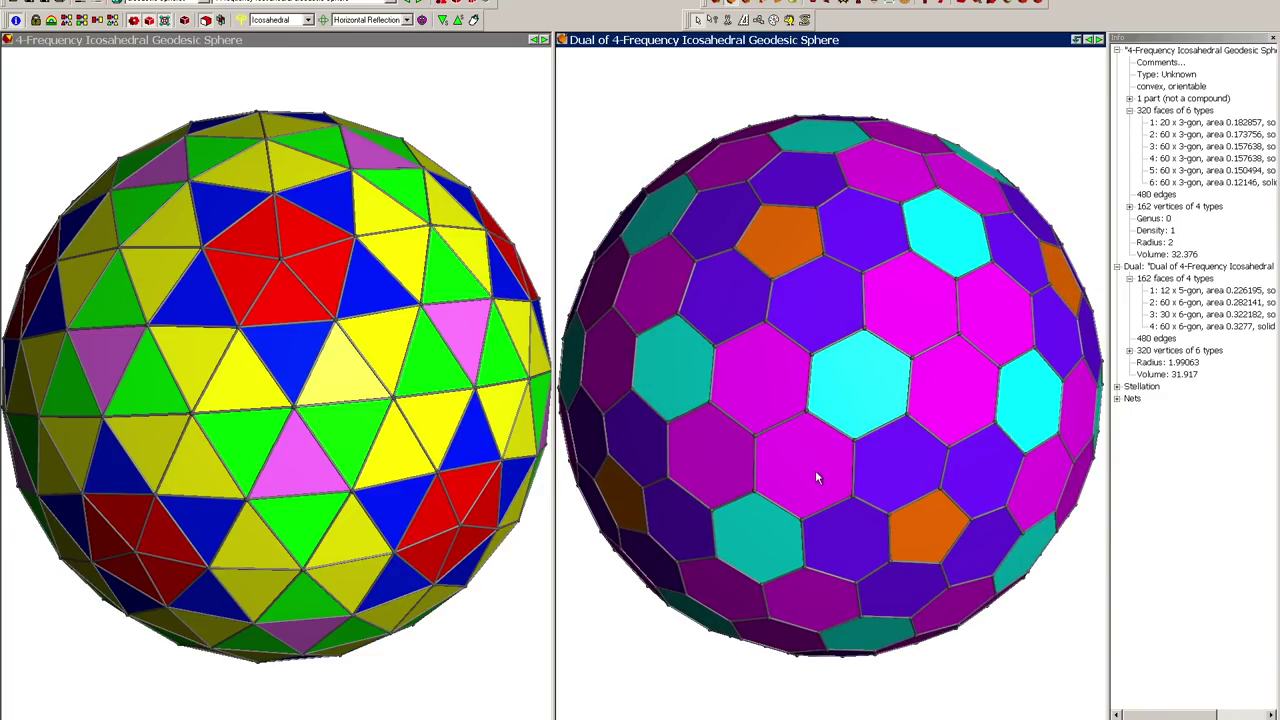
left_click_drag(757, 436, 766, 400)
left_click_drag(914, 370, 904, 372)
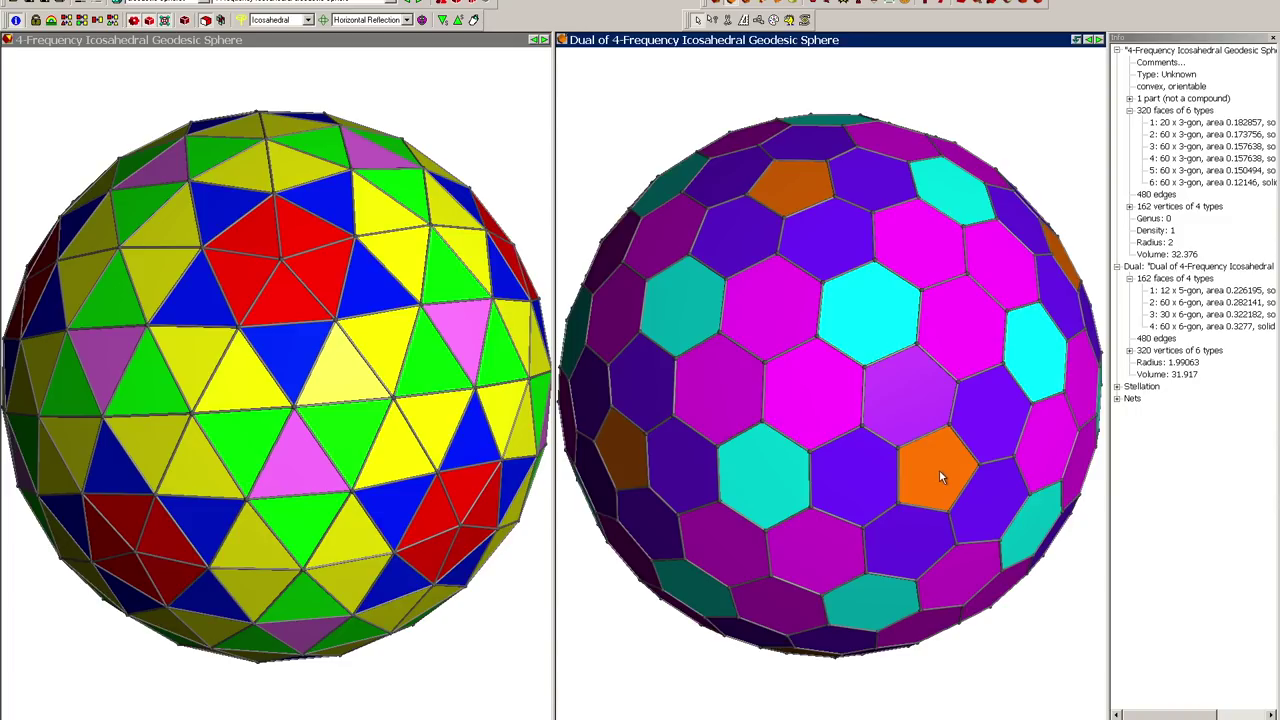
left_click_drag(938, 471, 946, 469)
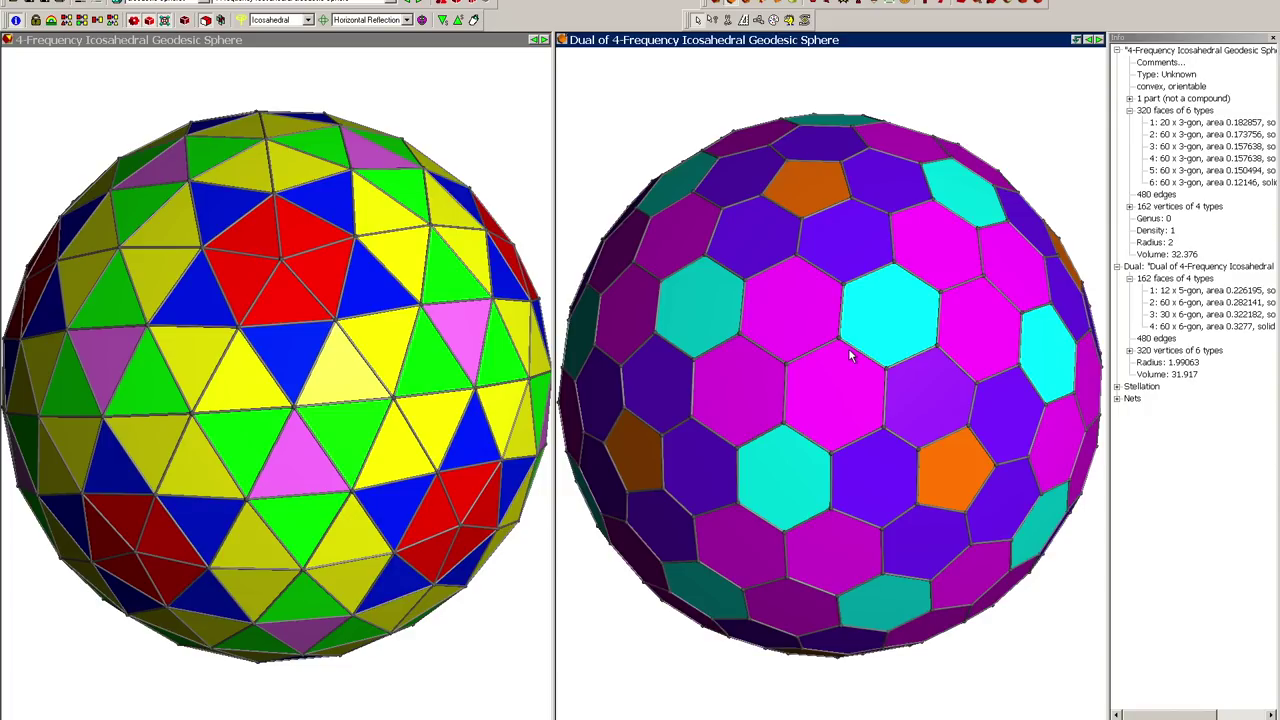
left_click_drag(738, 444, 776, 435)
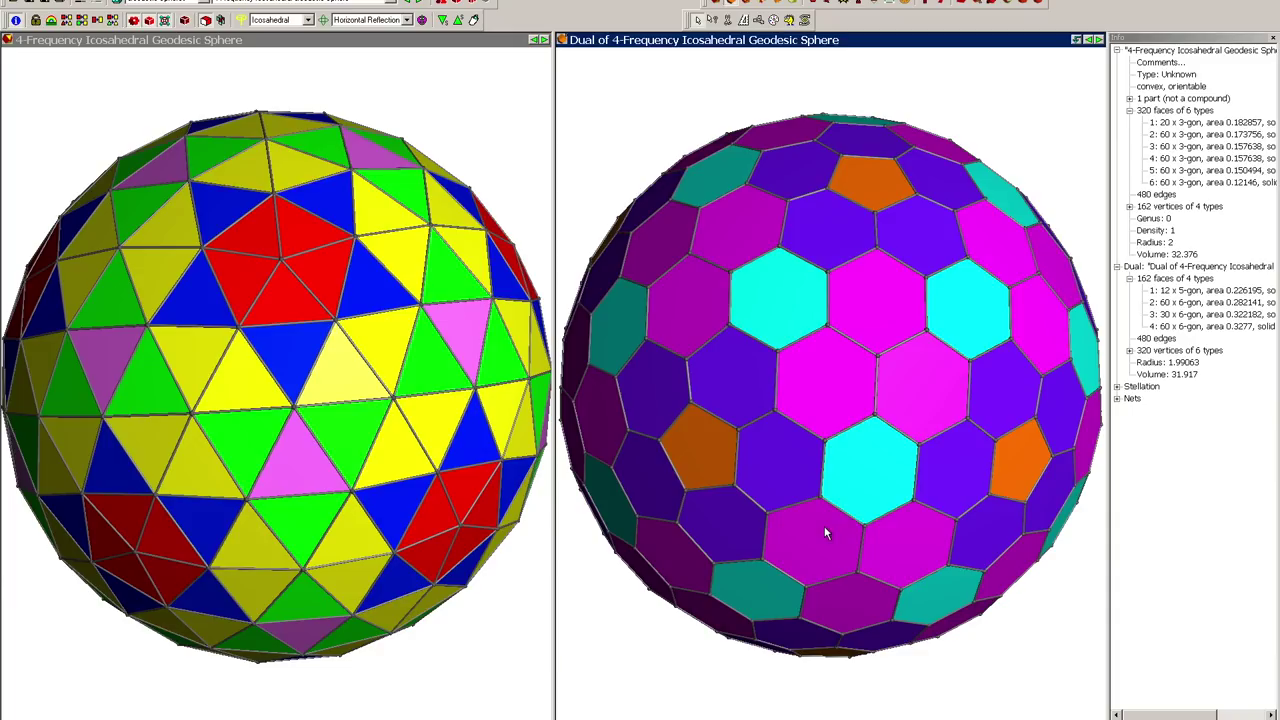
left_click_drag(857, 460, 830, 462)
- Orbit and slightly zoom out the SketchUp view of the three honeycomb spheres
left_click(845, 467)
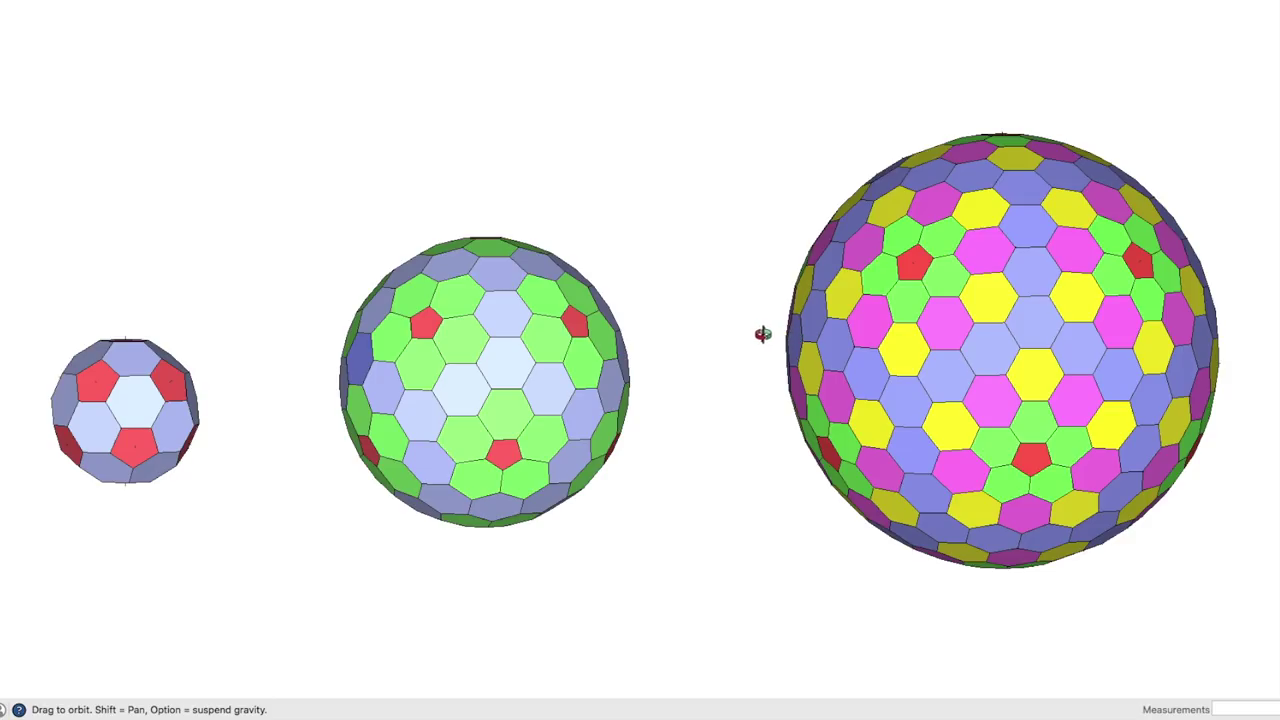
left_click_drag(507, 402, 443, 397)
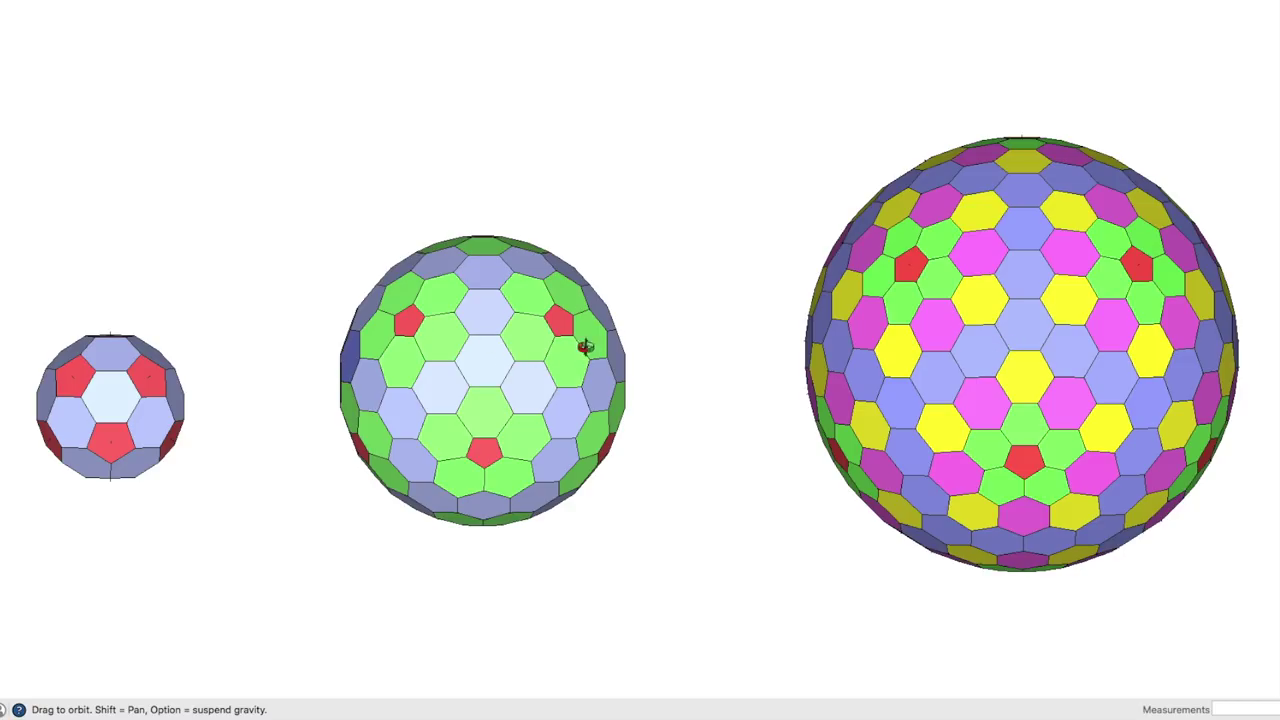
left_click_drag(857, 383, 803, 383)
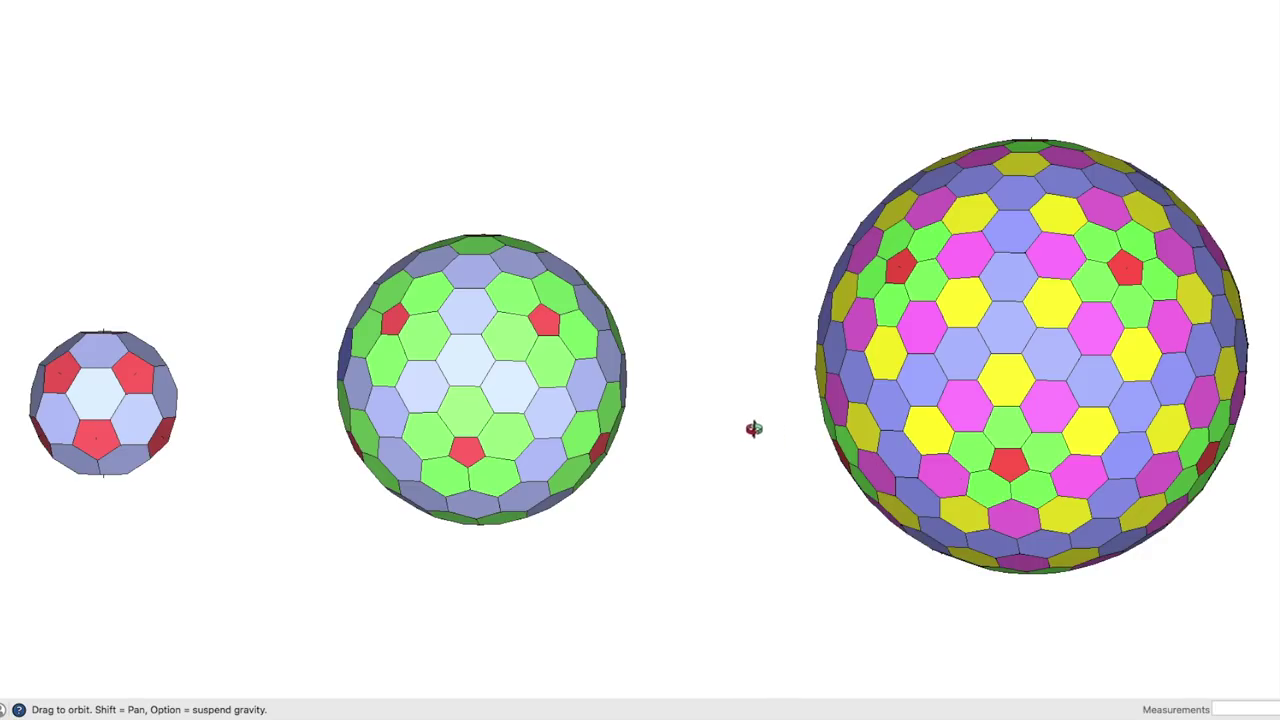
scroll(720, 427, "down", 1)
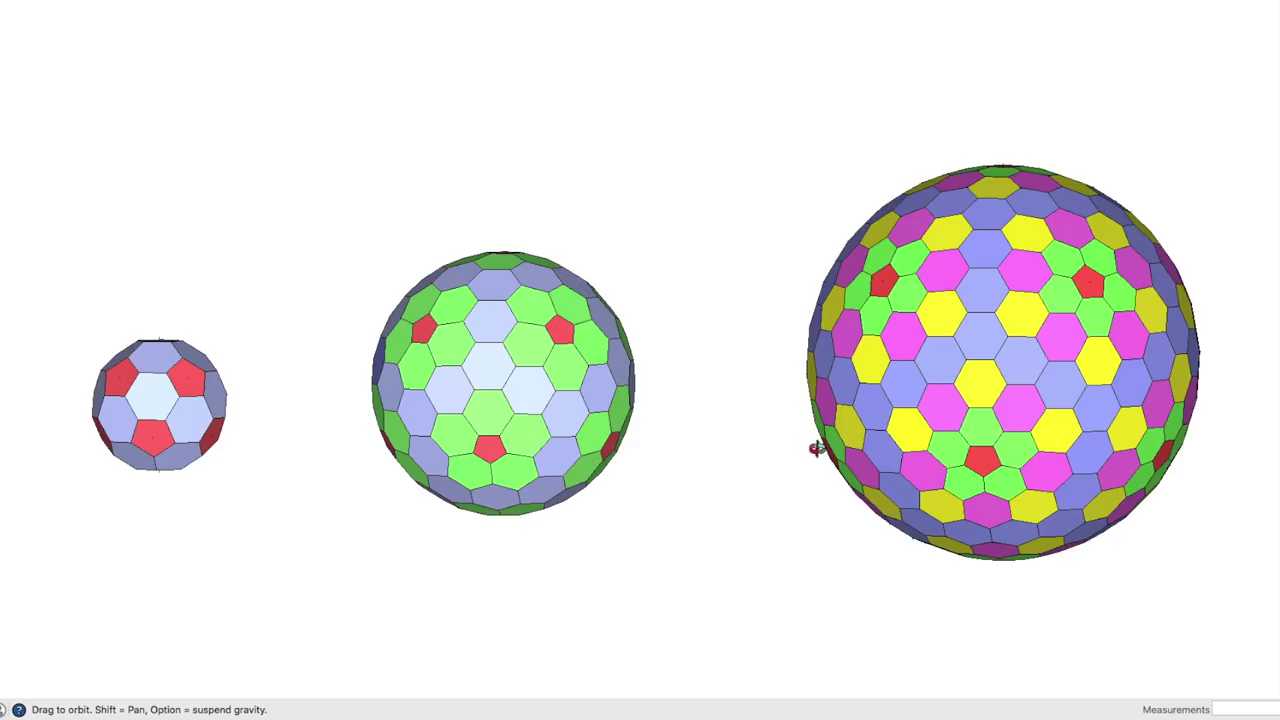